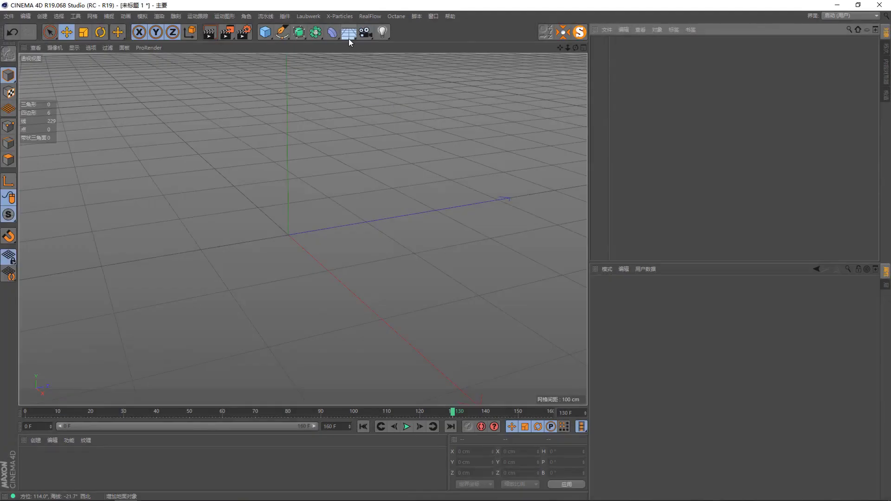
Insert a Physical Sky (物理天空) object from the toolbar's floor/environment flyout
{"action": "left_click_drag", "start_coordinate": [349, 38], "coordinate": [429, 51]}
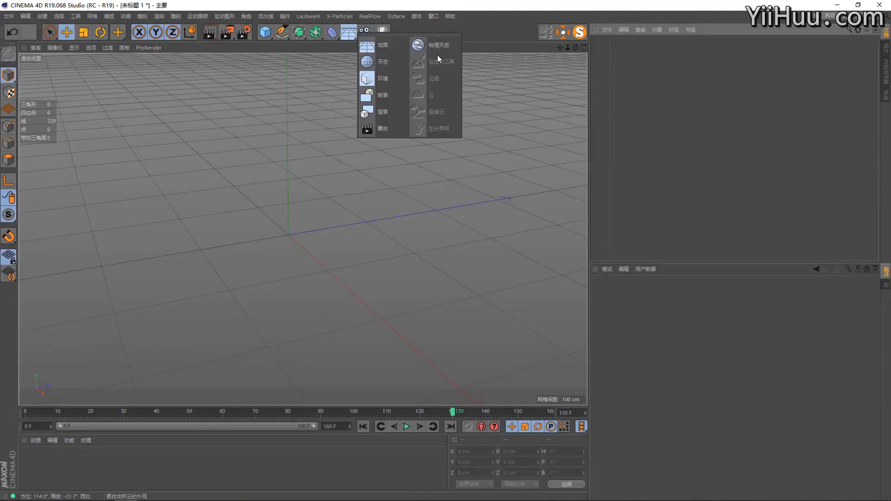
{"action": "left_click", "coordinate": [436, 45]}
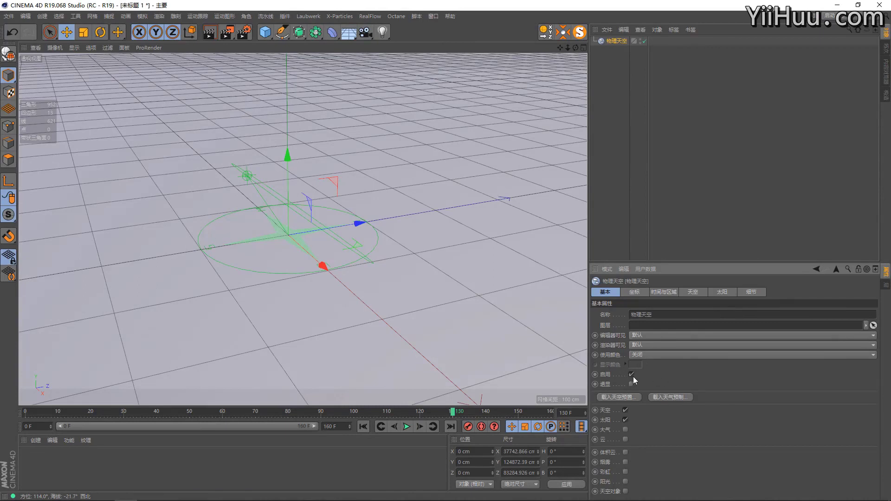
{"action": "left_click", "coordinate": [631, 373]}
{"action": "left_click", "coordinate": [630, 373]}
{"action": "left_click", "coordinate": [633, 398]}
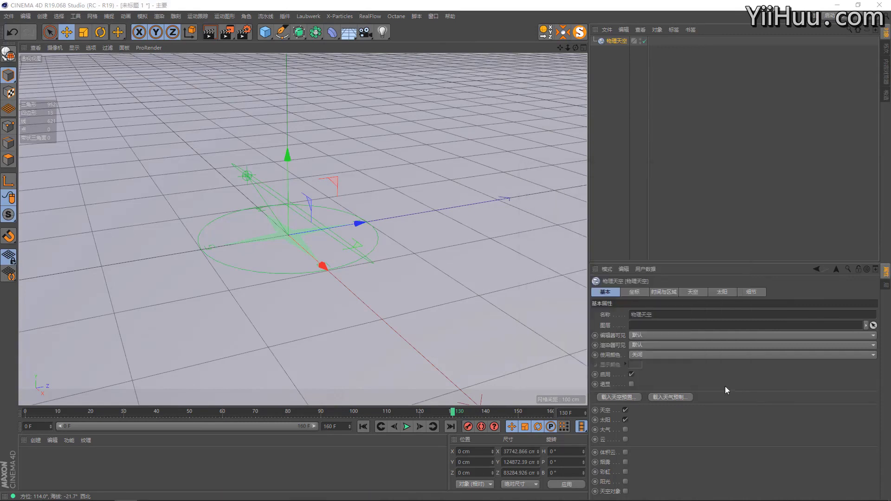
{"action": "left_click", "coordinate": [627, 397]}
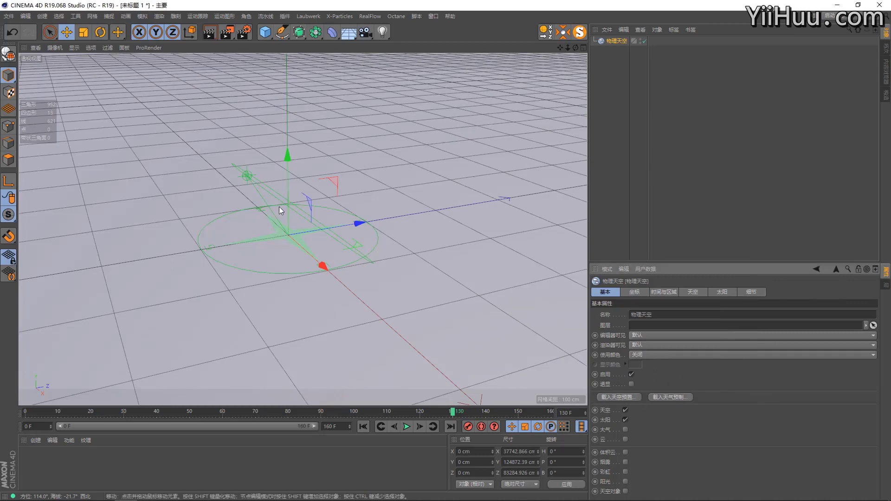
{"action": "mouse_move", "coordinate": [280, 203]}
{"action": "left_mouse_down", "text": "alt"}
{"action": "mouse_move", "coordinate": [461, 249]}
{"action": "mouse_move", "coordinate": [396, 243]}
{"action": "mouse_move", "coordinate": [302, 201]}
{"action": "mouse_move", "coordinate": [227, 243]}
{"action": "mouse_move", "coordinate": [386, 218]}
{"action": "mouse_move", "coordinate": [331, 182]}
{"action": "mouse_move", "coordinate": [318, 132]}
{"action": "mouse_move", "coordinate": [377, 104]}
{"action": "mouse_move", "coordinate": [377, 134]}
{"action": "left_mouse_up", "text": "alt"}
{"action": "left_click", "coordinate": [625, 410]}
Enable Atmosphere (大气) in the Physical Sky's Basic tab
{"action": "left_click", "coordinate": [627, 409]}
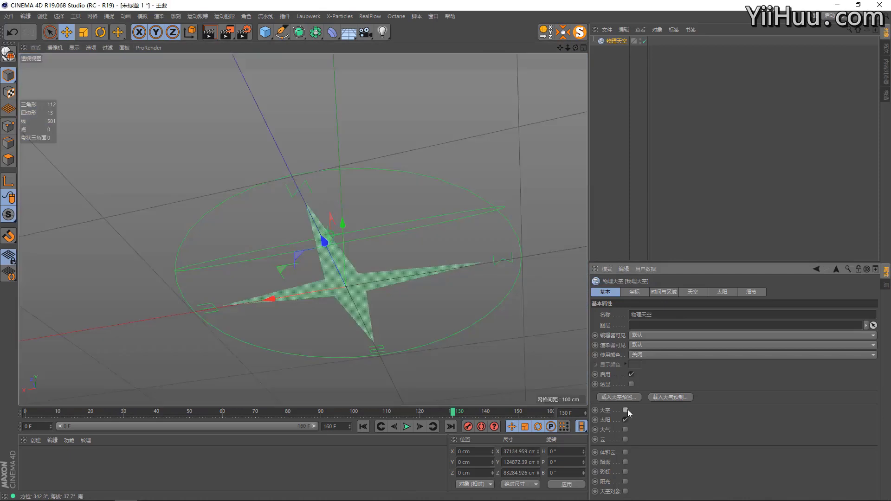
{"action": "mouse_move", "coordinate": [431, 215]}
{"action": "left_mouse_down", "text": "alt"}
{"action": "mouse_move", "coordinate": [411, 198]}
{"action": "mouse_move", "coordinate": [371, 195]}
{"action": "left_mouse_up", "text": "alt"}
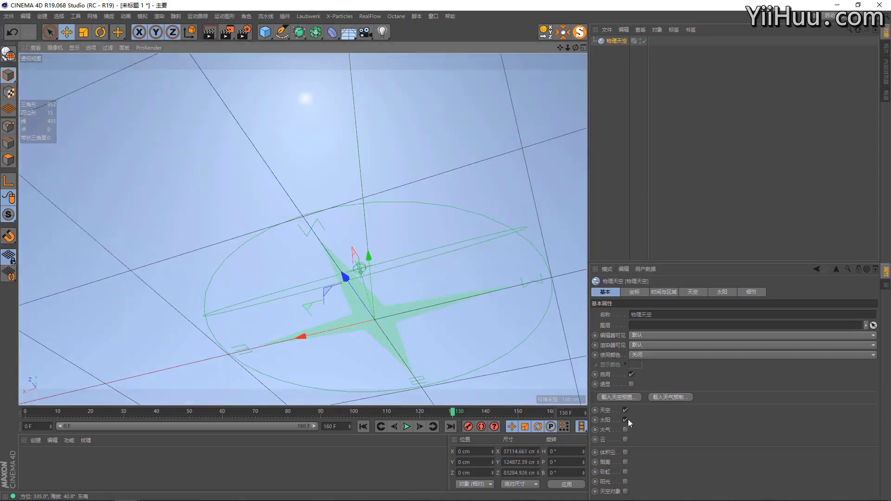
{"action": "left_click", "coordinate": [625, 420]}
{"action": "left_click_drag", "start_coordinate": [382, 135], "coordinate": [348, 142], "text": "alt"}
{"action": "mouse_move", "coordinate": [406, 118]}
{"action": "left_mouse_down", "text": "alt"}
{"action": "mouse_move", "coordinate": [488, 211]}
{"action": "mouse_move", "coordinate": [386, 174]}
{"action": "mouse_move", "coordinate": [400, 182]}
{"action": "mouse_move", "coordinate": [403, 165]}
{"action": "mouse_move", "coordinate": [377, 155]}
{"action": "mouse_move", "coordinate": [313, 163]}
{"action": "mouse_move", "coordinate": [316, 174]}
{"action": "left_mouse_up", "text": "alt"}
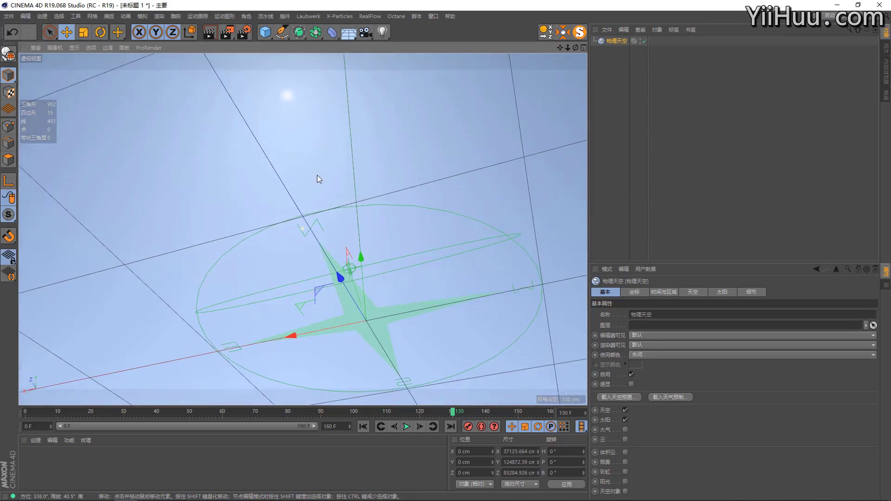
{"action": "left_click", "coordinate": [625, 430]}
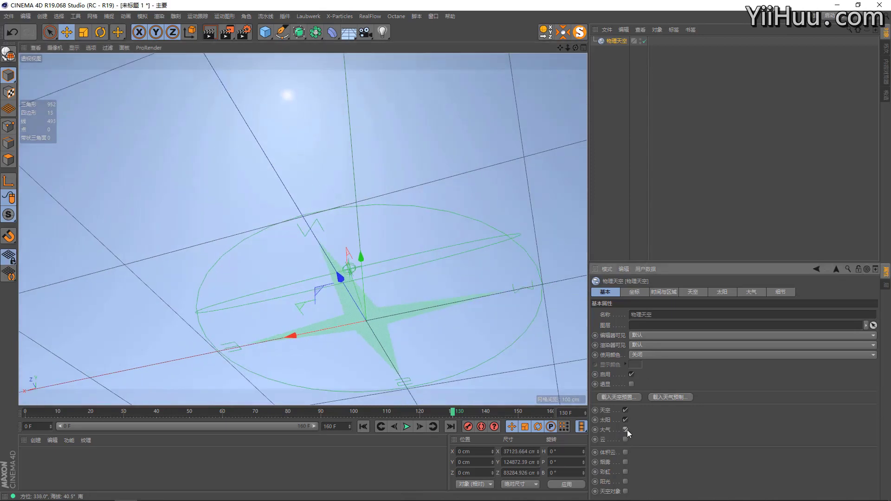
{"action": "left_click", "coordinate": [626, 430]}
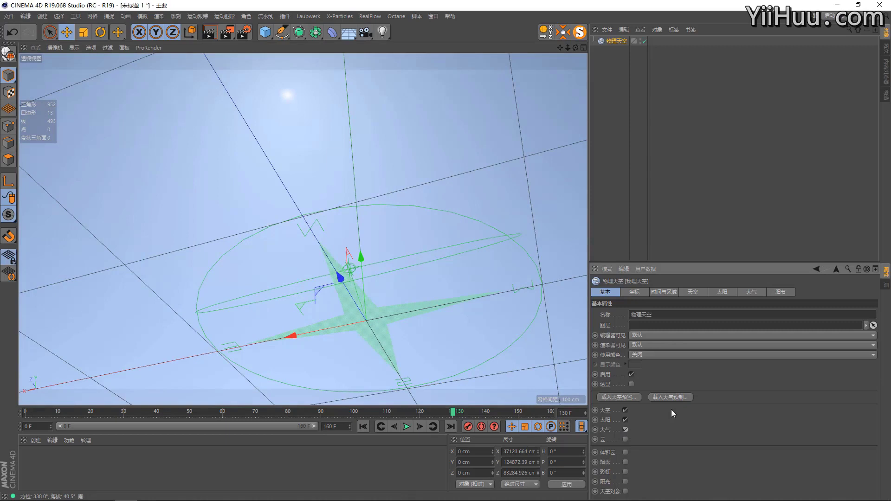
{"action": "left_click", "coordinate": [753, 294]}
{"action": "left_click", "coordinate": [612, 292]}
Turn on Clouds (云) and check the cloudy sky in a test render
{"action": "left_click", "coordinate": [625, 439]}
{"action": "mouse_move", "coordinate": [408, 202]}
{"action": "left_mouse_down", "text": "alt"}
{"action": "mouse_move", "coordinate": [514, 234]}
{"action": "mouse_move", "coordinate": [351, 222]}
{"action": "mouse_move", "coordinate": [357, 202]}
{"action": "mouse_move", "coordinate": [204, 74]}
{"action": "mouse_move", "coordinate": [356, 264]}
{"action": "mouse_move", "coordinate": [448, 237]}
{"action": "mouse_move", "coordinate": [498, 238]}
{"action": "mouse_move", "coordinate": [492, 230]}
{"action": "left_mouse_up", "text": "alt"}
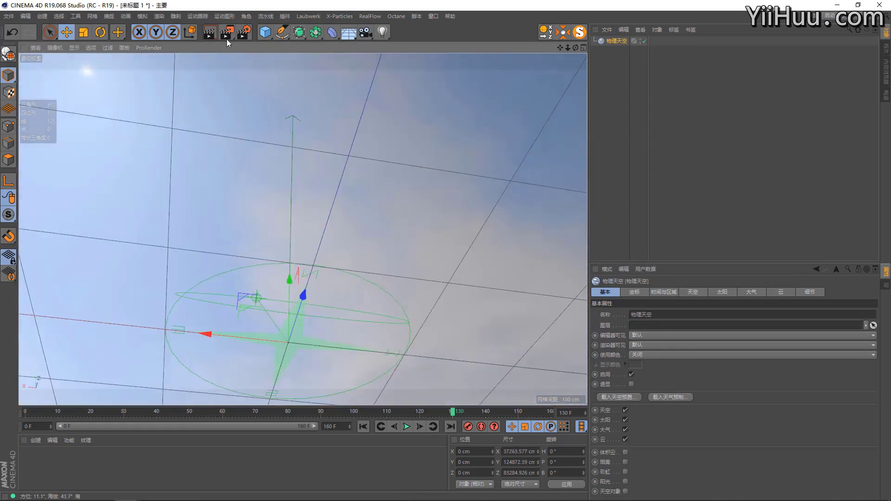
{"action": "left_click", "coordinate": [226, 32]}
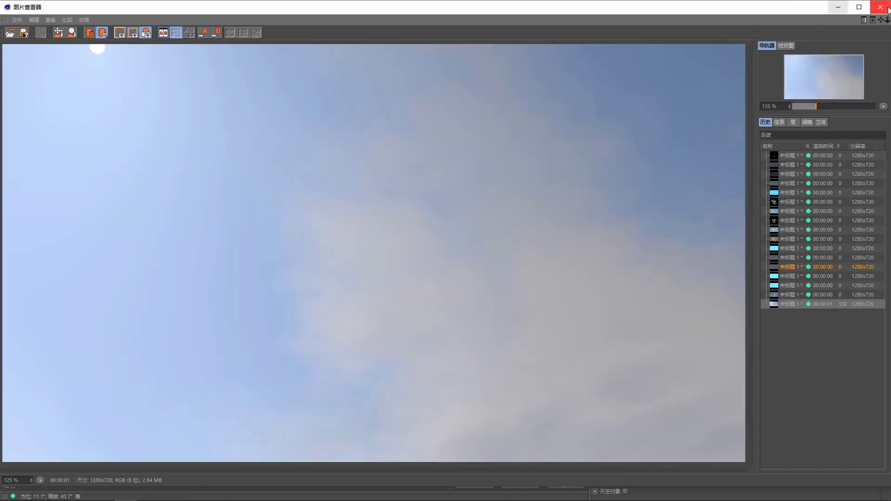
{"action": "left_click", "coordinate": [881, 7]}
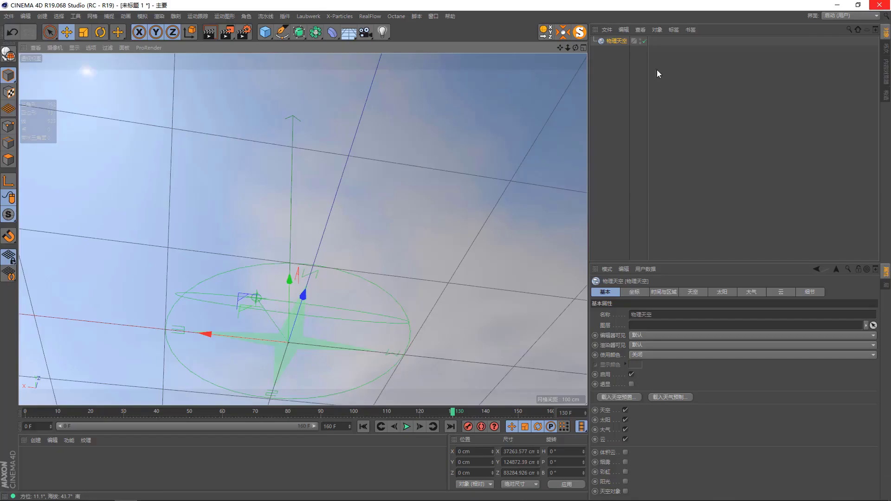
Turn on Volumetric Clouds, Fog, Rainbow and Sunlight on the Physical Sky
{"action": "left_click_drag", "start_coordinate": [392, 182], "coordinate": [392, 167], "text": "alt"}
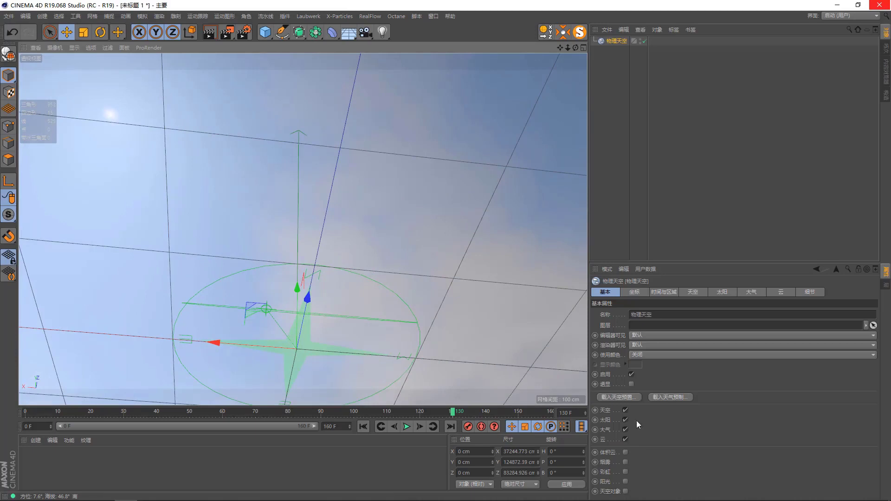
{"action": "left_click", "coordinate": [625, 453]}
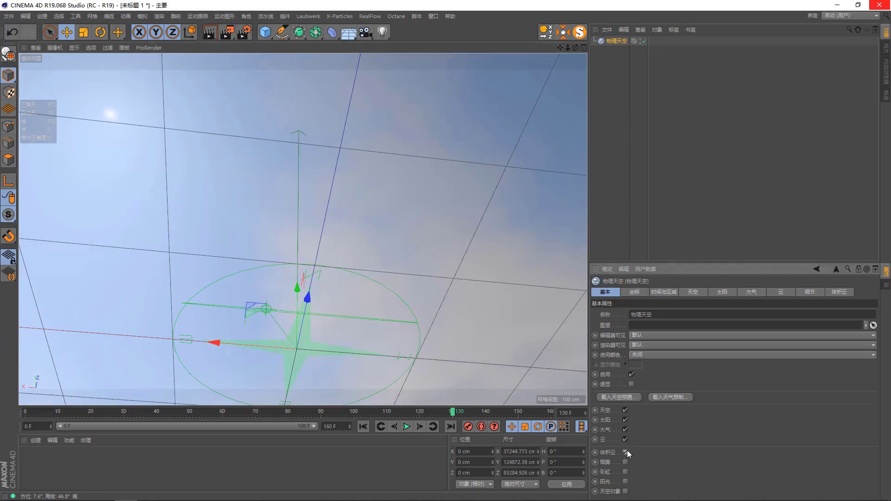
{"action": "mouse_move", "coordinate": [378, 206]}
{"action": "left_mouse_down", "text": "alt"}
{"action": "mouse_move", "coordinate": [350, 299]}
{"action": "mouse_move", "coordinate": [353, 274]}
{"action": "left_mouse_up", "text": "alt"}
{"action": "left_click", "coordinate": [355, 40]}
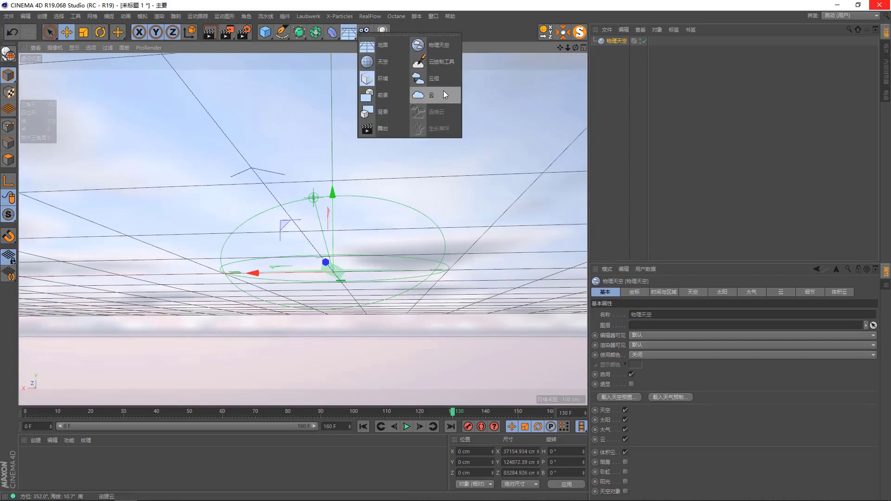
{"action": "left_click", "coordinate": [626, 462]}
{"action": "left_click", "coordinate": [626, 481]}
{"action": "left_click", "coordinate": [625, 485]}
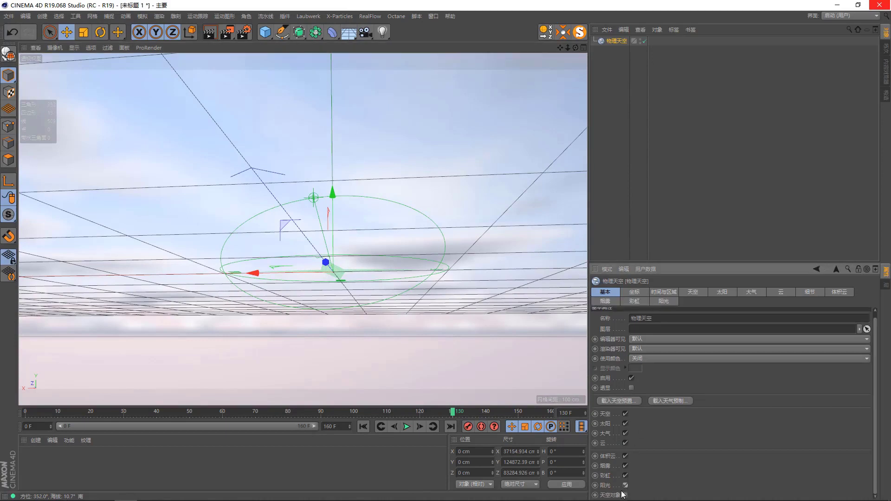
{"action": "mouse_move", "coordinate": [364, 146]}
{"action": "left_mouse_down", "text": "alt"}
{"action": "mouse_move", "coordinate": [345, 117]}
{"action": "mouse_move", "coordinate": [394, 99]}
{"action": "mouse_move", "coordinate": [471, 146]}
{"action": "mouse_move", "coordinate": [481, 177]}
{"action": "mouse_move", "coordinate": [182, 137]}
{"action": "mouse_move", "coordinate": [124, 144]}
{"action": "mouse_move", "coordinate": [243, 176]}
{"action": "mouse_move", "coordinate": [280, 147]}
{"action": "mouse_move", "coordinate": [339, 148]}
{"action": "mouse_move", "coordinate": [344, 208]}
{"action": "mouse_move", "coordinate": [362, 218]}
{"action": "left_mouse_up", "text": "alt"}
Switch off Sunlight, Rainbow, Fog, Volumetric Clouds, Clouds and Atmosphere, leaving only sky and sun
{"action": "left_click", "coordinate": [625, 485]}
{"action": "left_click", "coordinate": [626, 465]}
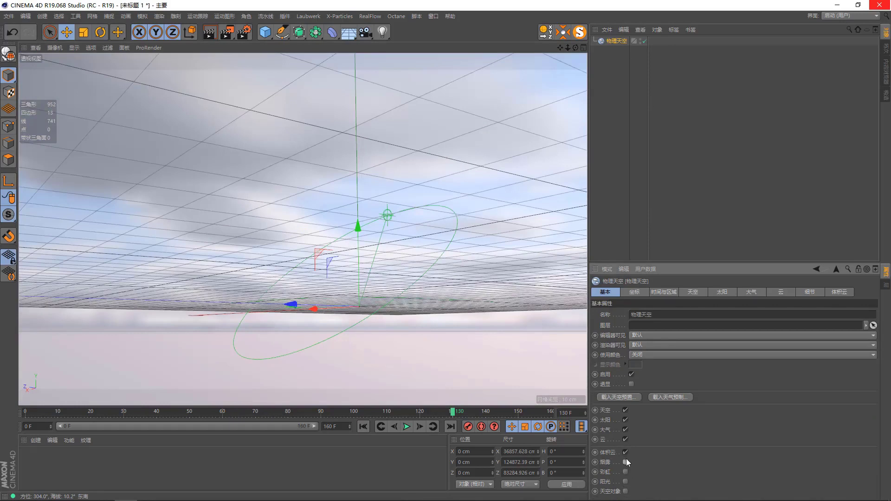
{"action": "left_click", "coordinate": [625, 452]}
{"action": "left_click", "coordinate": [625, 429]}
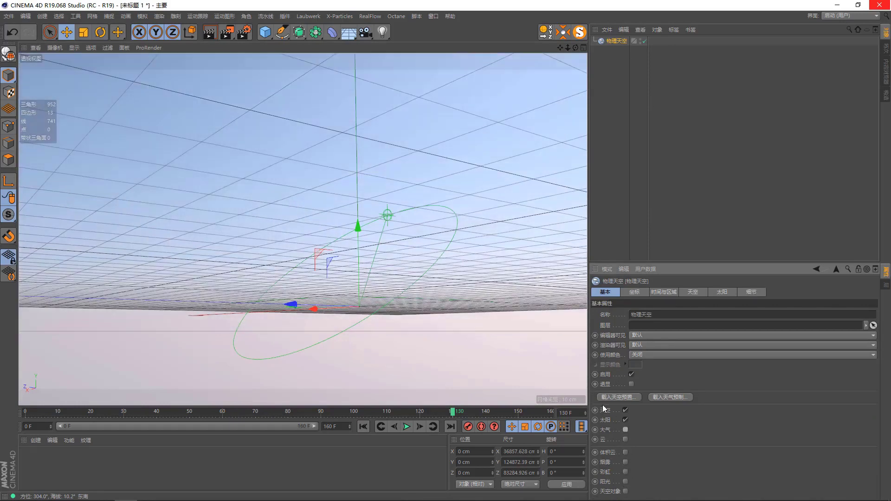
{"action": "left_click", "coordinate": [608, 418]}
{"action": "mouse_move", "coordinate": [375, 146]}
{"action": "left_mouse_down", "text": "alt"}
{"action": "mouse_move", "coordinate": [336, 201]}
{"action": "mouse_move", "coordinate": [390, 214]}
{"action": "left_mouse_up", "text": "alt"}
Show the Physical Sky's Time and Location settings and set them to the current time
{"action": "left_click", "coordinate": [642, 291]}
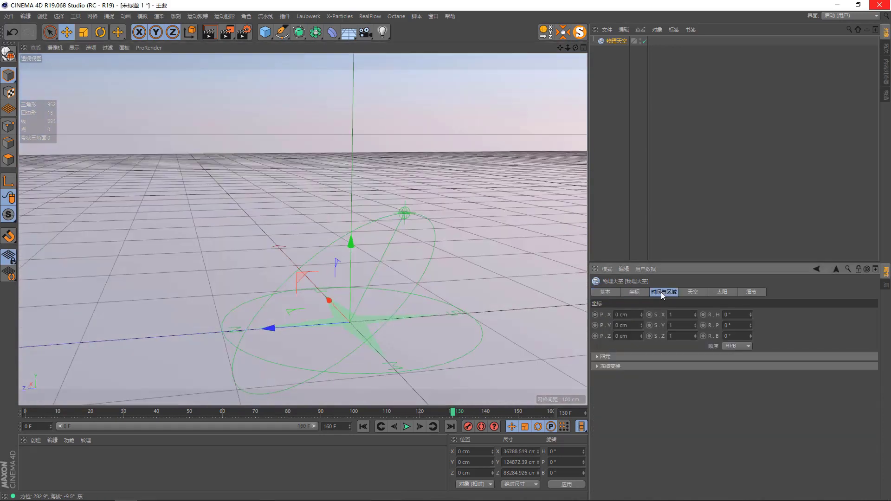
{"action": "left_click", "coordinate": [634, 292]}
{"action": "left_click", "coordinate": [640, 356]}
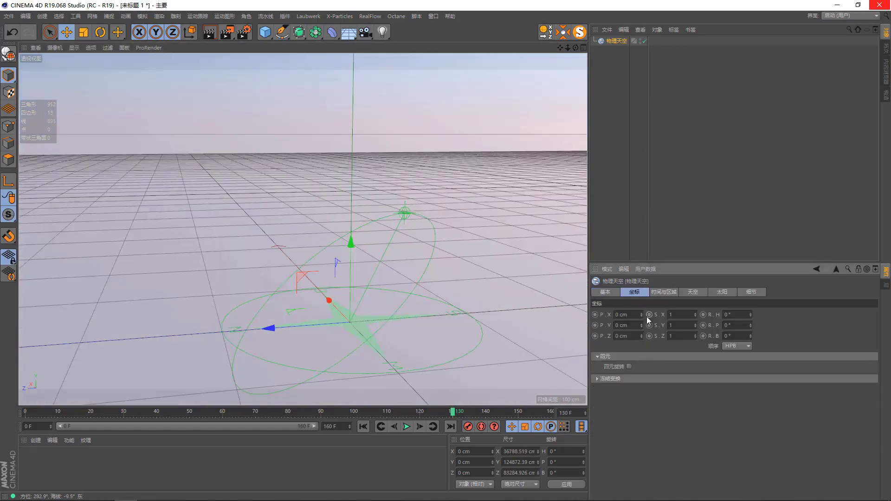
{"action": "key", "text": "ctrl+z"}
{"action": "key", "text": "ctrl+z"}
{"action": "key", "text": "ctrl+z"}
{"action": "key", "text": "ctrl+y"}
{"action": "key", "text": "ctrl+y"}
{"action": "left_click", "coordinate": [663, 292]}
{"action": "left_click_drag", "start_coordinate": [408, 263], "coordinate": [485, 266], "text": "alt"}
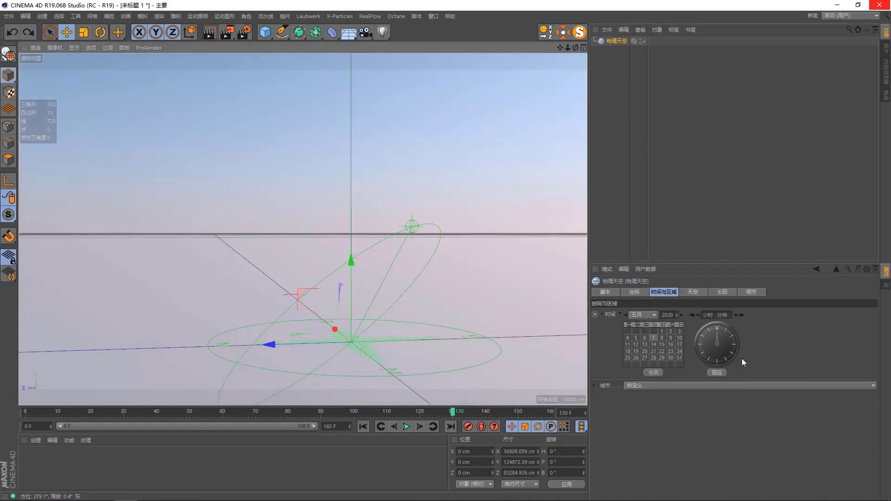
{"action": "left_click", "coordinate": [722, 373]}
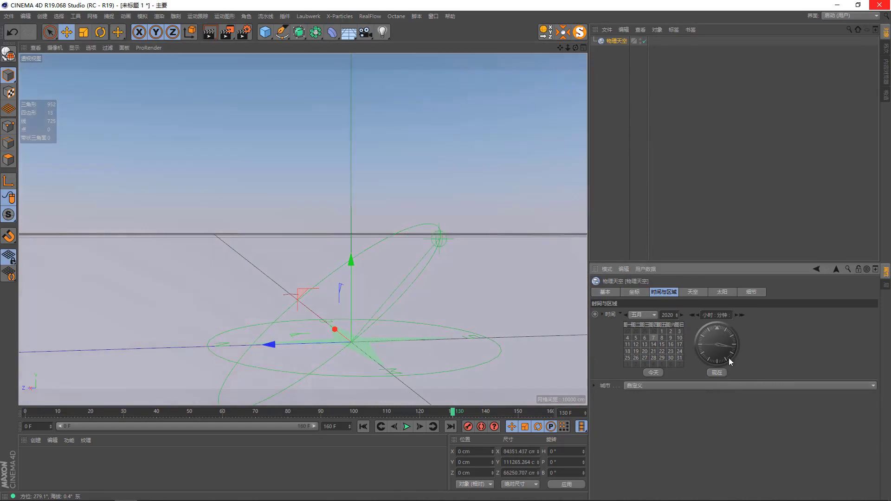
Drag the clock to noon, then toward night, resetting to Now (现在) after each
{"action": "left_click_drag", "start_coordinate": [721, 348], "coordinate": [698, 327]}
{"action": "left_click_drag", "start_coordinate": [722, 353], "coordinate": [719, 330]}
{"action": "mouse_move", "coordinate": [331, 241]}
{"action": "left_mouse_down", "text": "alt"}
{"action": "mouse_move", "coordinate": [438, 218]}
{"action": "mouse_move", "coordinate": [366, 225]}
{"action": "mouse_move", "coordinate": [336, 242]}
{"action": "left_mouse_up", "text": "alt"}
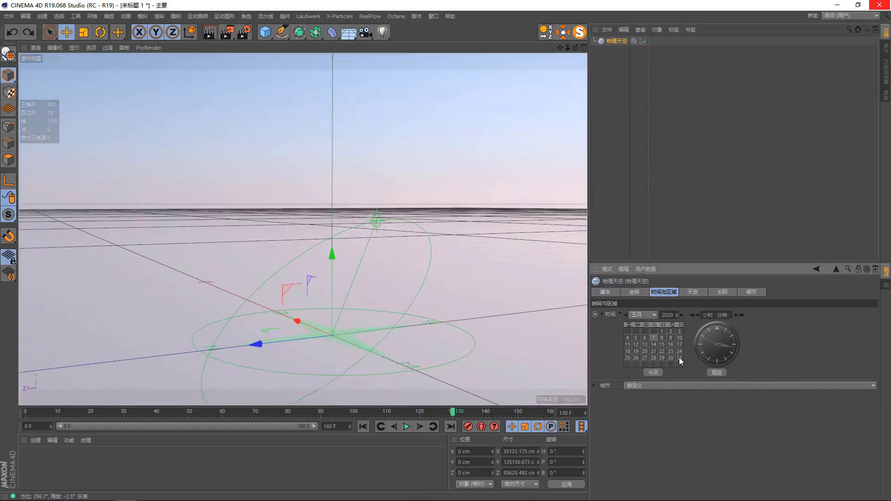
{"action": "left_click", "coordinate": [717, 372]}
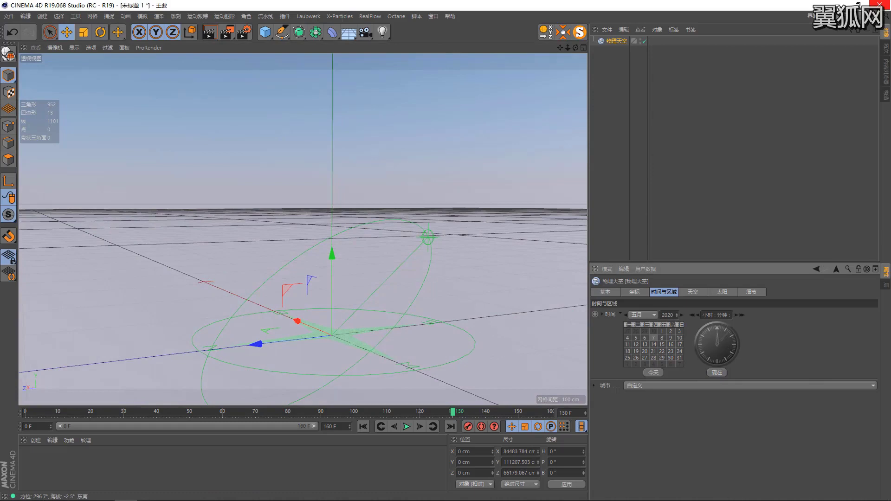
{"action": "left_click_drag", "start_coordinate": [731, 345], "coordinate": [717, 330]}
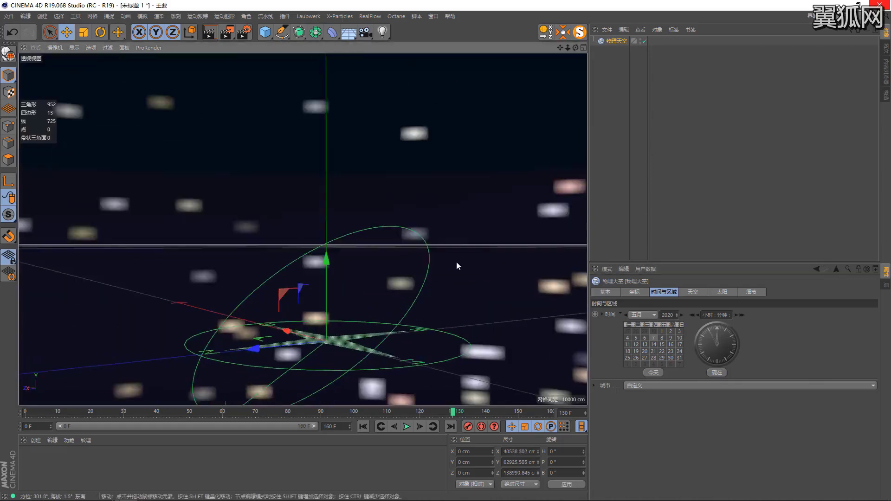
{"action": "left_click", "coordinate": [717, 371]}
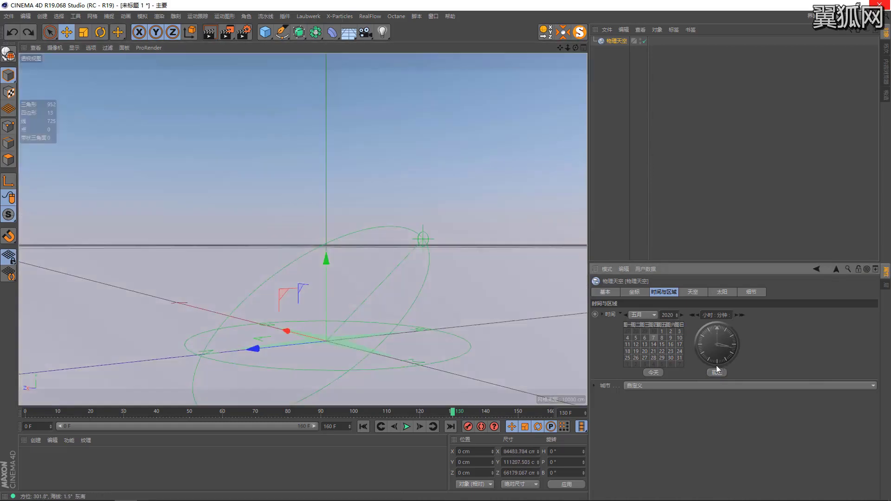
{"action": "left_click", "coordinate": [662, 338]}
Try different days of the month, settling on the 10th, and nudge the time
{"action": "left_click", "coordinate": [643, 356]}
{"action": "left_click", "coordinate": [671, 353]}
{"action": "left_click", "coordinate": [644, 351]}
{"action": "left_click", "coordinate": [670, 338]}
{"action": "left_click_drag", "start_coordinate": [393, 257], "coordinate": [367, 278], "text": "alt"}
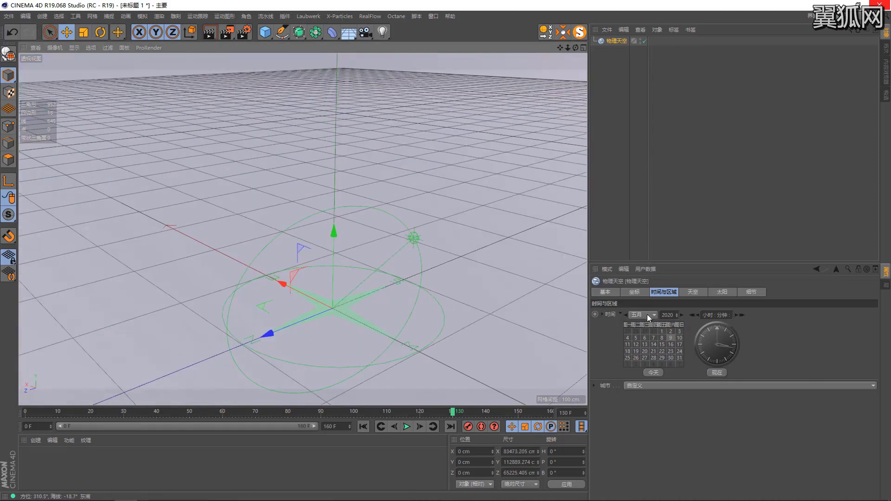
{"action": "left_click", "coordinate": [679, 338]}
{"action": "left_click_drag", "start_coordinate": [737, 348], "coordinate": [705, 337]}
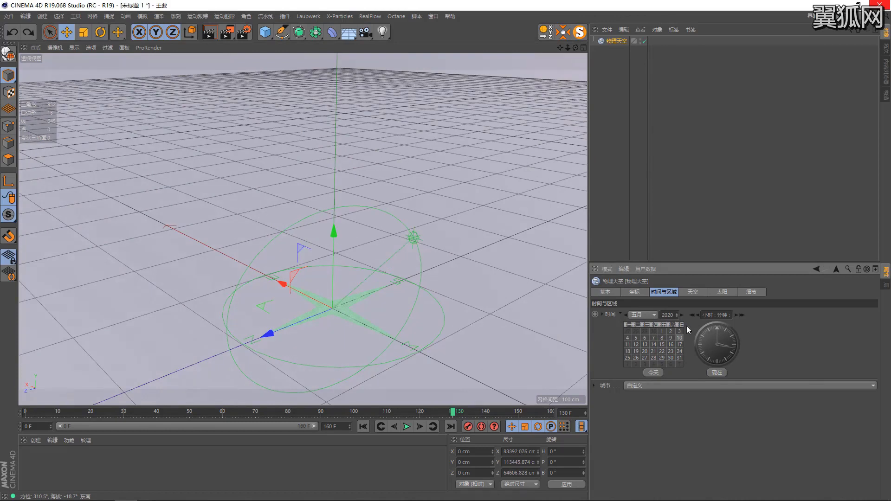
{"action": "mouse_move", "coordinate": [293, 230]}
{"action": "left_mouse_down", "text": "alt"}
{"action": "mouse_move", "coordinate": [261, 193]}
{"action": "mouse_move", "coordinate": [277, 214]}
{"action": "left_mouse_up", "text": "alt"}
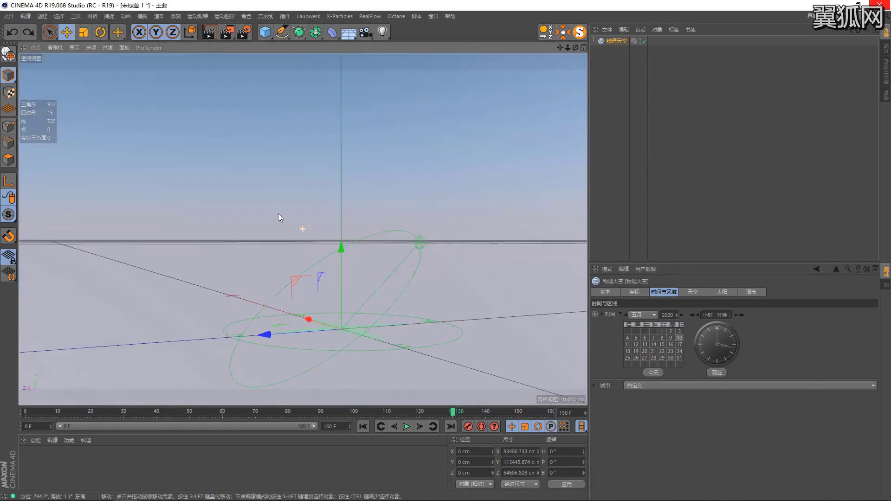
Try January, then October, as the sky's month
{"action": "left_click", "coordinate": [643, 315]}
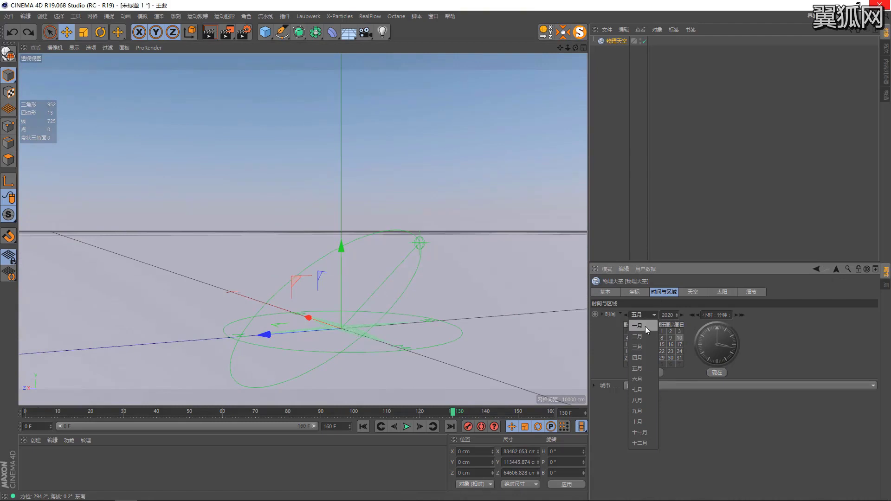
{"action": "left_click", "coordinate": [645, 326]}
{"action": "mouse_move", "coordinate": [420, 257]}
{"action": "left_mouse_down", "text": "alt"}
{"action": "mouse_move", "coordinate": [300, 268]}
{"action": "mouse_move", "coordinate": [210, 227]}
{"action": "mouse_move", "coordinate": [337, 257]}
{"action": "left_mouse_up", "text": "alt"}
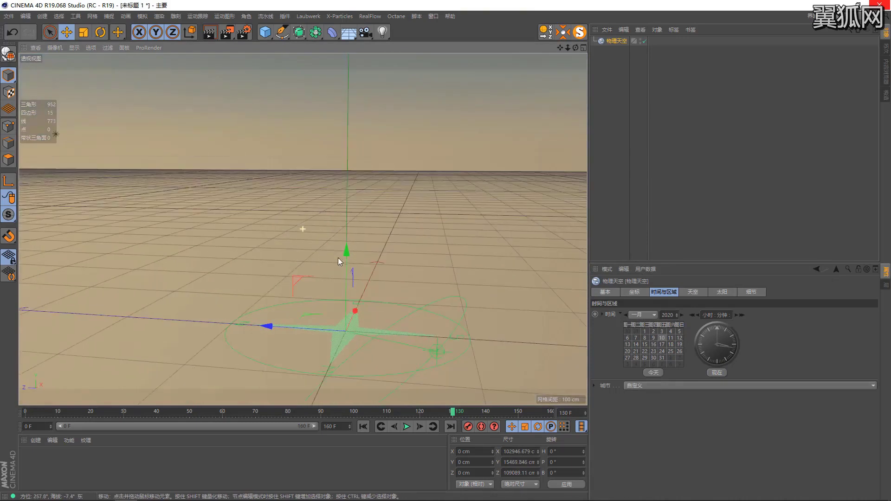
{"action": "left_click", "coordinate": [644, 315]}
{"action": "left_click", "coordinate": [638, 421]}
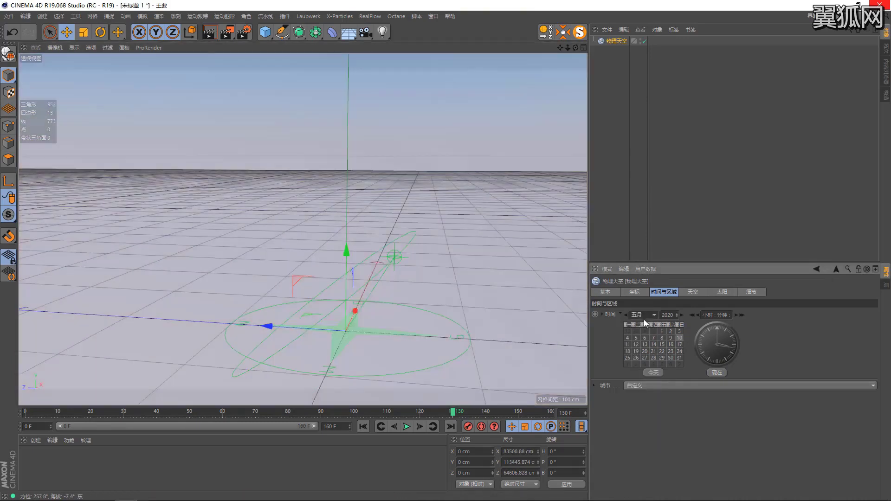
{"action": "scroll", "coordinate": [643, 317], "scroll_direction": "down", "scroll_amount": 1}
{"action": "scroll", "coordinate": [643, 316], "scroll_direction": "down", "scroll_amount": 1}
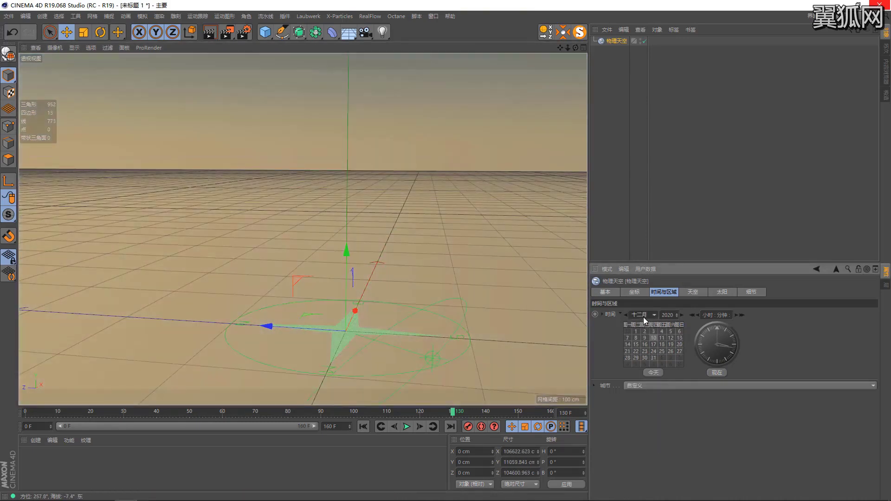
Set the month to May (五月) 2020 so the sky turns bluer
{"action": "left_click", "coordinate": [645, 316]}
{"action": "left_click", "coordinate": [644, 336]}
{"action": "scroll", "coordinate": [645, 314], "scroll_direction": "up", "scroll_amount": 4}
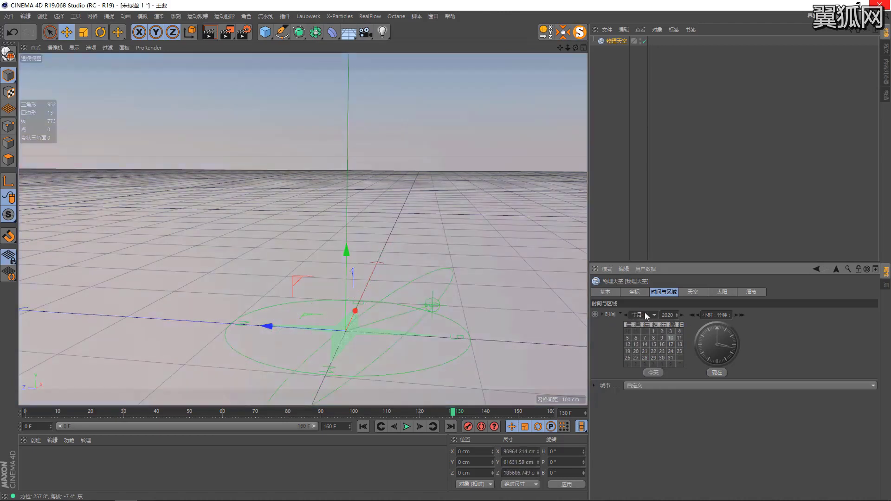
{"action": "scroll", "coordinate": [645, 315], "scroll_direction": "up", "scroll_amount": 1}
{"action": "scroll", "coordinate": [645, 316], "scroll_direction": "down", "scroll_amount": 1}
{"action": "scroll", "coordinate": [645, 316], "scroll_direction": "up", "scroll_amount": 1}
{"action": "scroll", "coordinate": [645, 316], "scroll_direction": "down", "scroll_amount": 5}
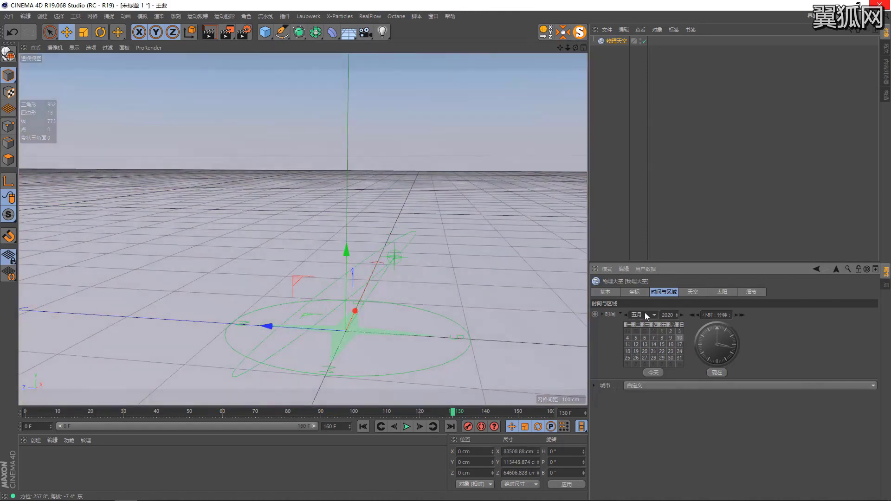
{"action": "scroll", "coordinate": [644, 313], "scroll_direction": "up", "scroll_amount": 3}
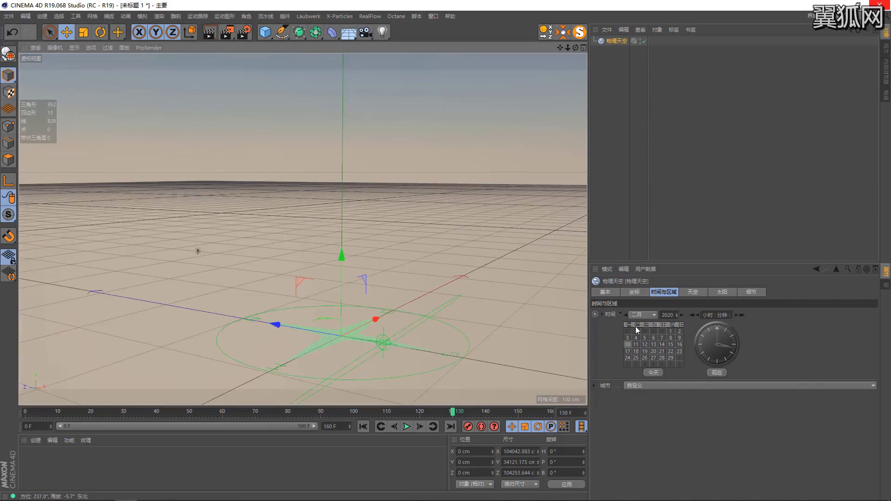
{"action": "scroll", "coordinate": [647, 314], "scroll_direction": "down", "scroll_amount": 3}
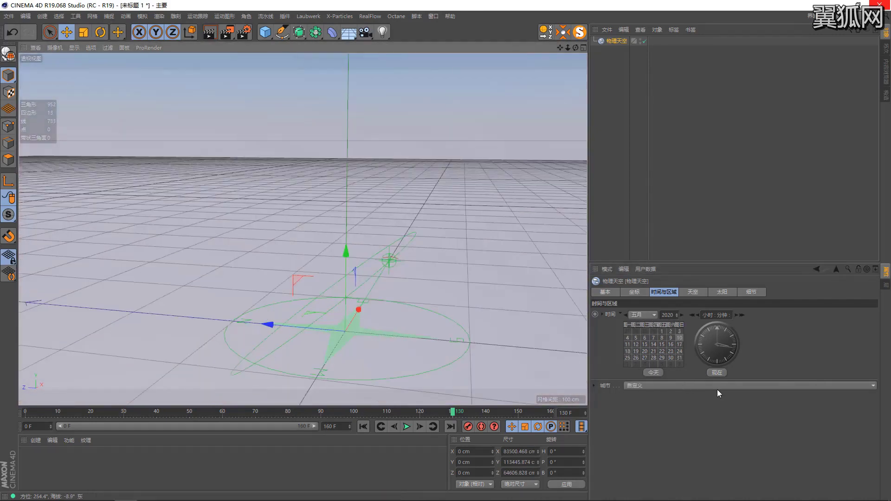
Try Djibouti and Famagusta, then set the sky's city to Aalborg, Denmark
{"action": "left_click", "coordinate": [701, 384]}
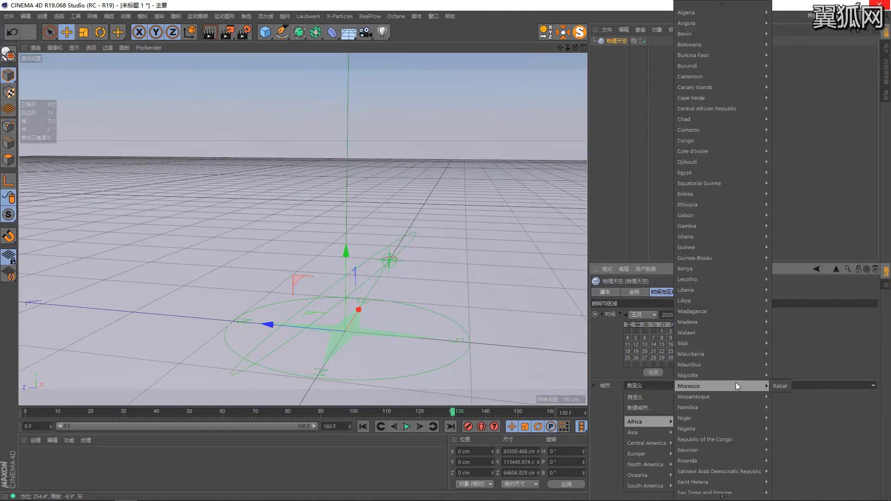
{"action": "mouse_move", "coordinate": [692, 161]}
{"action": "left_click", "coordinate": [786, 163]}
{"action": "left_click", "coordinate": [665, 387]}
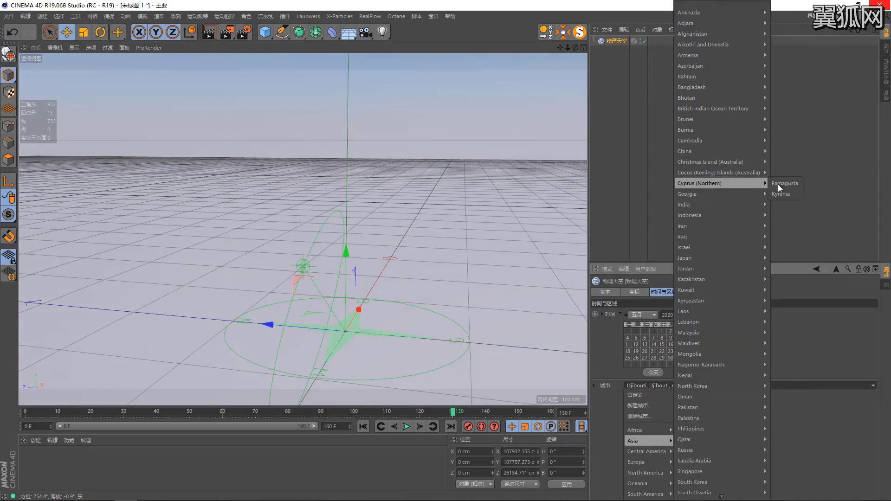
{"action": "left_click", "coordinate": [781, 186]}
{"action": "left_click", "coordinate": [658, 387]}
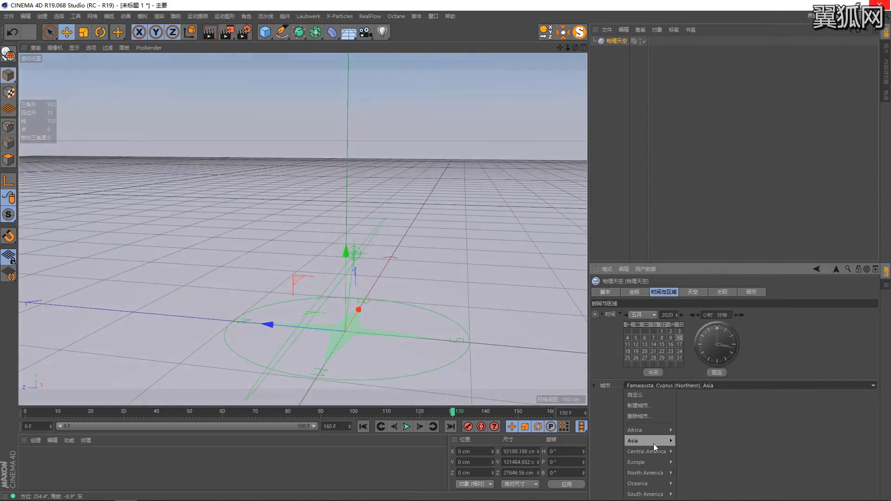
{"action": "left_click", "coordinate": [753, 122]}
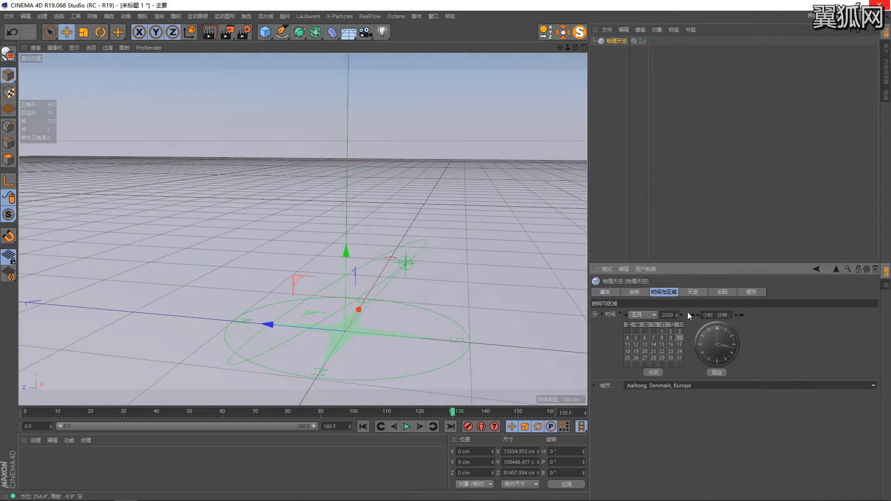
{"action": "left_click", "coordinate": [654, 385]}
{"action": "left_click", "coordinate": [659, 386]}
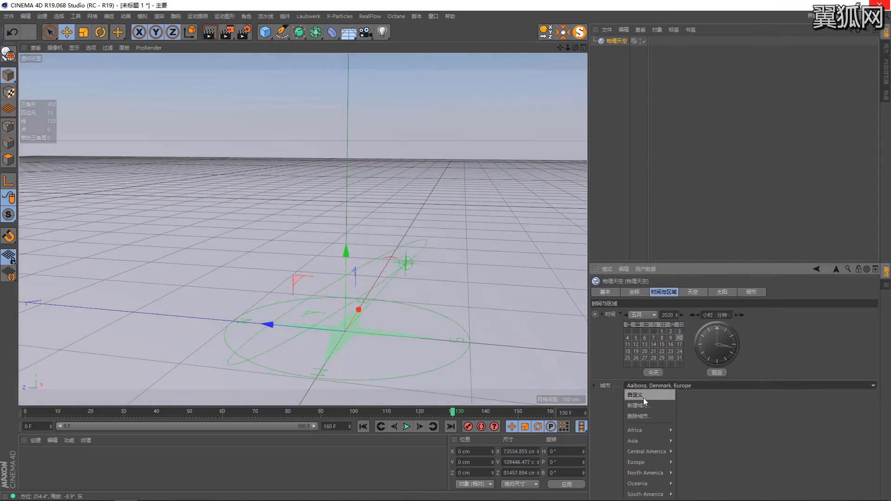
{"action": "left_click_drag", "start_coordinate": [445, 278], "coordinate": [483, 260], "text": "alt"}
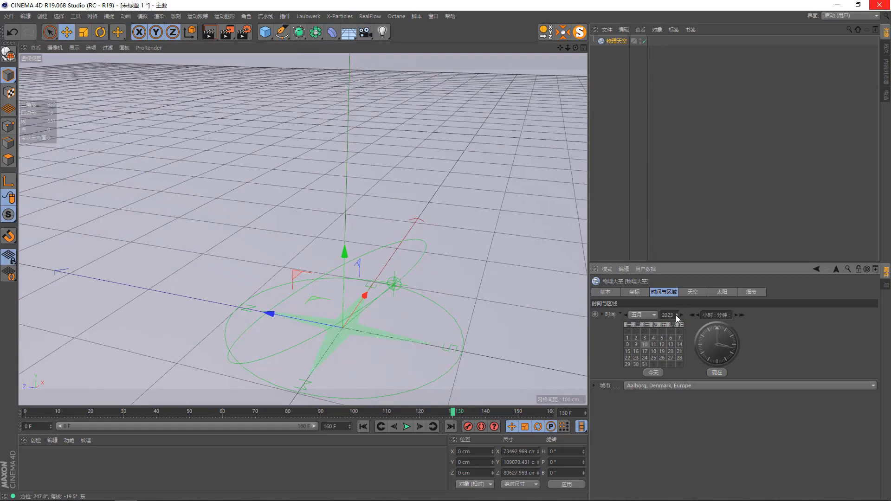
Move the clock earlier and set the month to June (六月), passing March and April
{"action": "mouse_move", "coordinate": [739, 313]}
{"action": "left_mouse_down"}
{"action": "mouse_move", "coordinate": [708, 303]}
{"action": "mouse_move", "coordinate": [744, 314]}
{"action": "left_mouse_up"}
{"action": "left_click", "coordinate": [691, 316]}
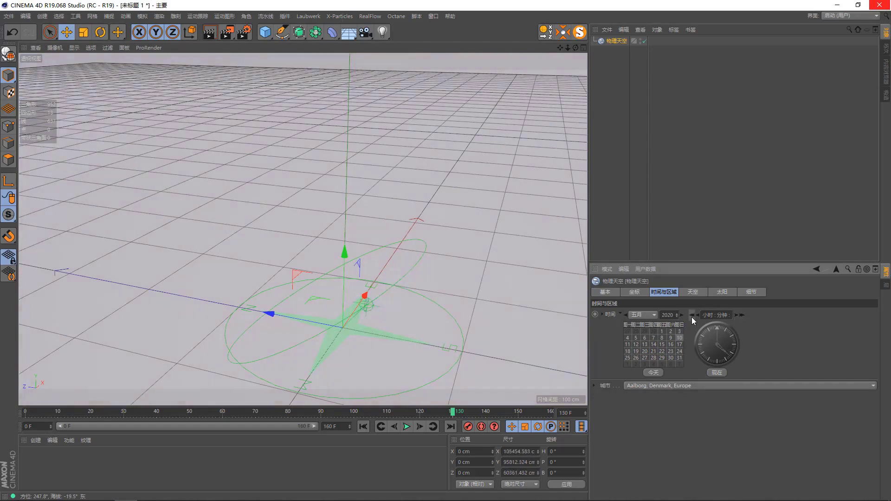
{"action": "left_click", "coordinate": [621, 314]}
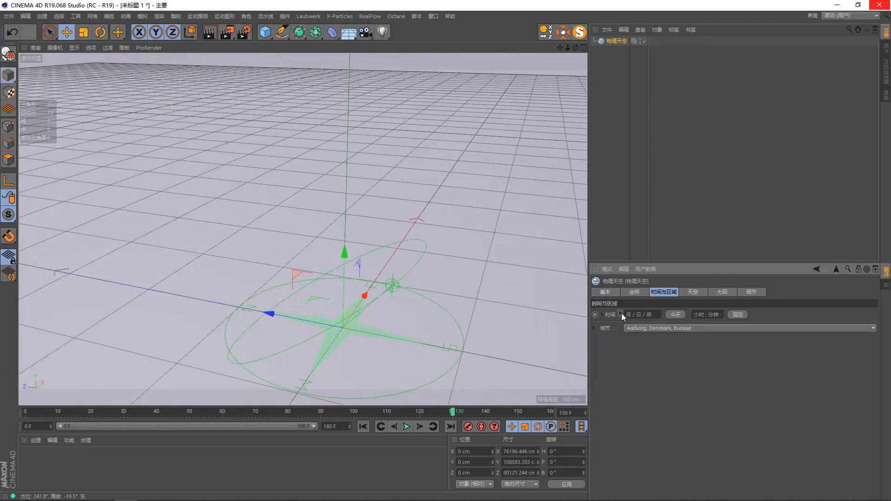
{"action": "left_click", "coordinate": [627, 313]}
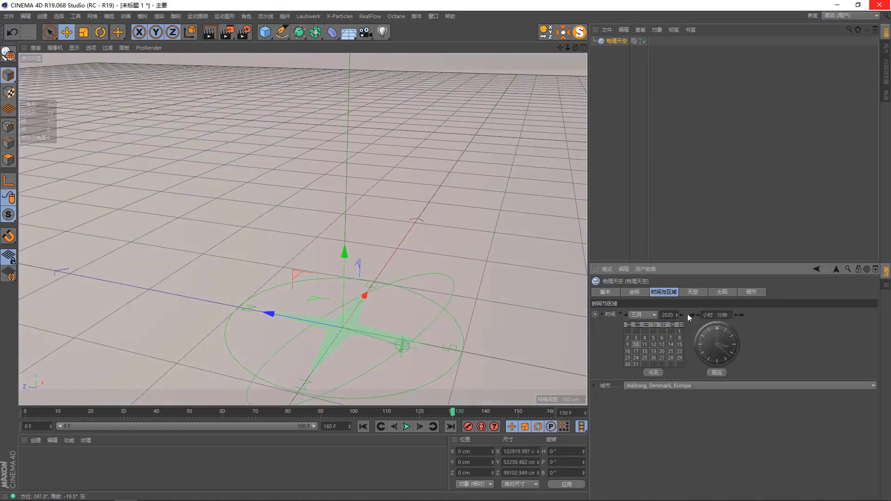
{"action": "left_click", "coordinate": [683, 315]}
{"action": "left_click", "coordinate": [654, 314]}
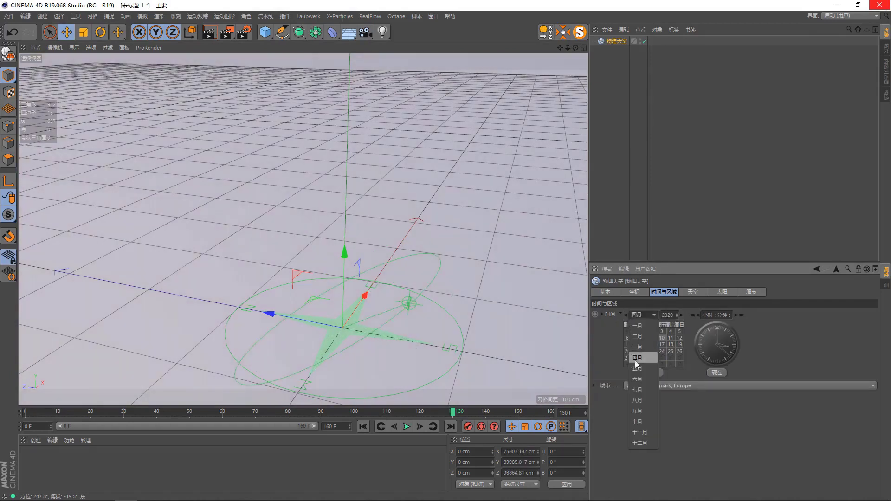
{"action": "left_click", "coordinate": [639, 378]}
{"action": "left_click", "coordinate": [693, 292]}
{"action": "mouse_move", "coordinate": [441, 233]}
{"action": "left_mouse_down", "text": "alt"}
{"action": "mouse_move", "coordinate": [393, 210]}
{"action": "mouse_move", "coordinate": [227, 203]}
{"action": "mouse_move", "coordinate": [303, 188]}
{"action": "mouse_move", "coordinate": [269, 208]}
{"action": "mouse_move", "coordinate": [358, 235]}
{"action": "left_mouse_up", "text": "alt"}
Turn off Physical Sky, try a teal gradient knot colour, then undo it
{"action": "middle_click_drag", "start_coordinate": [358, 235], "coordinate": [319, 225], "text": "alt"}
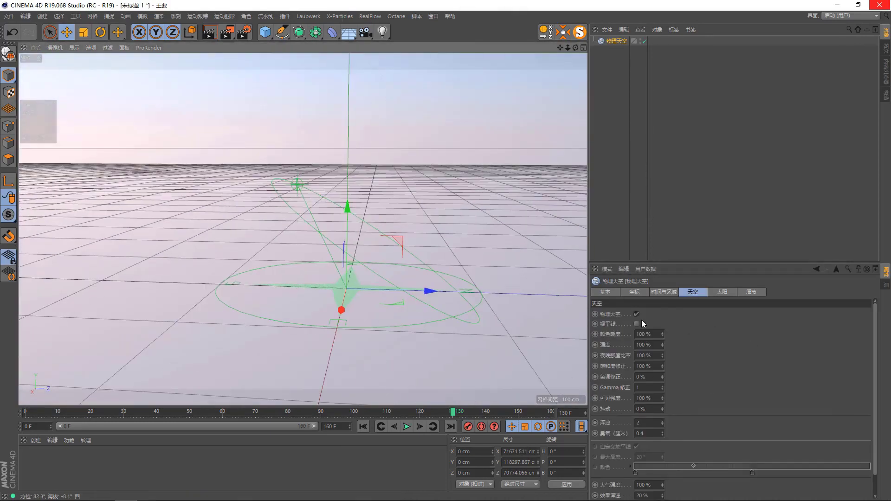
{"action": "left_click", "coordinate": [637, 313]}
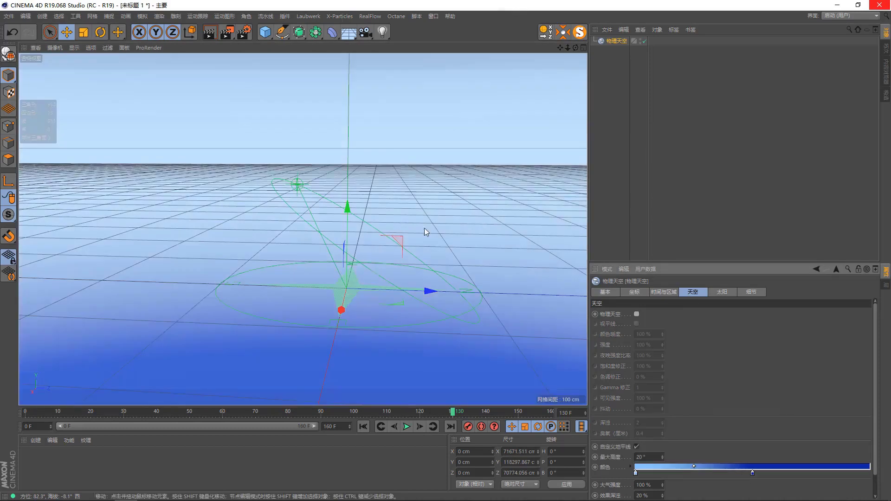
{"action": "left_click_drag", "start_coordinate": [426, 232], "coordinate": [402, 226], "text": "alt"}
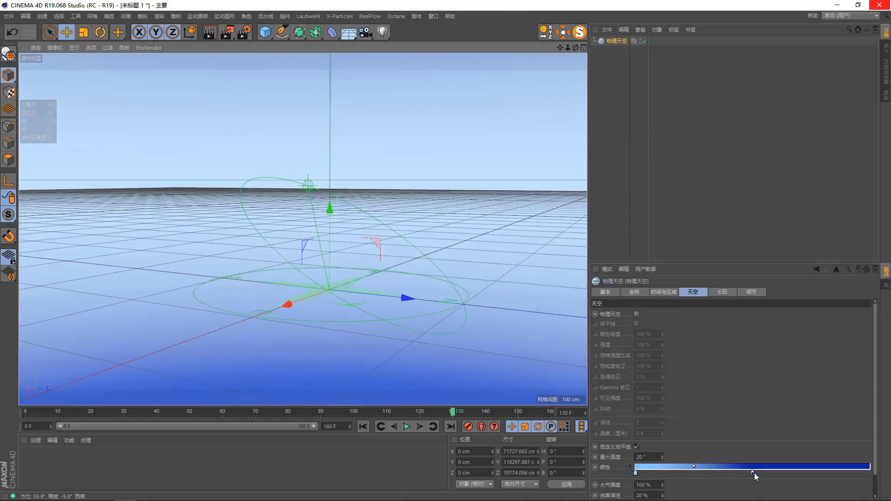
{"action": "double_click", "coordinate": [754, 472]}
{"action": "left_click", "coordinate": [770, 453]}
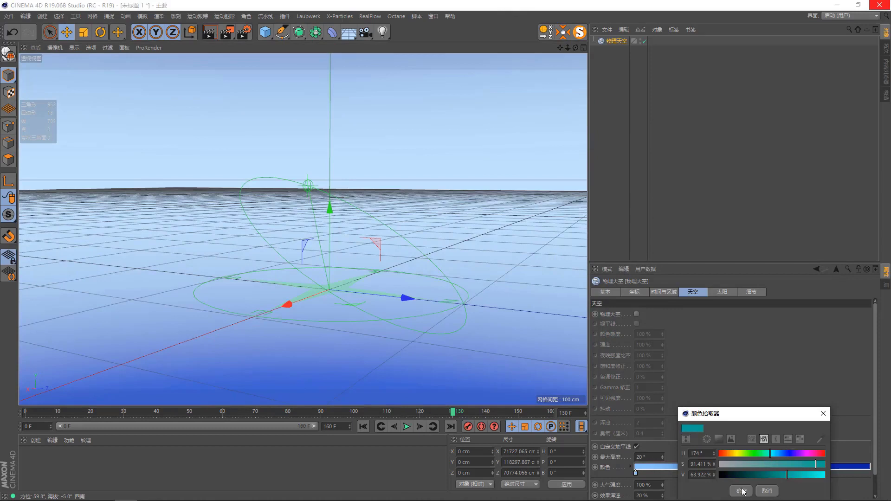
{"action": "left_click", "coordinate": [741, 490]}
{"action": "mouse_move", "coordinate": [367, 232]}
{"action": "left_mouse_down", "text": "alt"}
{"action": "mouse_move", "coordinate": [342, 239]}
{"action": "mouse_move", "coordinate": [234, 222]}
{"action": "mouse_move", "coordinate": [215, 247]}
{"action": "mouse_move", "coordinate": [417, 260]}
{"action": "left_mouse_up", "text": "alt"}
{"action": "key", "text": "ctrl+z"}
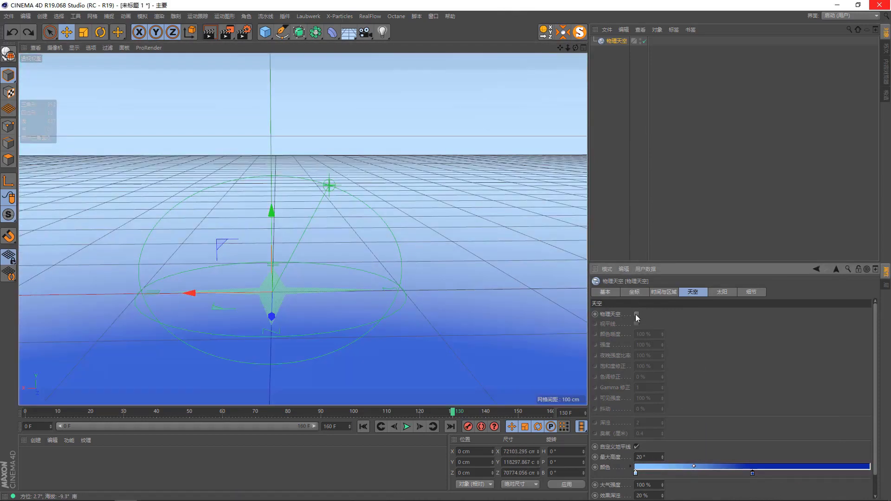
Try changing Max Height and Atmosphere strength, undoing each change
{"action": "scroll", "coordinate": [839, 378], "scroll_direction": "down", "scroll_amount": 1}
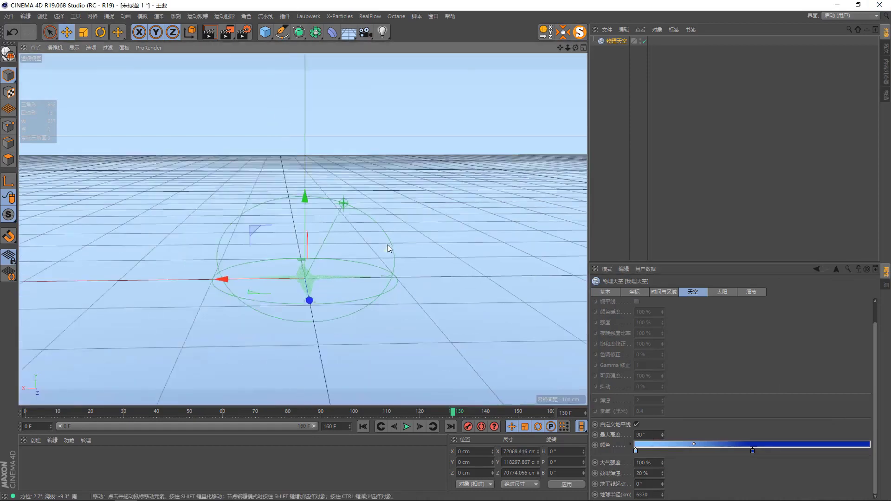
{"action": "mouse_move", "coordinate": [389, 248]}
{"action": "left_mouse_down", "text": "alt"}
{"action": "mouse_move", "coordinate": [332, 171]}
{"action": "mouse_move", "coordinate": [511, 259]}
{"action": "left_mouse_up", "text": "alt"}
{"action": "key", "text": "ctrl+z"}
{"action": "mouse_move", "coordinate": [429, 285]}
{"action": "left_mouse_down", "text": "alt"}
{"action": "mouse_move", "coordinate": [377, 299]}
{"action": "mouse_move", "coordinate": [438, 172]}
{"action": "mouse_move", "coordinate": [376, 226]}
{"action": "mouse_move", "coordinate": [383, 213]}
{"action": "mouse_move", "coordinate": [319, 280]}
{"action": "mouse_move", "coordinate": [378, 309]}
{"action": "left_mouse_up", "text": "alt"}
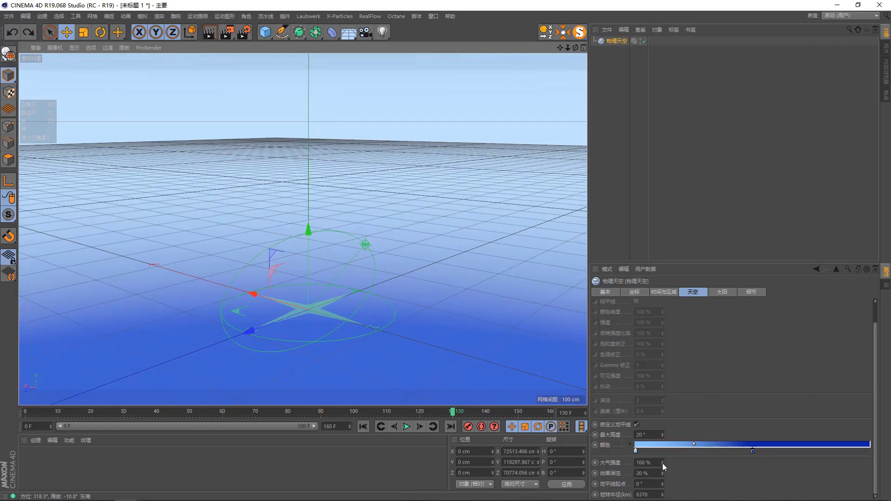
{"action": "left_click_drag", "start_coordinate": [662, 463], "coordinate": [643, 463]}
{"action": "mouse_move", "coordinate": [438, 255]}
{"action": "left_mouse_down", "text": "alt"}
{"action": "mouse_move", "coordinate": [432, 246]}
{"action": "mouse_move", "coordinate": [436, 259]}
{"action": "left_mouse_up", "text": "alt"}
{"action": "key", "text": "ctrl+z"}
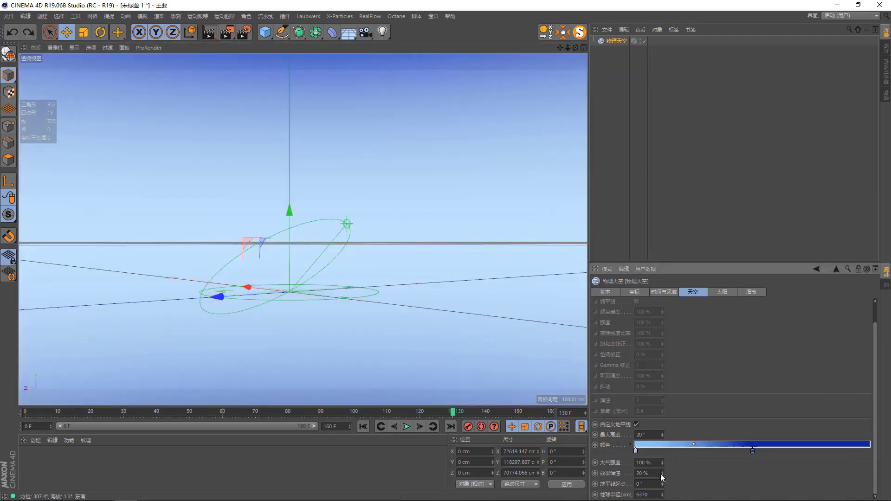
Try Effect strength 100% and Horizon Start 89°, undoing both
{"action": "left_click_drag", "start_coordinate": [661, 471], "coordinate": [662, 474]}
{"action": "mouse_move", "coordinate": [371, 185]}
{"action": "left_mouse_down", "text": "alt"}
{"action": "mouse_move", "coordinate": [276, 218]}
{"action": "mouse_move", "coordinate": [259, 247]}
{"action": "left_mouse_up", "text": "alt"}
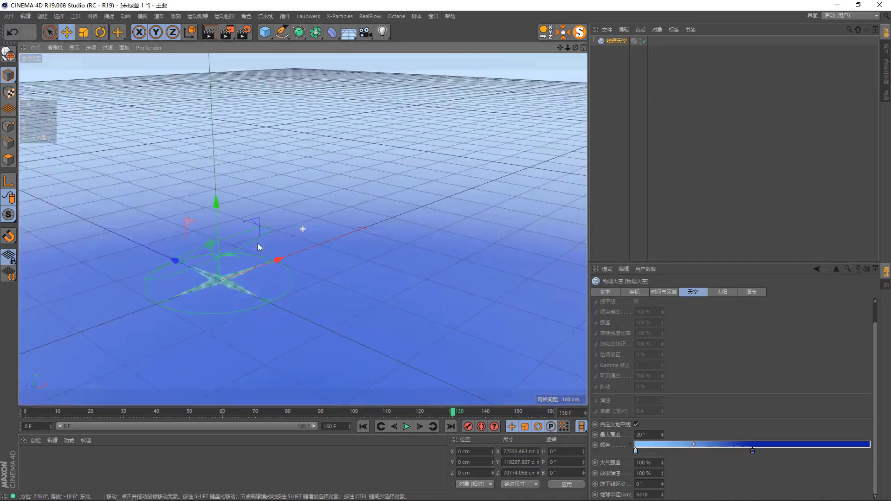
{"action": "key", "text": "ctrl+z"}
{"action": "key", "text": "ctrl+z"}
{"action": "key", "text": "ctrl+z"}
{"action": "key", "text": "ctrl+z"}
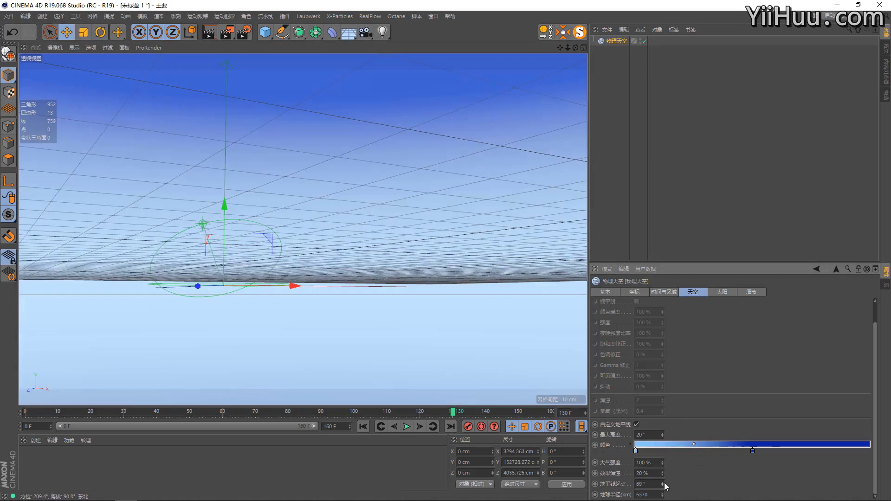
{"action": "left_click_drag", "start_coordinate": [662, 484], "coordinate": [598, 463]}
{"action": "mouse_move", "coordinate": [413, 276]}
{"action": "left_mouse_down", "text": "alt"}
{"action": "mouse_move", "coordinate": [414, 305]}
{"action": "mouse_move", "coordinate": [336, 307]}
{"action": "left_mouse_up", "text": "alt"}
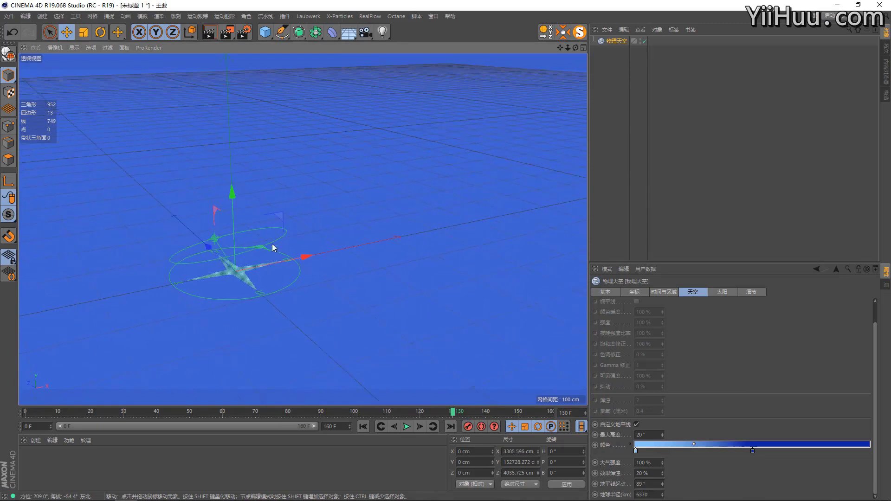
{"action": "key", "text": "ctrl+z"}
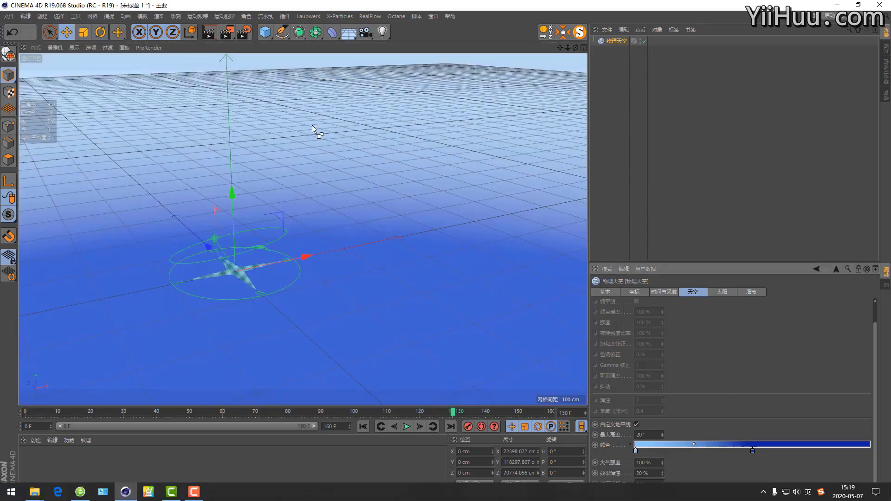
{"action": "scroll", "coordinate": [743, 390], "scroll_direction": "up", "scroll_amount": 2}
Re-enable Physical Sky and turn on the horizon to darken the ground
{"action": "scroll", "coordinate": [743, 390], "scroll_direction": "down", "scroll_amount": 1}
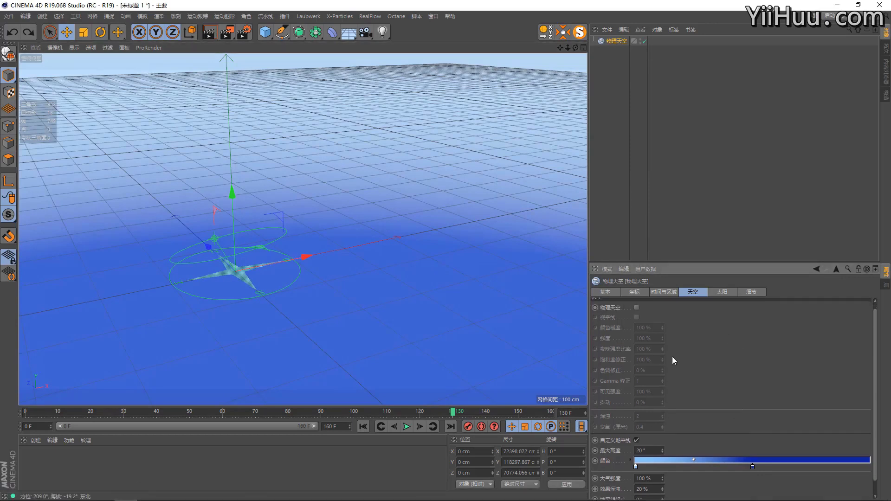
{"action": "left_click", "coordinate": [636, 308]}
{"action": "mouse_move", "coordinate": [324, 185]}
{"action": "left_mouse_down", "text": "alt"}
{"action": "mouse_move", "coordinate": [301, 177]}
{"action": "mouse_move", "coordinate": [311, 172]}
{"action": "left_mouse_up", "text": "alt"}
{"action": "middle_click_drag", "start_coordinate": [252, 173], "coordinate": [426, 202], "text": "alt"}
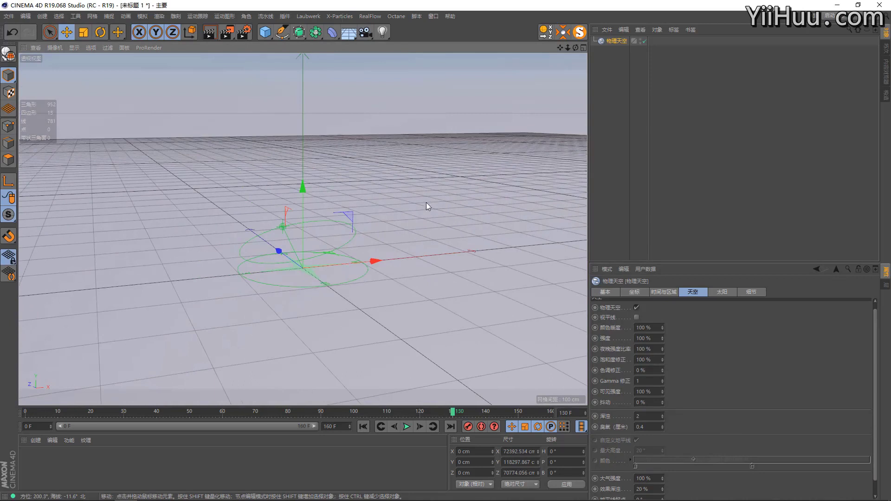
{"action": "left_click", "coordinate": [636, 317]}
{"action": "mouse_move", "coordinate": [399, 221]}
{"action": "left_mouse_down", "text": "alt"}
{"action": "mouse_move", "coordinate": [377, 214]}
{"action": "mouse_move", "coordinate": [352, 174]}
{"action": "mouse_move", "coordinate": [342, 212]}
{"action": "mouse_move", "coordinate": [349, 222]}
{"action": "mouse_move", "coordinate": [339, 191]}
{"action": "mouse_move", "coordinate": [330, 193]}
{"action": "mouse_move", "coordinate": [312, 153]}
{"action": "mouse_move", "coordinate": [362, 209]}
{"action": "mouse_move", "coordinate": [374, 183]}
{"action": "mouse_move", "coordinate": [357, 173]}
{"action": "mouse_move", "coordinate": [346, 138]}
{"action": "mouse_move", "coordinate": [362, 191]}
{"action": "mouse_move", "coordinate": [348, 179]}
{"action": "mouse_move", "coordinate": [319, 181]}
{"action": "left_mouse_up", "text": "alt"}
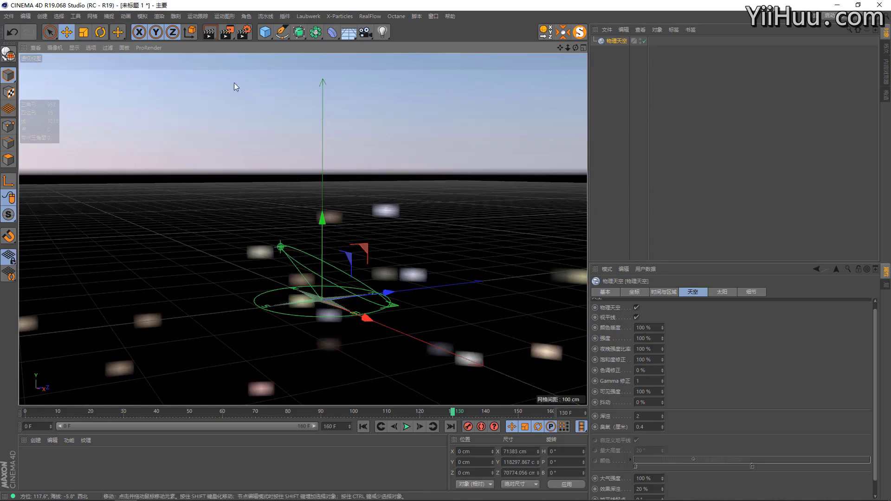
Test-render the view, close the preview, and switch the horizon (视平线) off
{"action": "left_click", "coordinate": [226, 34]}
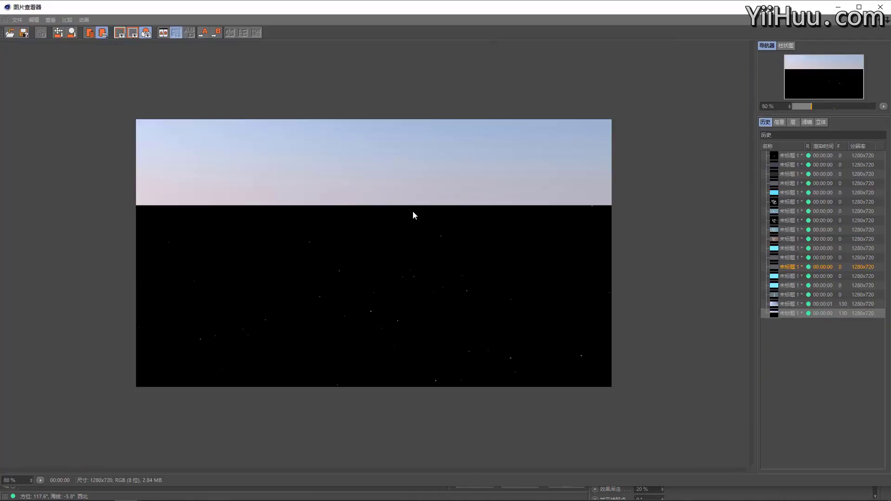
{"action": "scroll", "coordinate": [439, 242], "scroll_direction": "up", "scroll_amount": 1}
{"action": "scroll", "coordinate": [439, 242], "scroll_direction": "up", "scroll_amount": 1}
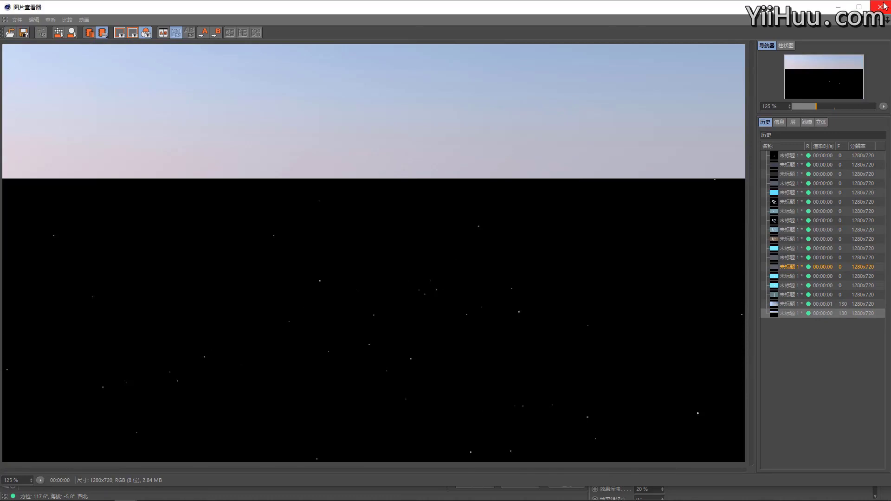
{"action": "left_click", "coordinate": [885, 6]}
{"action": "left_click", "coordinate": [636, 317]}
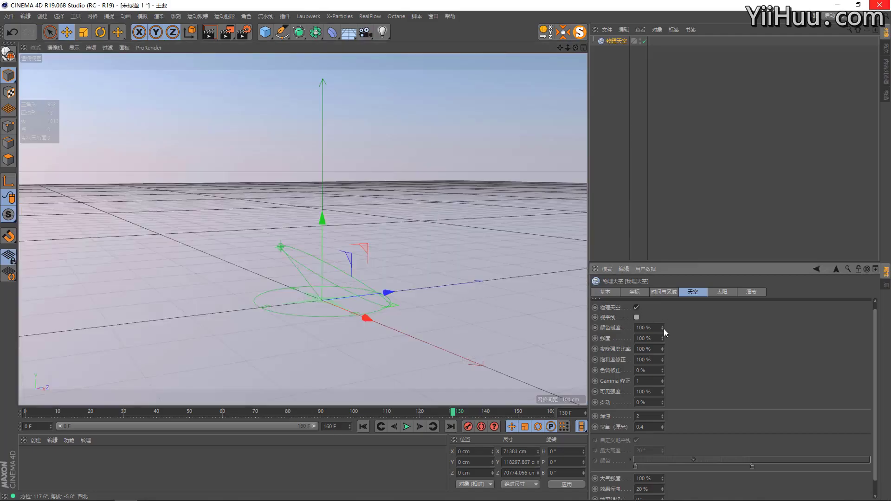
{"action": "left_click_drag", "start_coordinate": [664, 327], "coordinate": [664, 348]}
{"action": "key", "text": "ctrl+z"}
{"action": "left_click_drag", "start_coordinate": [349, 213], "coordinate": [349, 194], "text": "alt"}
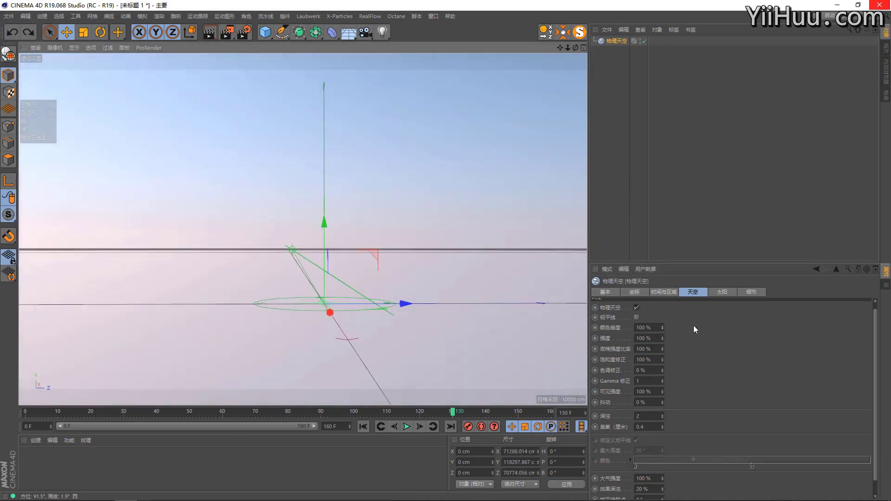
{"action": "left_click_drag", "start_coordinate": [663, 328], "coordinate": [662, 333]}
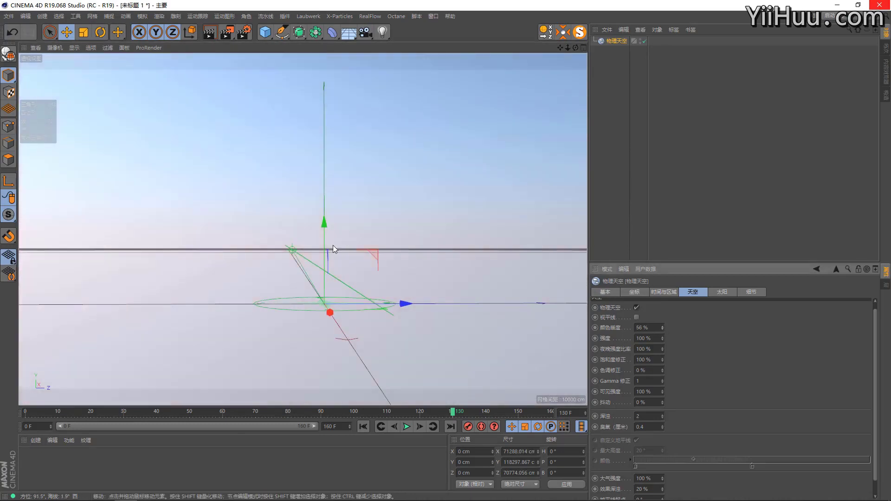
{"action": "key", "text": "ctrl+z"}
{"action": "left_click_drag", "start_coordinate": [346, 246], "coordinate": [344, 247], "text": "alt"}
{"action": "left_click_drag", "start_coordinate": [662, 336], "coordinate": [661, 320]}
{"action": "scroll", "coordinate": [400, 243], "scroll_direction": "down", "scroll_amount": 2}
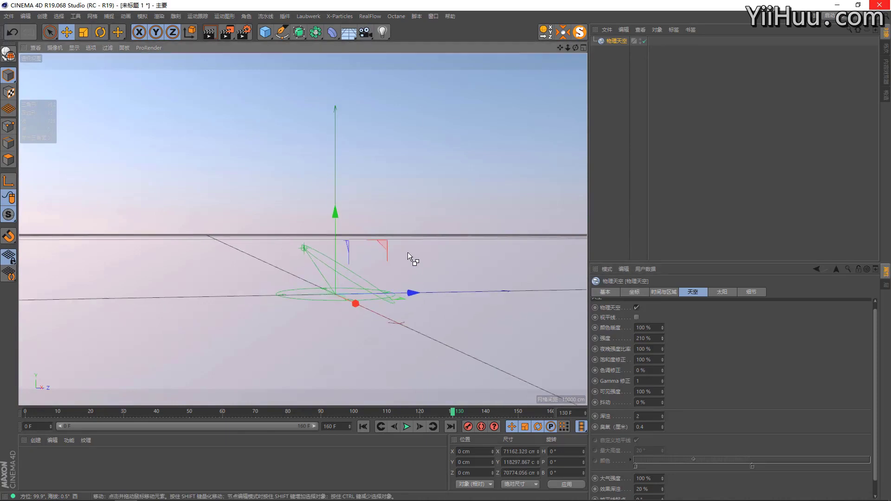
{"action": "left_click_drag", "start_coordinate": [410, 232], "coordinate": [445, 237], "text": "alt"}
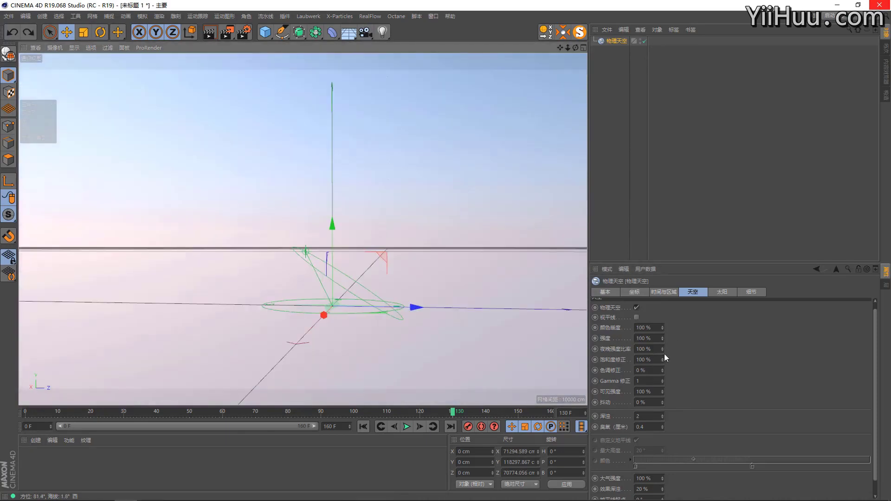
{"action": "left_click_drag", "start_coordinate": [662, 348], "coordinate": [662, 343]}
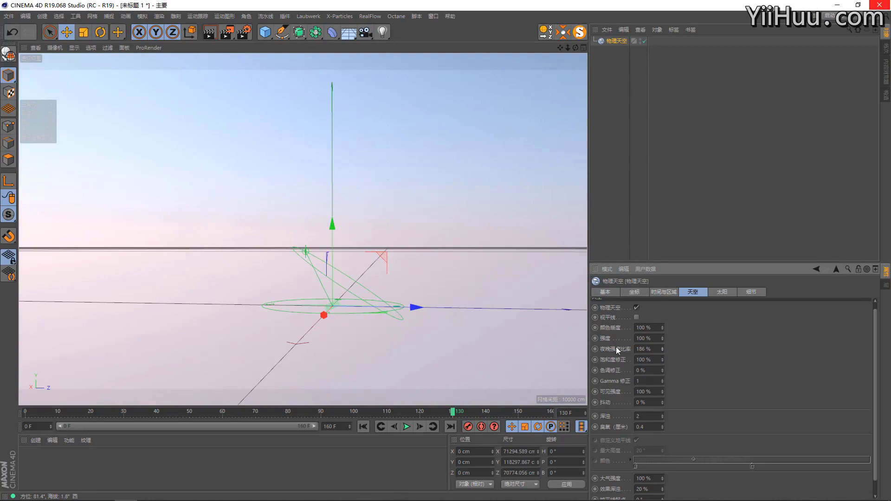
{"action": "left_click_drag", "start_coordinate": [662, 360], "coordinate": [663, 350]}
{"action": "key", "text": "ctrl+z"}
{"action": "mouse_move", "coordinate": [429, 152]}
{"action": "left_mouse_down", "text": "alt"}
{"action": "mouse_move", "coordinate": [366, 157]}
{"action": "mouse_move", "coordinate": [353, 176]}
{"action": "mouse_move", "coordinate": [484, 161]}
{"action": "left_mouse_up", "text": "alt"}
{"action": "key", "text": "ctrl+z"}
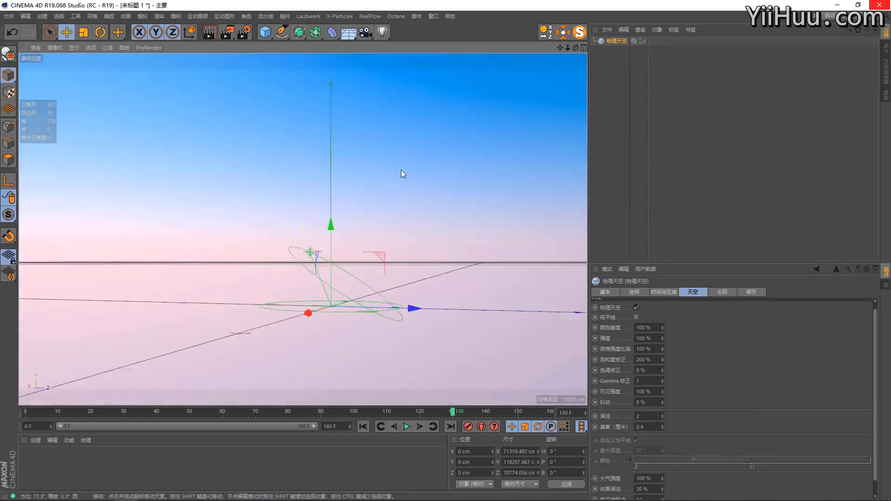
{"action": "left_click_drag", "start_coordinate": [663, 369], "coordinate": [664, 369]}
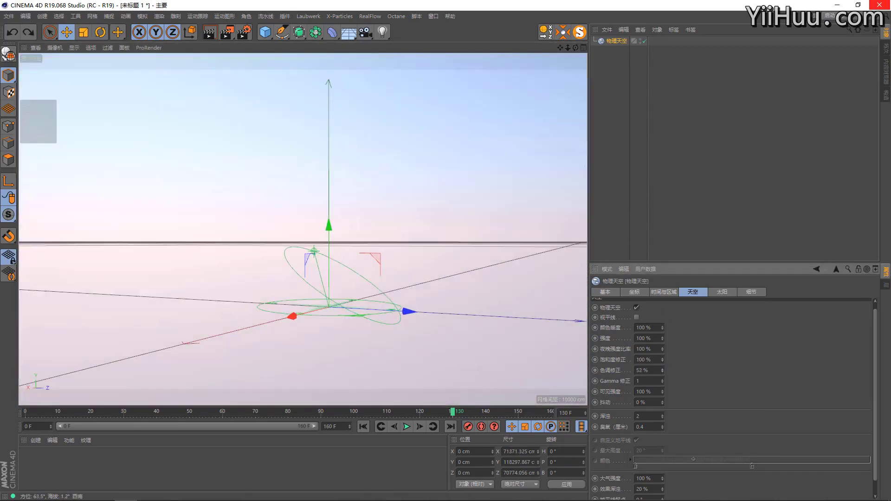
{"action": "mouse_move", "coordinate": [383, 255]}
{"action": "left_mouse_down", "text": "alt"}
{"action": "mouse_move", "coordinate": [433, 215]}
{"action": "mouse_move", "coordinate": [383, 232]}
{"action": "left_mouse_up", "text": "alt"}
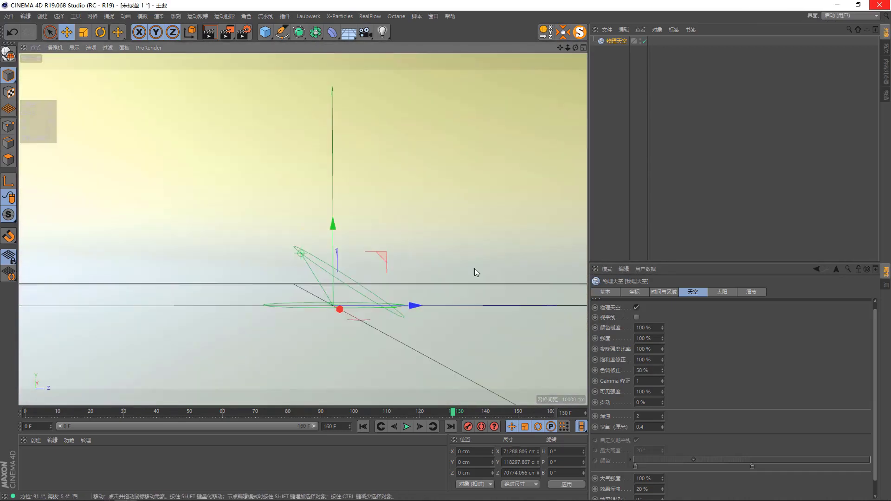
{"action": "left_click_drag", "start_coordinate": [662, 371], "coordinate": [662, 374]}
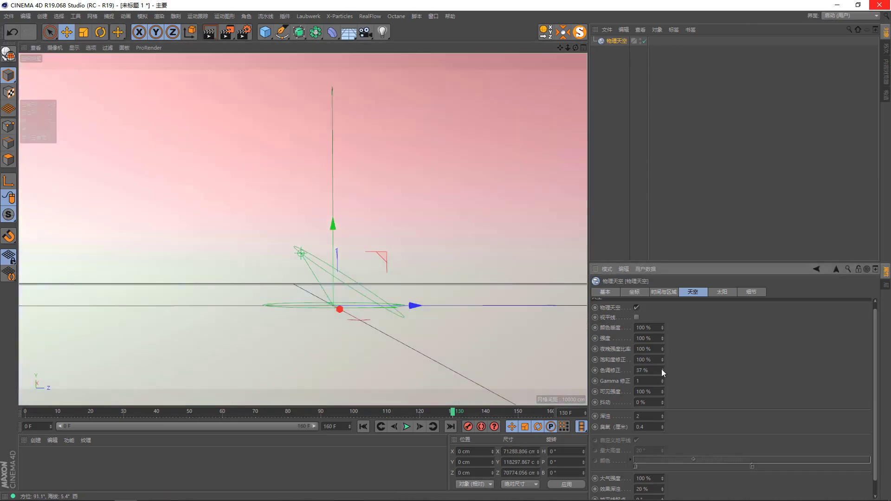
{"action": "mouse_move", "coordinate": [381, 251]}
{"action": "left_mouse_down", "text": "alt"}
{"action": "mouse_move", "coordinate": [361, 243]}
{"action": "mouse_move", "coordinate": [430, 264]}
{"action": "mouse_move", "coordinate": [353, 276]}
{"action": "left_mouse_up", "text": "alt"}
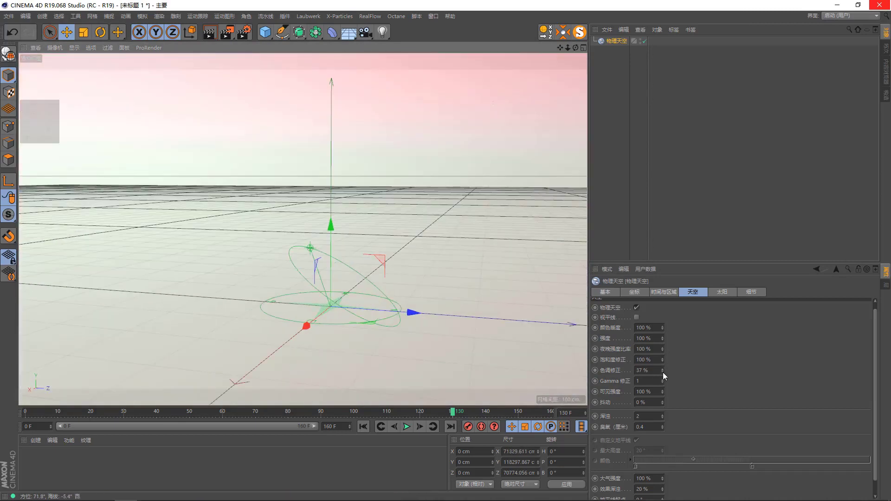
{"action": "left_click", "coordinate": [650, 381]}
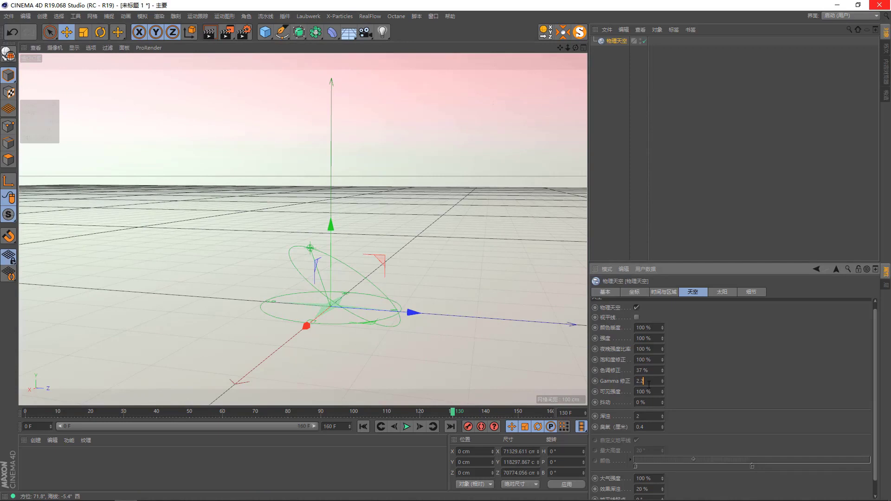
{"action": "key", "text": "Return"}
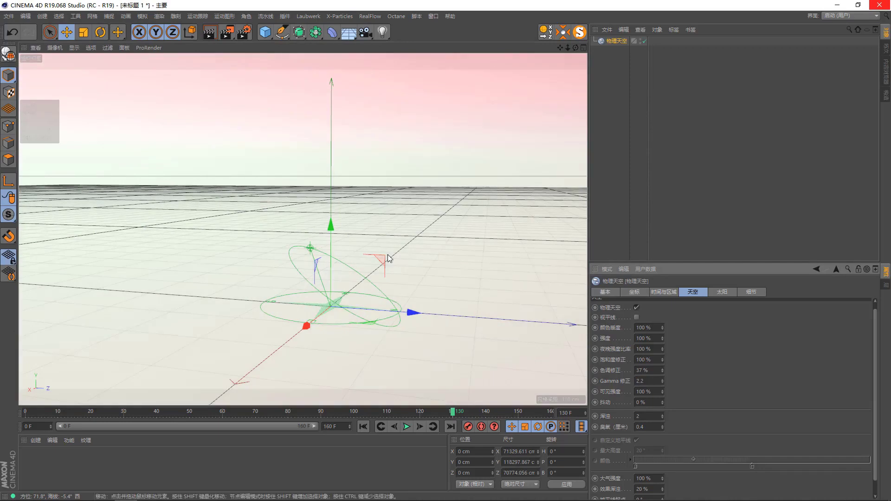
{"action": "left_click_drag", "start_coordinate": [366, 188], "coordinate": [337, 218], "text": "alt"}
{"action": "key", "text": "ctrl+z"}
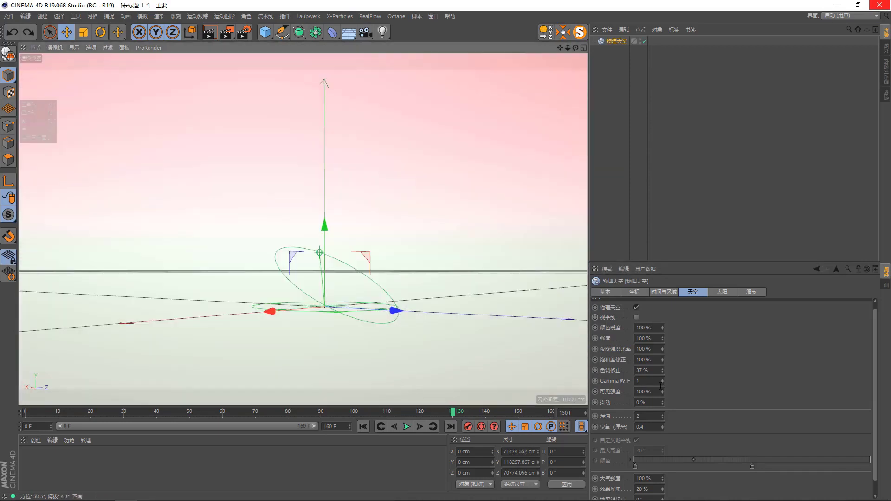
{"action": "left_click", "coordinate": [663, 372], "text": "ctrl"}
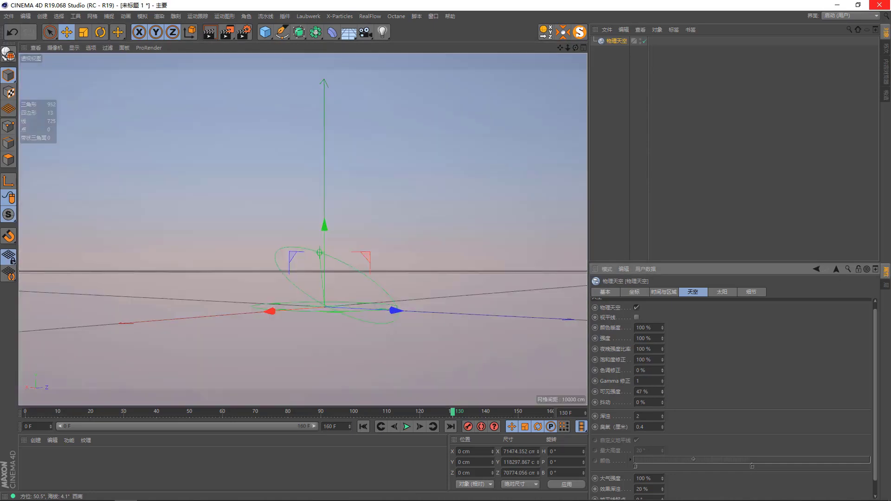
{"action": "key", "text": "ctrl+z"}
{"action": "key", "text": "ctrl+z"}
{"action": "key", "text": "ctrl+z"}
{"action": "left_click_drag", "start_coordinate": [293, 248], "coordinate": [365, 268], "text": "alt"}
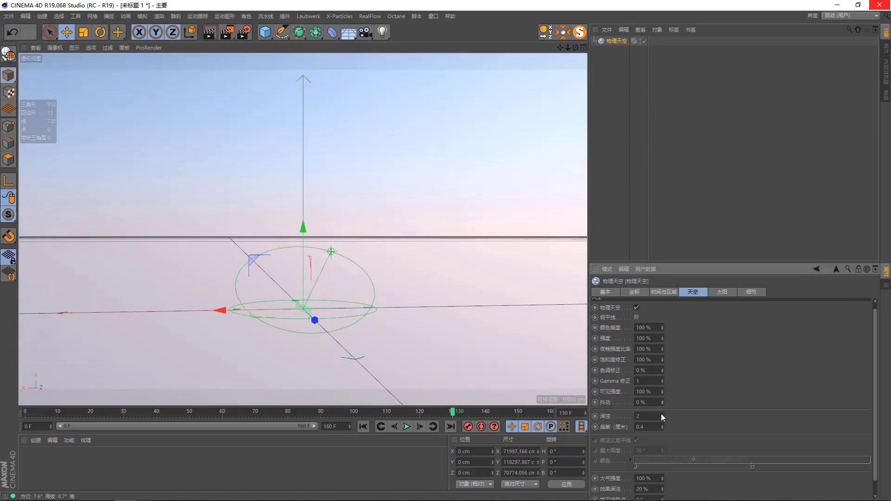
{"action": "scroll", "coordinate": [704, 394], "scroll_direction": "down", "scroll_amount": 1}
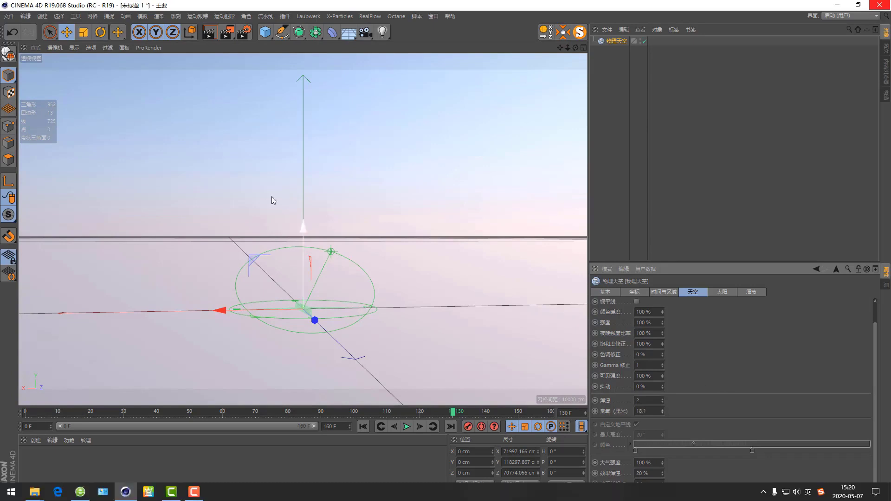
{"action": "left_click_drag", "start_coordinate": [274, 205], "coordinate": [257, 211], "text": "alt"}
{"action": "key", "text": "ctrl+z"}
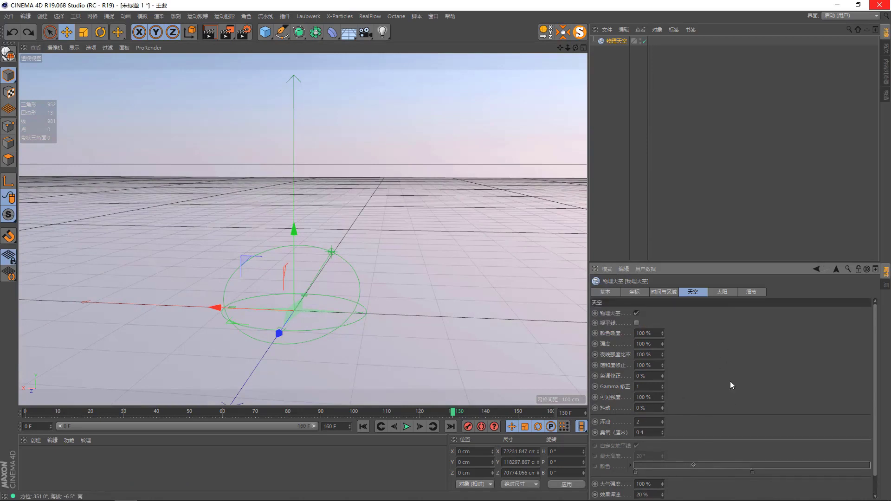
Select the Physical Sky and show its Sun settings while zooming in on the sphere
{"action": "left_click", "coordinate": [721, 292]}
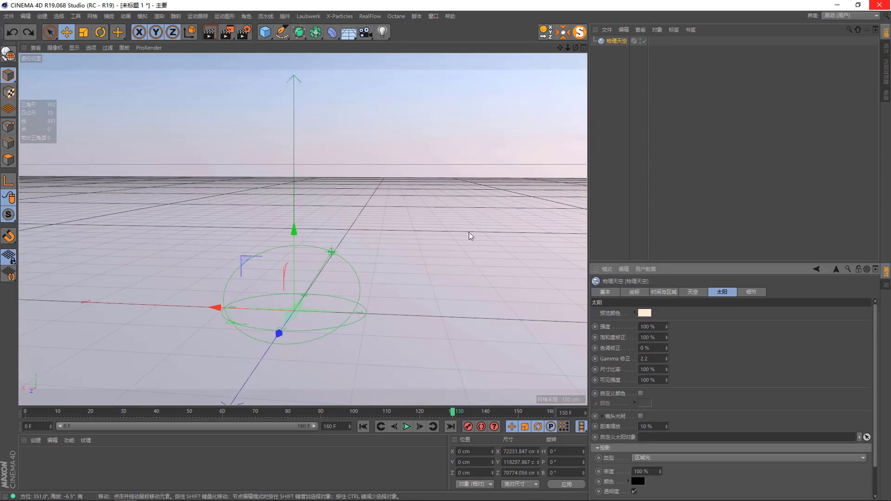
{"action": "left_click_drag", "start_coordinate": [469, 235], "coordinate": [444, 229], "text": "alt"}
{"action": "left_click_drag", "start_coordinate": [265, 32], "coordinate": [412, 62]}
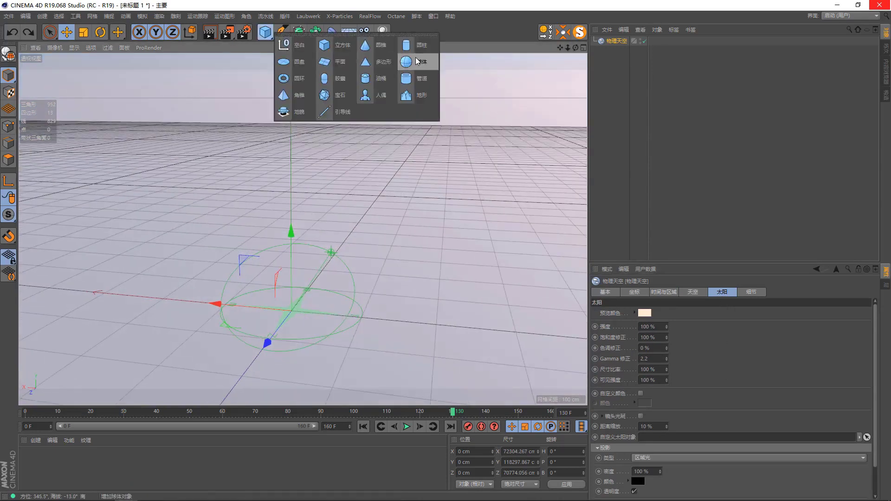
{"action": "scroll", "coordinate": [311, 295], "scroll_direction": "up", "scroll_amount": 2}
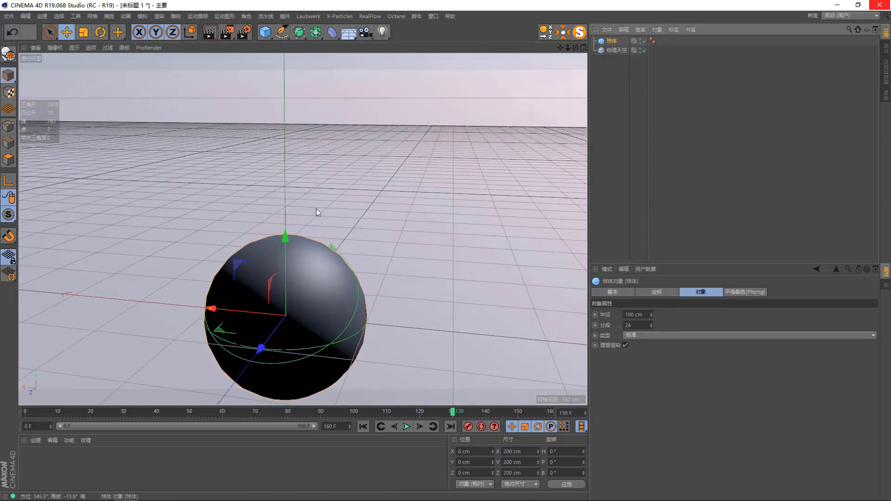
{"action": "middle_click_drag", "start_coordinate": [311, 294], "coordinate": [353, 276], "text": "alt"}
{"action": "left_click", "coordinate": [610, 50]}
{"action": "left_click_drag", "start_coordinate": [418, 260], "coordinate": [428, 267], "text": "alt"}
Try a more saturated orange preview colour for the sun and confirm it
{"action": "left_click", "coordinate": [645, 313]}
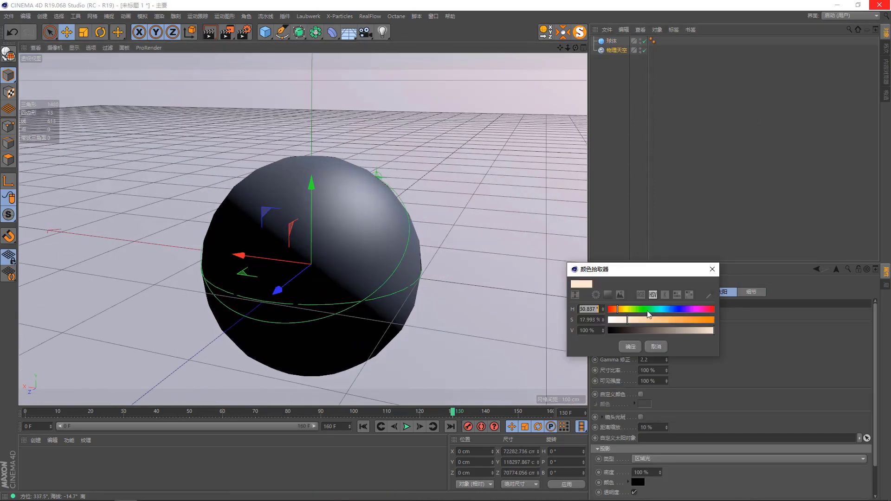
{"action": "left_click", "coordinate": [674, 320]}
{"action": "left_click", "coordinate": [630, 347]}
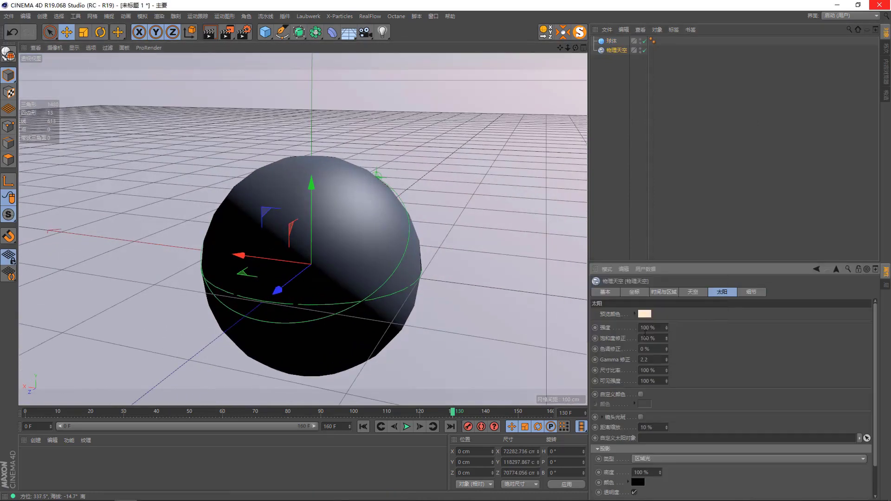
{"action": "left_click", "coordinate": [644, 314]}
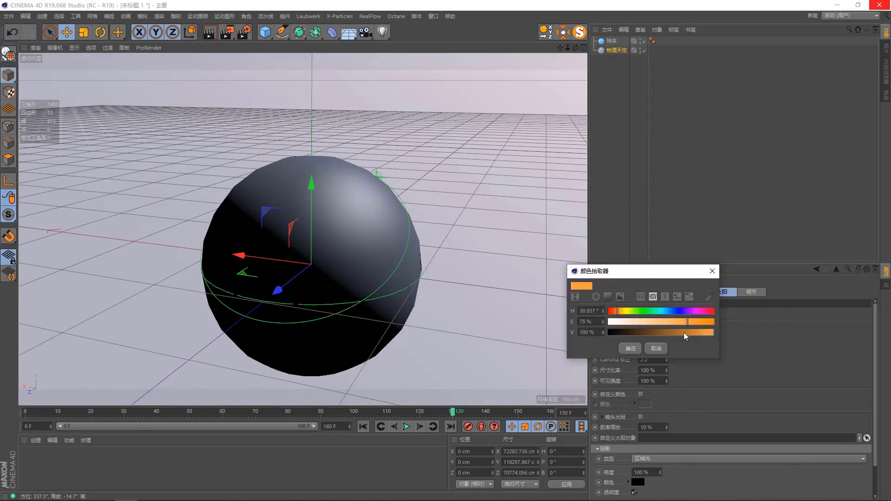
{"action": "left_click", "coordinate": [630, 348]}
{"action": "mouse_move", "coordinate": [409, 258]}
{"action": "left_mouse_down", "text": "alt"}
{"action": "mouse_move", "coordinate": [470, 252]}
{"action": "mouse_move", "coordinate": [458, 249]}
{"action": "left_mouse_up", "text": "alt"}
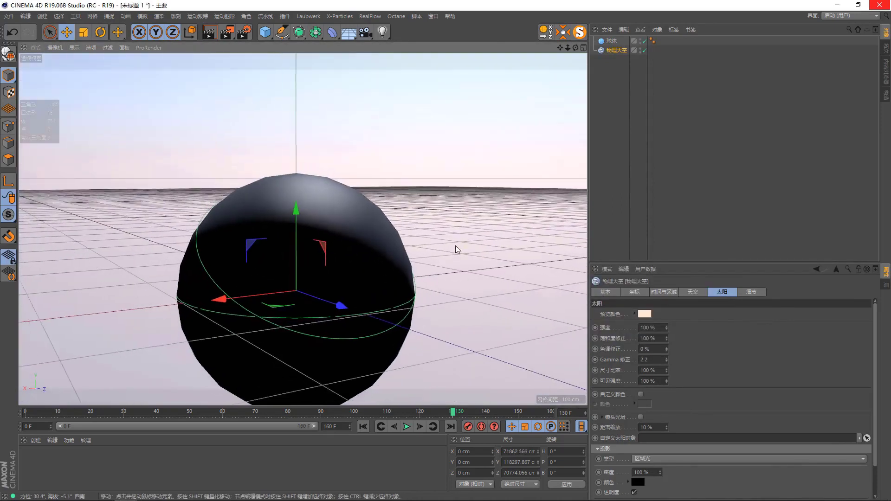
Try an orange Custom Color for the sun, then undo it and turn Custom Color off
{"action": "left_click", "coordinate": [640, 394]}
{"action": "left_click", "coordinate": [646, 405]}
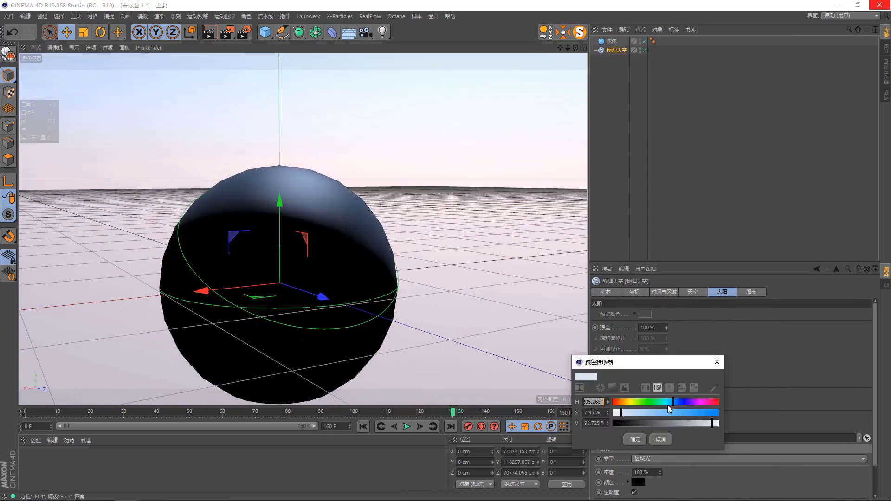
{"action": "left_click", "coordinate": [630, 402]}
{"action": "left_click", "coordinate": [678, 412]}
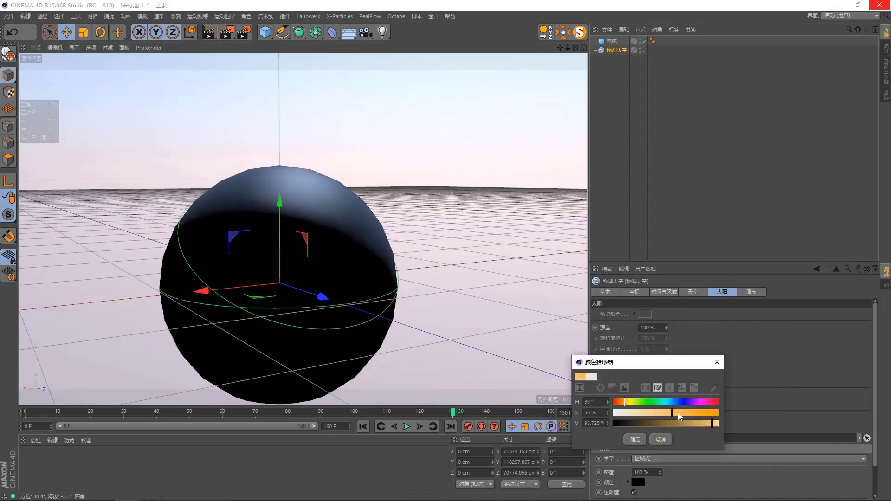
{"action": "left_click", "coordinate": [636, 439]}
{"action": "left_click_drag", "start_coordinate": [399, 263], "coordinate": [589, 334], "text": "alt"}
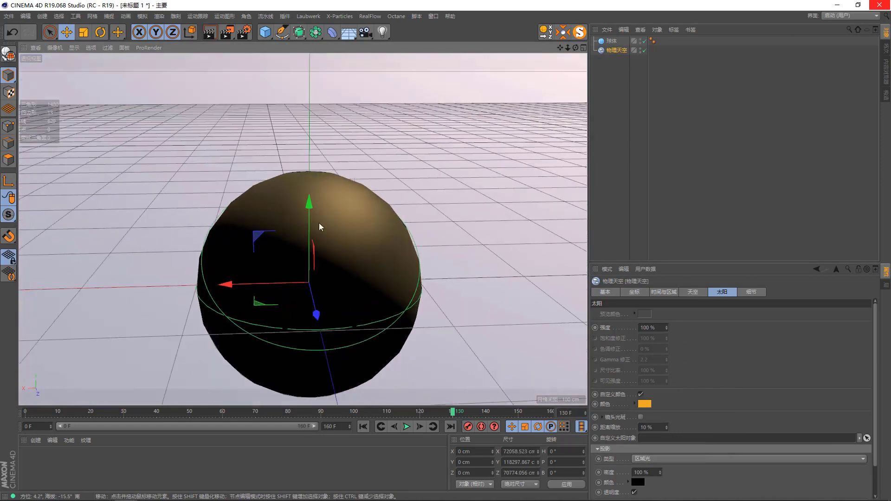
{"action": "key", "text": "ctrl+z"}
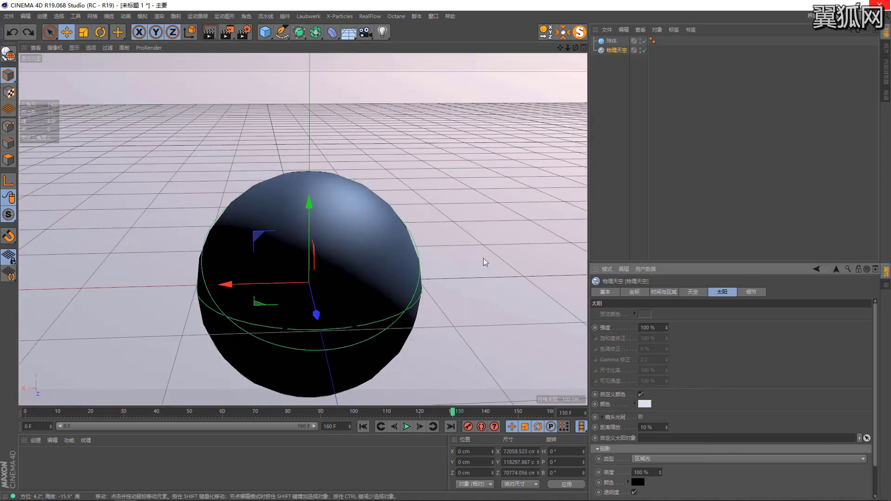
{"action": "left_click", "coordinate": [641, 394]}
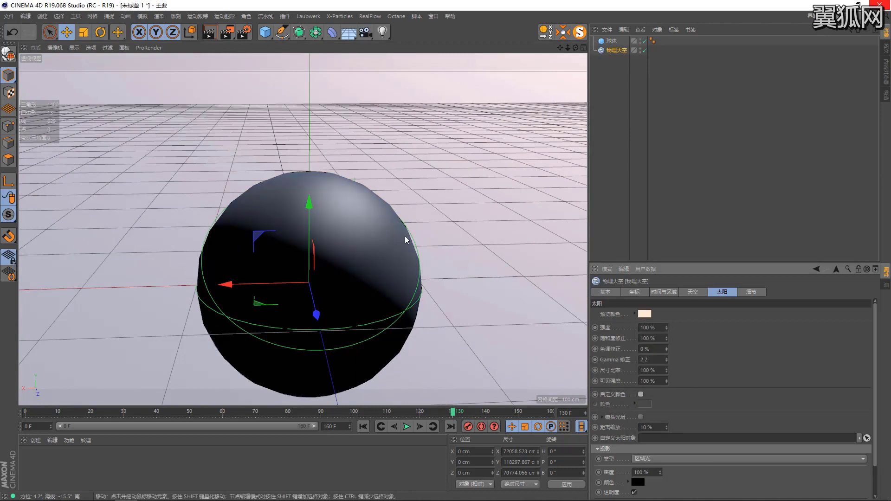
{"action": "left_click_drag", "start_coordinate": [447, 240], "coordinate": [449, 231], "text": "alt"}
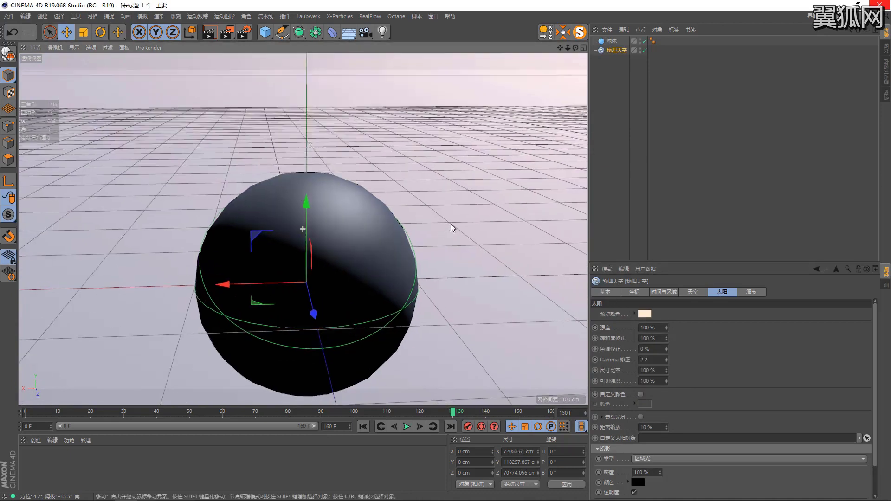
Drag sun Intensity to 173%, Saturation Correction to 171% and Hue Correction to 7%
{"action": "mouse_move", "coordinate": [666, 328]}
{"action": "left_mouse_down"}
{"action": "mouse_move", "coordinate": [667, 315]}
{"action": "mouse_move", "coordinate": [667, 332]}
{"action": "left_mouse_up"}
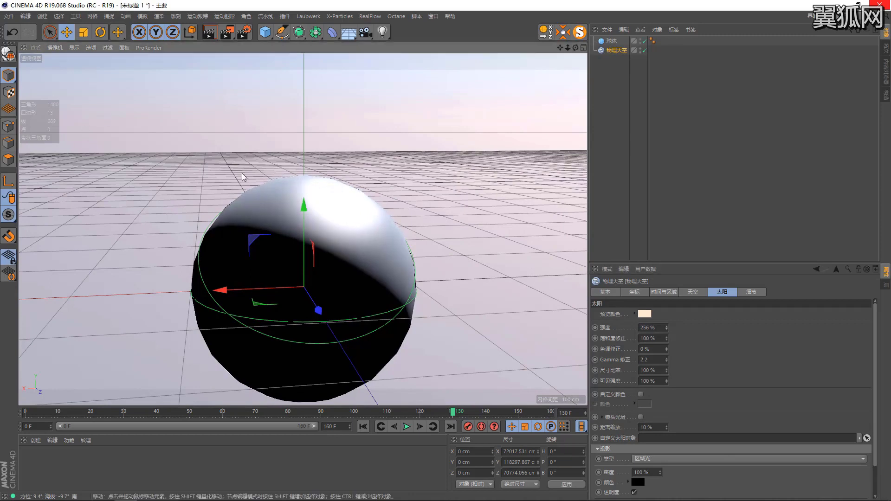
{"action": "mouse_move", "coordinate": [358, 191]}
{"action": "left_mouse_down", "text": "alt"}
{"action": "mouse_move", "coordinate": [438, 147]}
{"action": "mouse_move", "coordinate": [401, 130]}
{"action": "left_mouse_up", "text": "alt"}
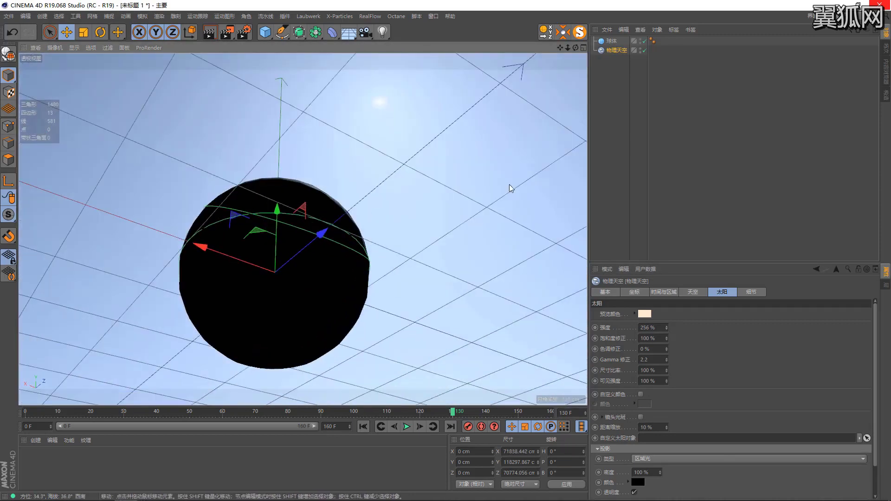
{"action": "left_click_drag", "start_coordinate": [667, 328], "coordinate": [666, 324]}
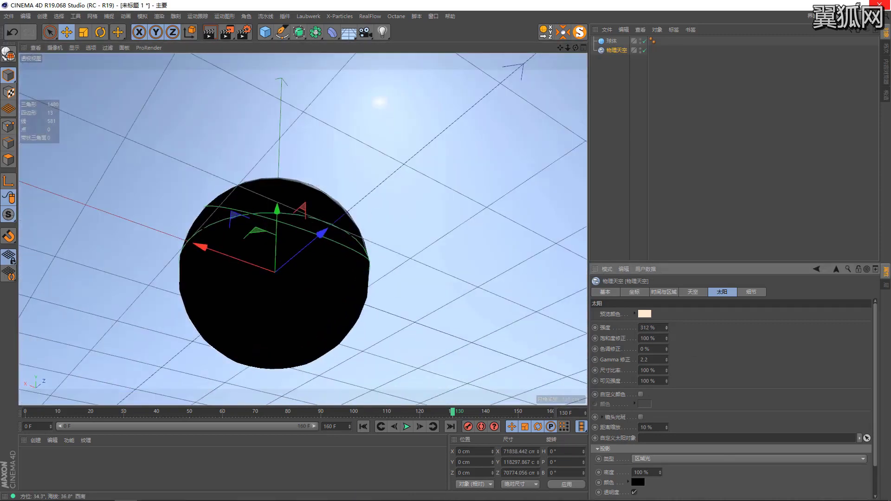
{"action": "mouse_move", "coordinate": [424, 179]}
{"action": "left_mouse_down", "text": "alt"}
{"action": "mouse_move", "coordinate": [411, 204]}
{"action": "mouse_move", "coordinate": [424, 187]}
{"action": "mouse_move", "coordinate": [383, 145]}
{"action": "mouse_move", "coordinate": [406, 99]}
{"action": "left_mouse_up", "text": "alt"}
{"action": "scroll", "coordinate": [383, 146], "scroll_direction": "up", "scroll_amount": 2}
{"action": "left_click_drag", "start_coordinate": [421, 119], "coordinate": [728, 385], "text": "alt"}
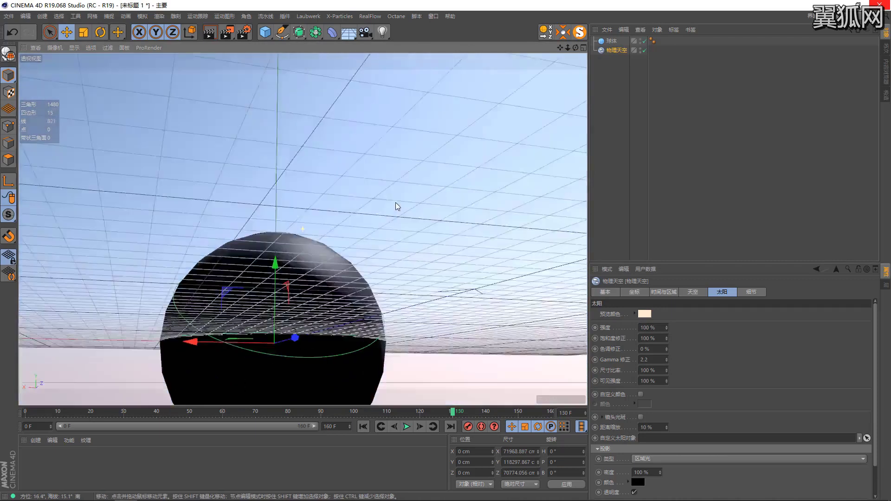
{"action": "left_click_drag", "start_coordinate": [667, 329], "coordinate": [666, 333]}
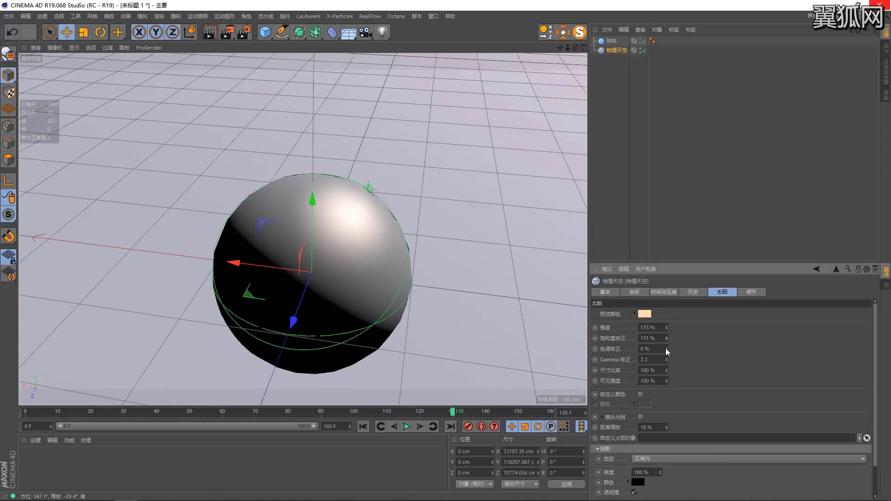
{"action": "left_click_drag", "start_coordinate": [666, 349], "coordinate": [668, 358]}
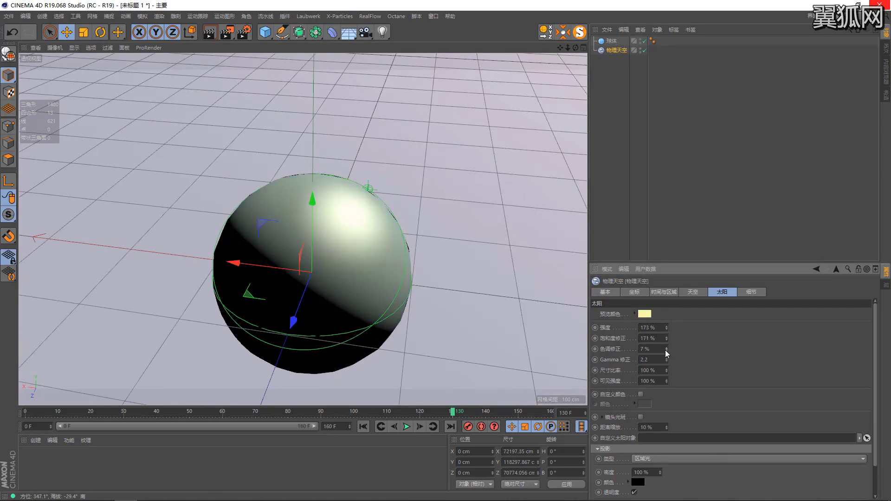
{"action": "mouse_move", "coordinate": [320, 243]}
{"action": "left_mouse_down", "text": "alt"}
{"action": "mouse_move", "coordinate": [397, 204]}
{"action": "mouse_move", "coordinate": [447, 139]}
{"action": "mouse_move", "coordinate": [421, 153]}
{"action": "mouse_move", "coordinate": [406, 197]}
{"action": "mouse_move", "coordinate": [426, 291]}
{"action": "left_mouse_up", "text": "alt"}
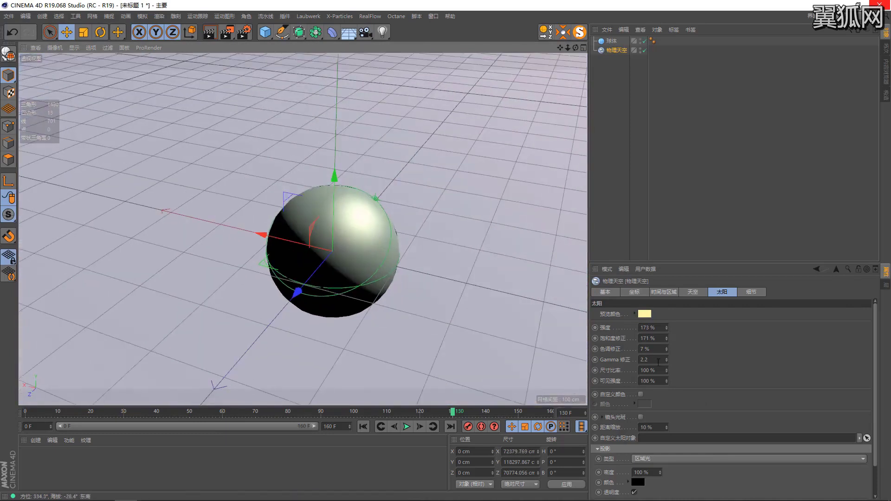
Undo the hue correction back to 0% and raise the sun Size Ratio to 2270%
{"action": "key", "text": "ctrl+z"}
{"action": "mouse_move", "coordinate": [468, 274]}
{"action": "left_mouse_down", "text": "alt"}
{"action": "mouse_move", "coordinate": [432, 253]}
{"action": "mouse_move", "coordinate": [501, 197]}
{"action": "mouse_move", "coordinate": [496, 183]}
{"action": "mouse_move", "coordinate": [505, 189]}
{"action": "left_mouse_up", "text": "alt"}
{"action": "left_click_drag", "start_coordinate": [667, 372], "coordinate": [666, 353]}
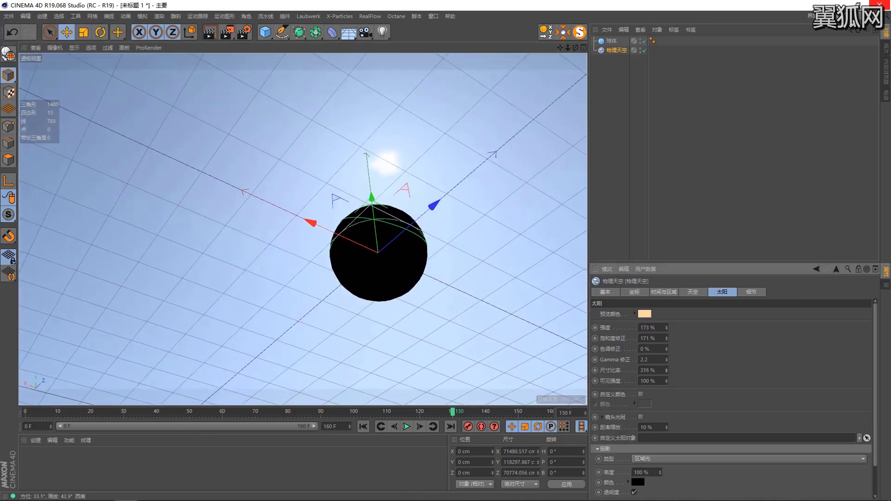
{"action": "mouse_move", "coordinate": [501, 232]}
{"action": "left_mouse_down", "text": "alt"}
{"action": "mouse_move", "coordinate": [461, 195]}
{"action": "mouse_move", "coordinate": [413, 215]}
{"action": "mouse_move", "coordinate": [449, 223]}
{"action": "mouse_move", "coordinate": [413, 145]}
{"action": "mouse_move", "coordinate": [401, 186]}
{"action": "left_mouse_up", "text": "alt"}
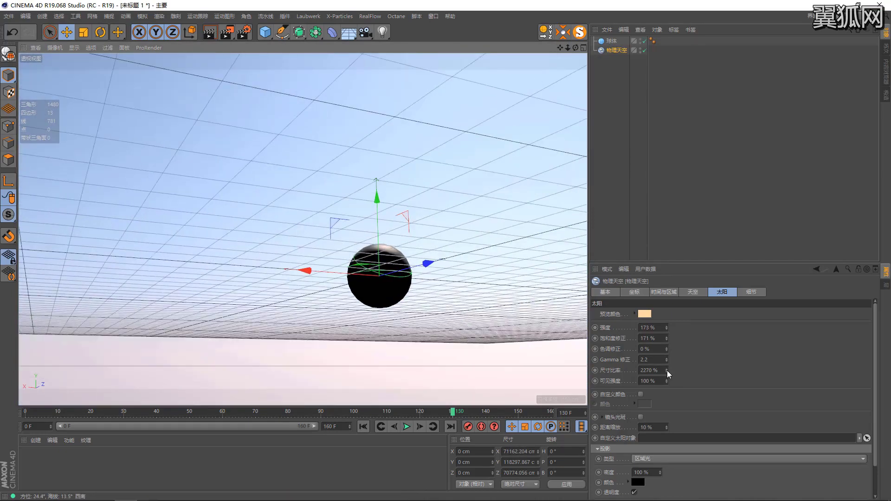
Create a Disc, scale it to about 1321 cm and lower it beneath the sphere
{"action": "left_click", "coordinate": [265, 32]}
{"action": "left_click", "coordinate": [292, 112]}
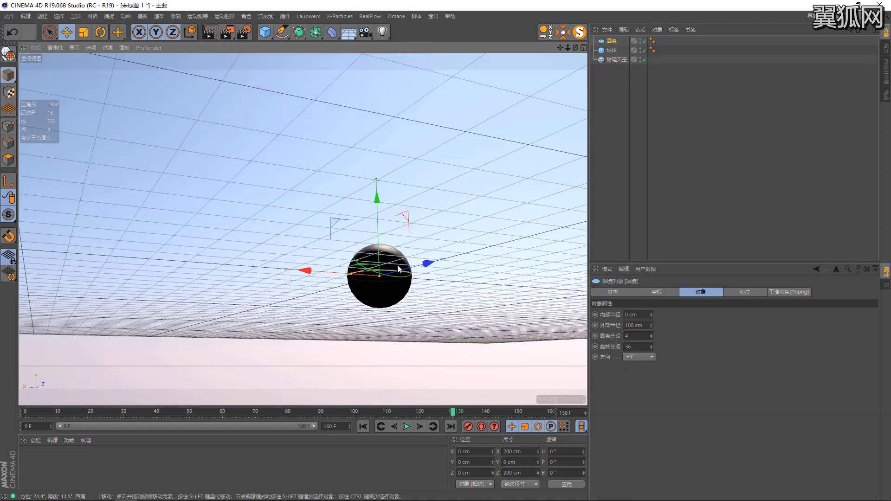
{"action": "key", "text": "t"}
{"action": "left_click_drag", "start_coordinate": [276, 215], "coordinate": [352, 176]}
{"action": "left_click_drag", "start_coordinate": [457, 263], "coordinate": [492, 262]}
{"action": "key", "text": "e"}
{"action": "scroll", "coordinate": [388, 249], "scroll_direction": "up", "scroll_amount": 2}
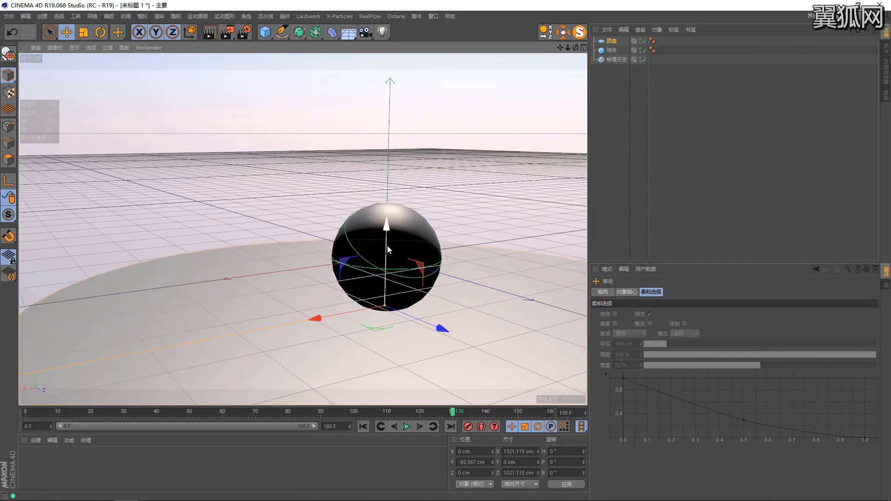
Render the sphere on its disc to the Picture Viewer and inspect it
{"action": "key", "text": "shift+r"}
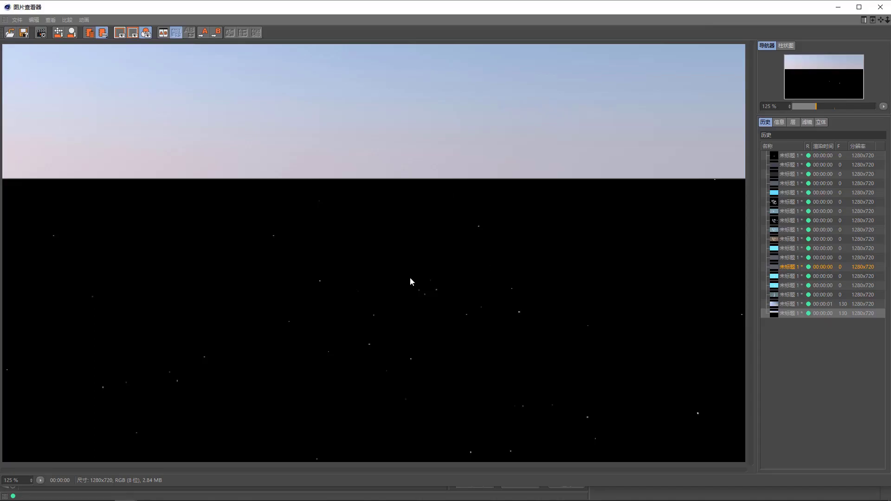
{"action": "scroll", "coordinate": [408, 386], "scroll_direction": "up", "scroll_amount": 2}
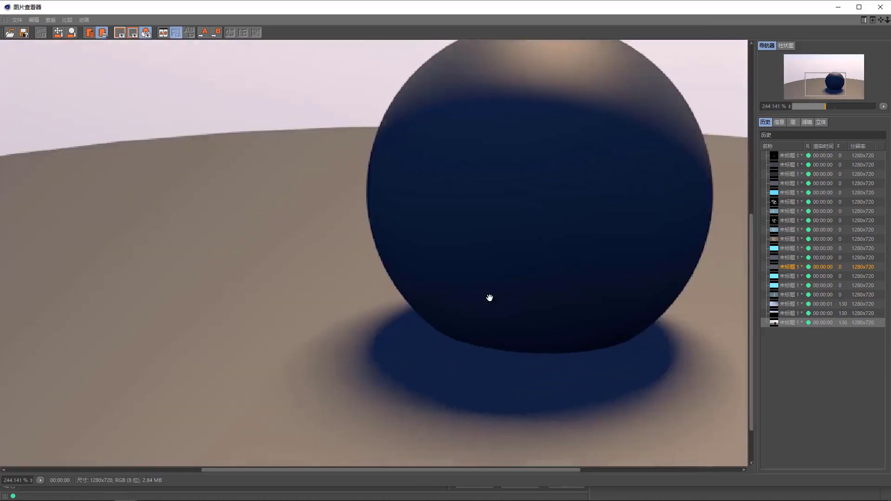
{"action": "scroll", "coordinate": [468, 314], "scroll_direction": "down", "scroll_amount": 2}
{"action": "scroll", "coordinate": [467, 314], "scroll_direction": "down", "scroll_amount": 2}
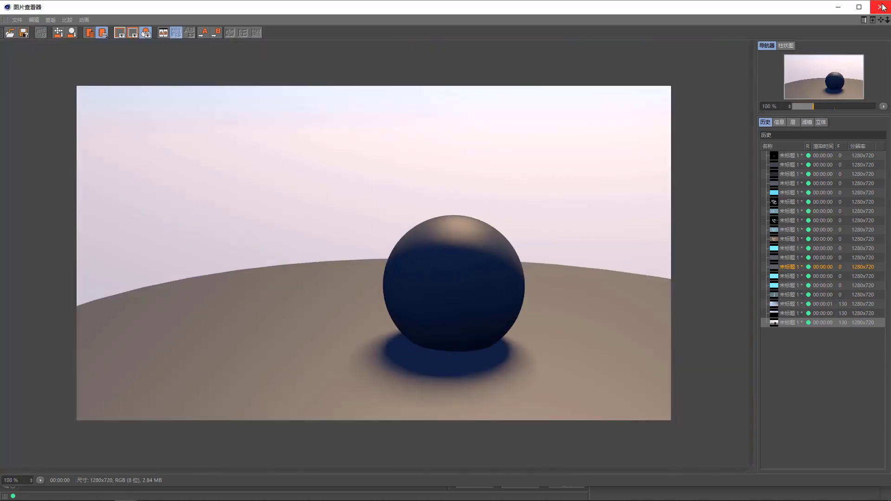
{"action": "left_click", "coordinate": [880, 7]}
Reset the Physical Sky sun's Size Ratio to 100%
{"action": "left_click", "coordinate": [616, 59]}
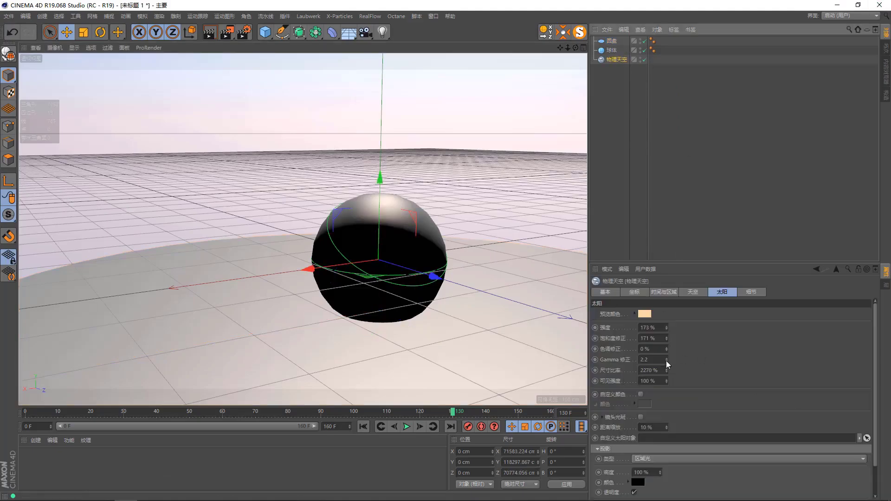
{"action": "left_click_drag", "start_coordinate": [663, 371], "coordinate": [667, 370]}
{"action": "middle_click_drag", "start_coordinate": [432, 253], "coordinate": [275, 74], "text": "alt"}
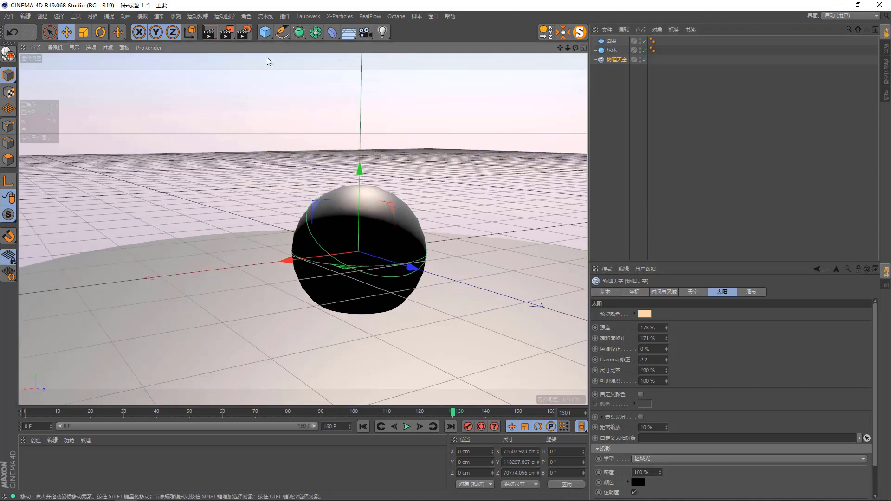
Render again and compare the new image with the earlier render in History
{"action": "left_click", "coordinate": [229, 36]}
{"action": "scroll", "coordinate": [457, 302], "scroll_direction": "up", "scroll_amount": 2}
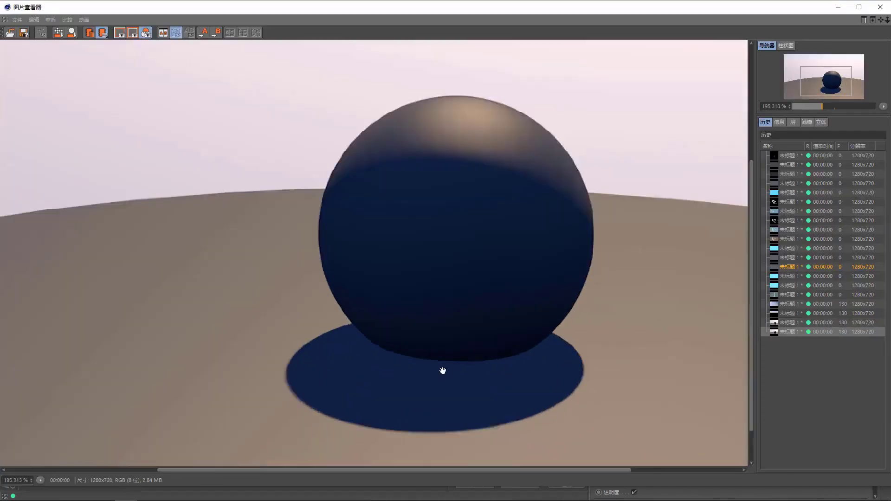
{"action": "scroll", "coordinate": [437, 370], "scroll_direction": "up", "scroll_amount": 2}
{"action": "scroll", "coordinate": [525, 364], "scroll_direction": "down", "scroll_amount": 2}
{"action": "scroll", "coordinate": [419, 372], "scroll_direction": "up", "scroll_amount": 1}
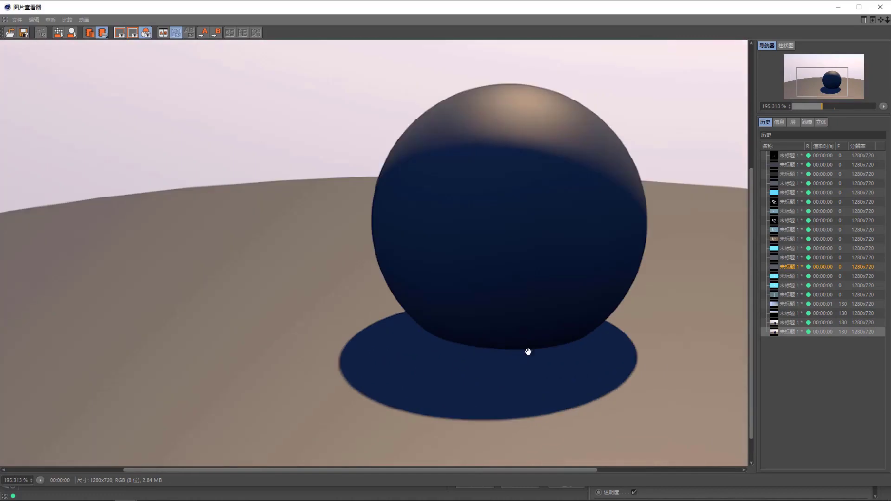
{"action": "left_click", "coordinate": [787, 322]}
{"action": "scroll", "coordinate": [402, 365], "scroll_direction": "down", "scroll_amount": 2}
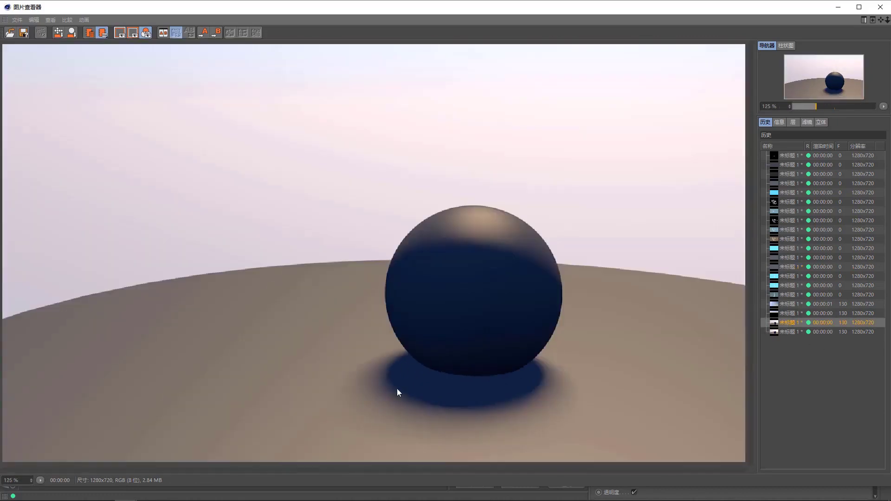
{"action": "left_click", "coordinate": [880, 7]}
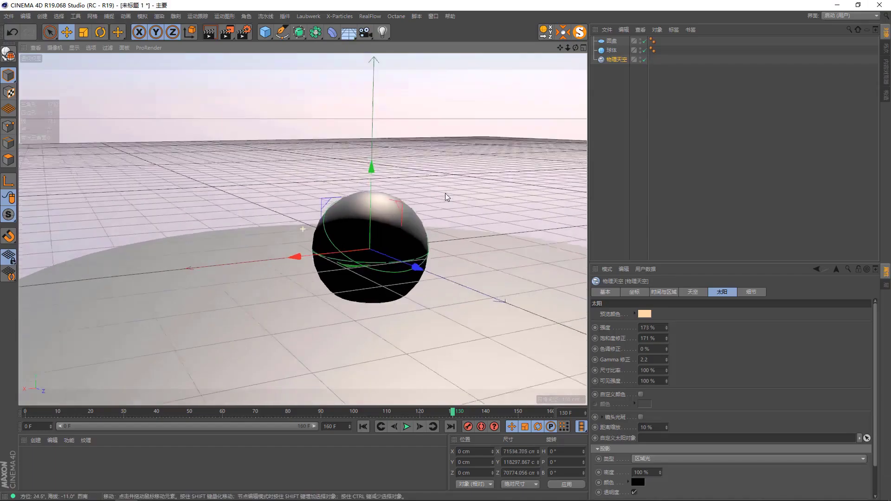
Select the Physical Sky and try lowering, then raising, the sun's Visible Intensity
{"action": "left_click", "coordinate": [452, 319]}
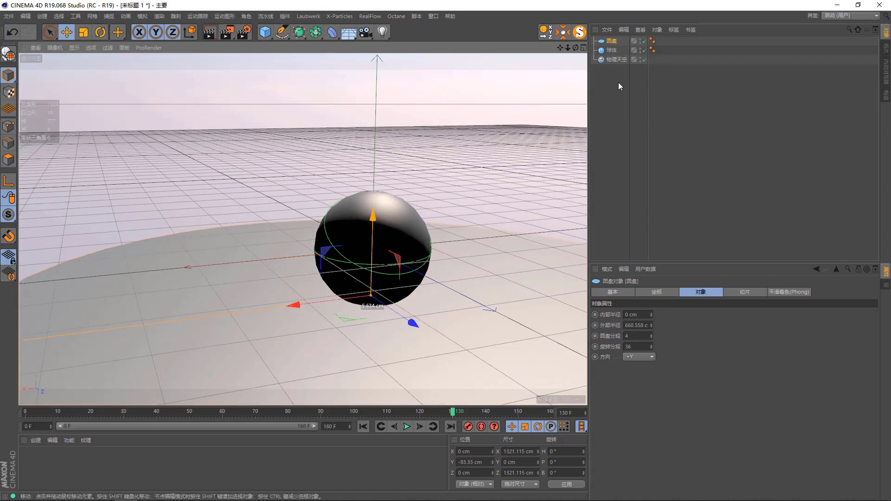
{"action": "left_click", "coordinate": [614, 60]}
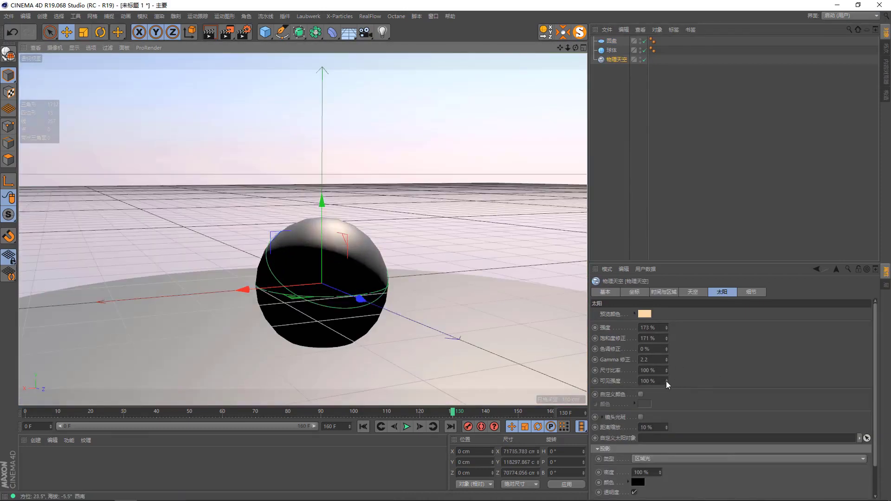
{"action": "left_click_drag", "start_coordinate": [666, 381], "coordinate": [666, 392]}
{"action": "mouse_move", "coordinate": [426, 235]}
{"action": "left_mouse_down", "text": "alt"}
{"action": "mouse_move", "coordinate": [438, 194]}
{"action": "mouse_move", "coordinate": [422, 295]}
{"action": "mouse_move", "coordinate": [420, 231]}
{"action": "mouse_move", "coordinate": [439, 141]}
{"action": "mouse_move", "coordinate": [411, 87]}
{"action": "left_mouse_up", "text": "alt"}
{"action": "left_click_drag", "start_coordinate": [667, 381], "coordinate": [667, 357]}
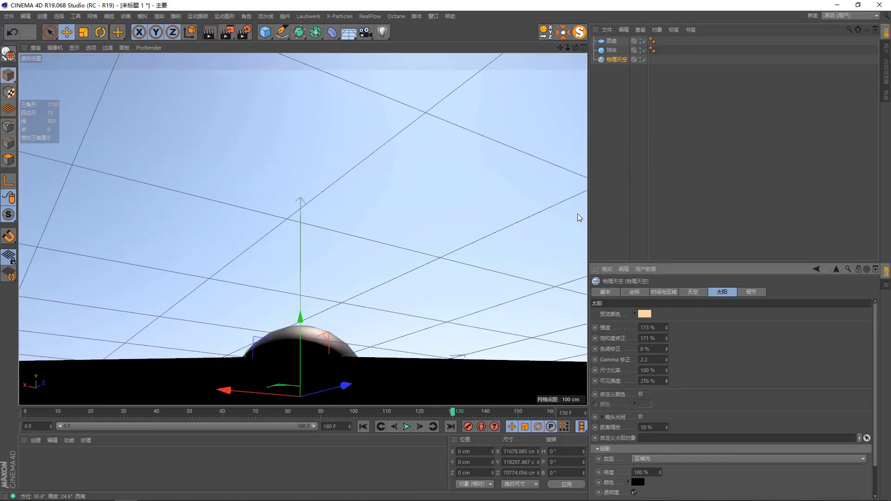
Delete the ground disc, set sun Visible Intensity to 405% and render the sky
{"action": "left_click", "coordinate": [615, 41]}
{"action": "key", "text": "Delete"}
{"action": "left_click", "coordinate": [616, 51]}
{"action": "mouse_move", "coordinate": [390, 260]}
{"action": "left_mouse_down", "text": "alt"}
{"action": "mouse_move", "coordinate": [381, 176]}
{"action": "mouse_move", "coordinate": [513, 104]}
{"action": "left_mouse_up", "text": "alt"}
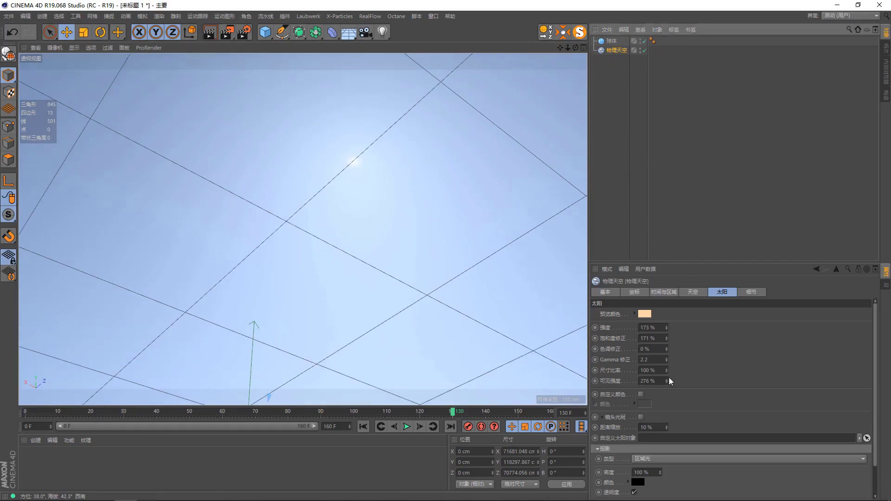
{"action": "left_click_drag", "start_coordinate": [667, 381], "coordinate": [666, 401]}
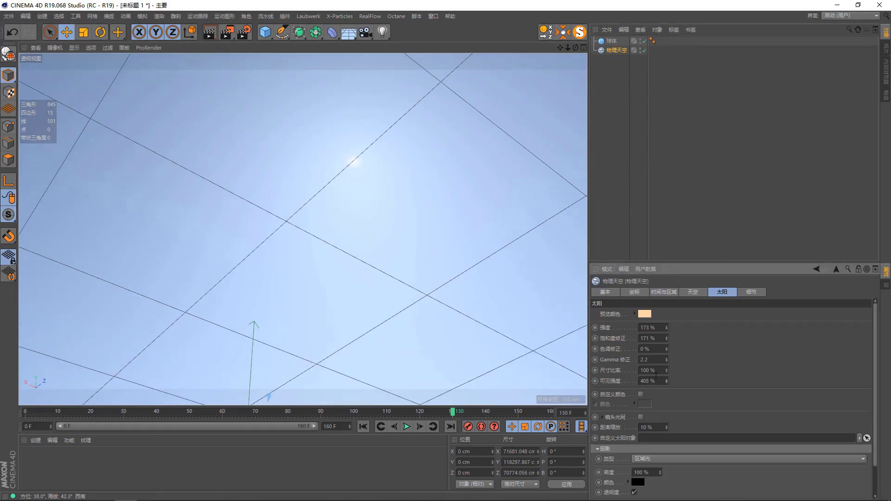
{"action": "left_click", "coordinate": [226, 32]}
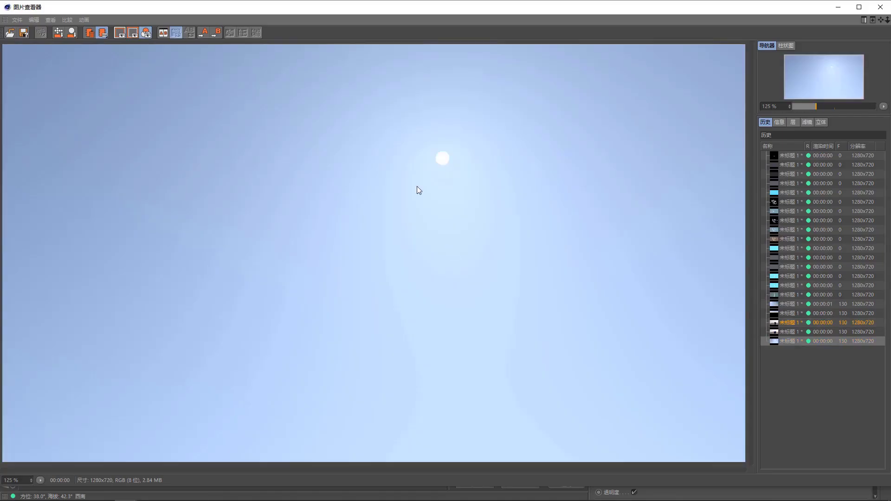
Close the render, return Visible Intensity to 100% and enable the sun's Lens Flare
{"action": "left_click", "coordinate": [880, 7]}
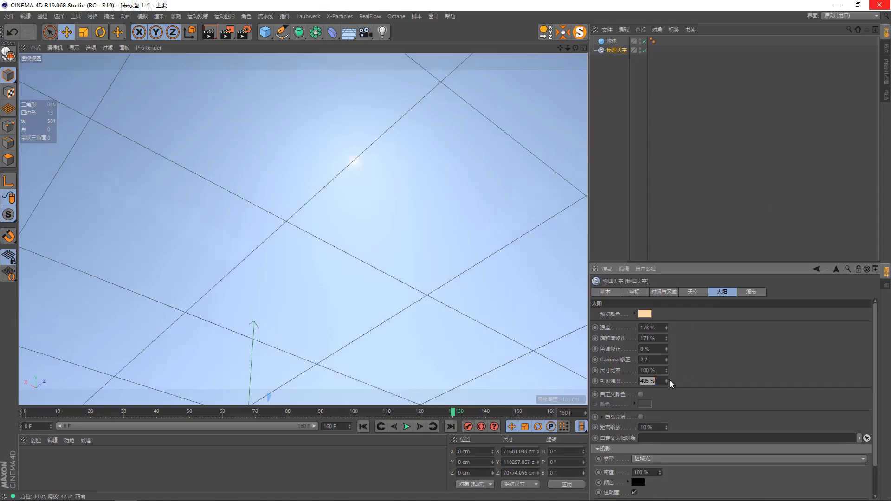
{"action": "type", "text": "100"}
{"action": "mouse_move", "coordinate": [404, 187]}
{"action": "left_mouse_down", "text": "alt"}
{"action": "mouse_move", "coordinate": [412, 164]}
{"action": "mouse_move", "coordinate": [402, 163]}
{"action": "mouse_move", "coordinate": [378, 269]}
{"action": "mouse_move", "coordinate": [403, 169]}
{"action": "mouse_move", "coordinate": [391, 277]}
{"action": "mouse_move", "coordinate": [399, 251]}
{"action": "mouse_move", "coordinate": [484, 158]}
{"action": "mouse_move", "coordinate": [455, 167]}
{"action": "left_mouse_up", "text": "alt"}
{"action": "left_click", "coordinate": [641, 417]}
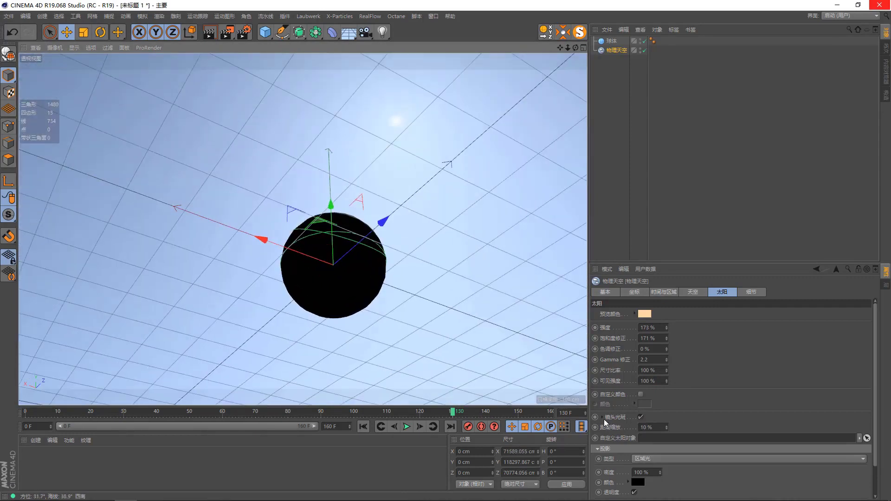
Expand the Lens Flare settings, set Glow Strength 16% and Flare Strength 15%, and render
{"action": "left_click", "coordinate": [603, 418]}
{"action": "scroll", "coordinate": [689, 400], "scroll_direction": "down", "scroll_amount": 1}
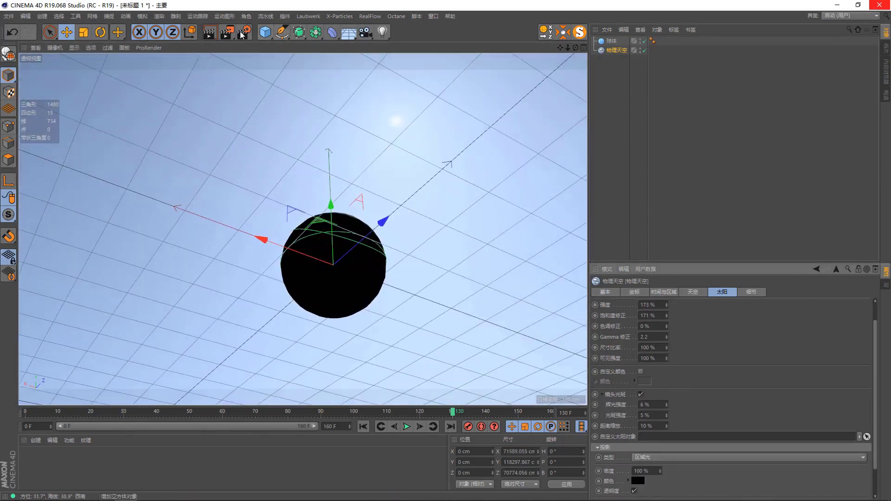
{"action": "key", "text": "shift+r"}
{"action": "scroll", "coordinate": [524, 129], "scroll_direction": "up", "scroll_amount": 3}
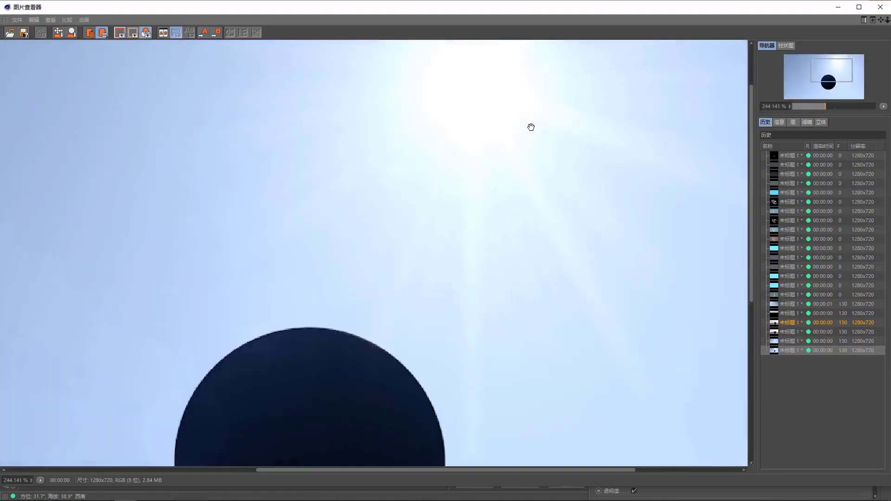
{"action": "scroll", "coordinate": [453, 169], "scroll_direction": "down", "scroll_amount": 3}
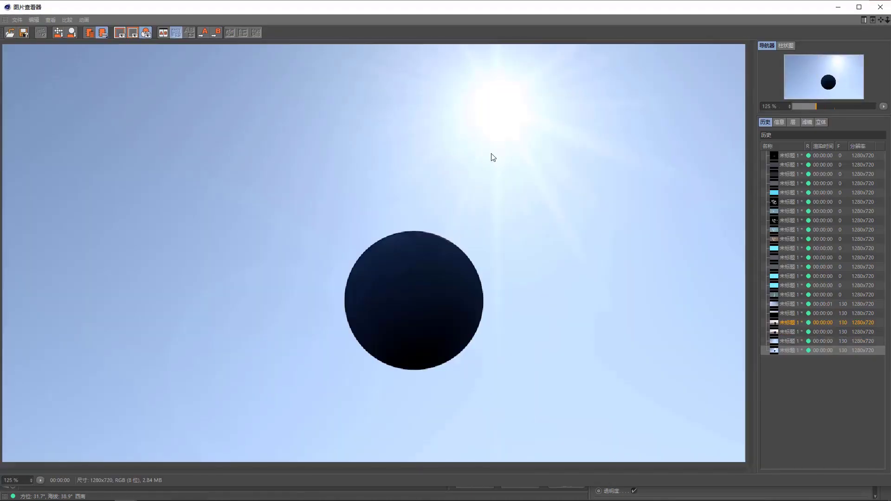
{"action": "left_click", "coordinate": [887, 6]}
{"action": "mouse_move", "coordinate": [418, 225]}
{"action": "left_mouse_down", "text": "alt"}
{"action": "mouse_move", "coordinate": [413, 179]}
{"action": "mouse_move", "coordinate": [408, 195]}
{"action": "left_mouse_up", "text": "alt"}
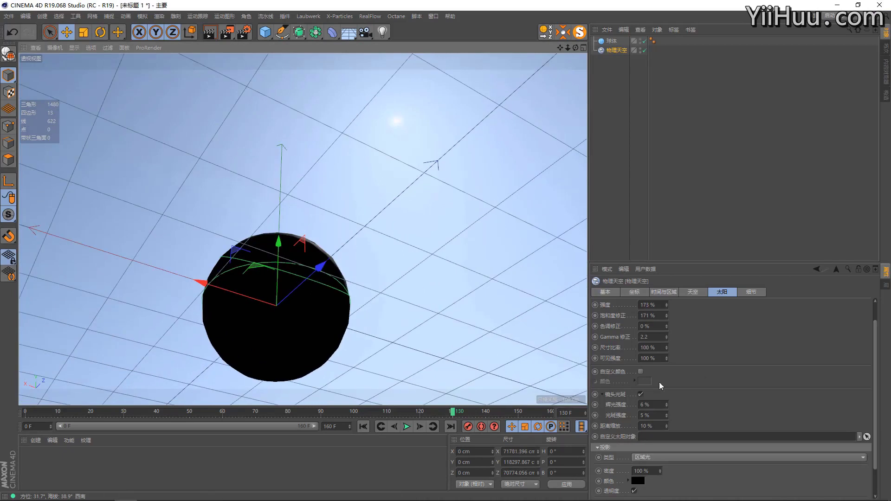
{"action": "left_click", "coordinate": [643, 404]}
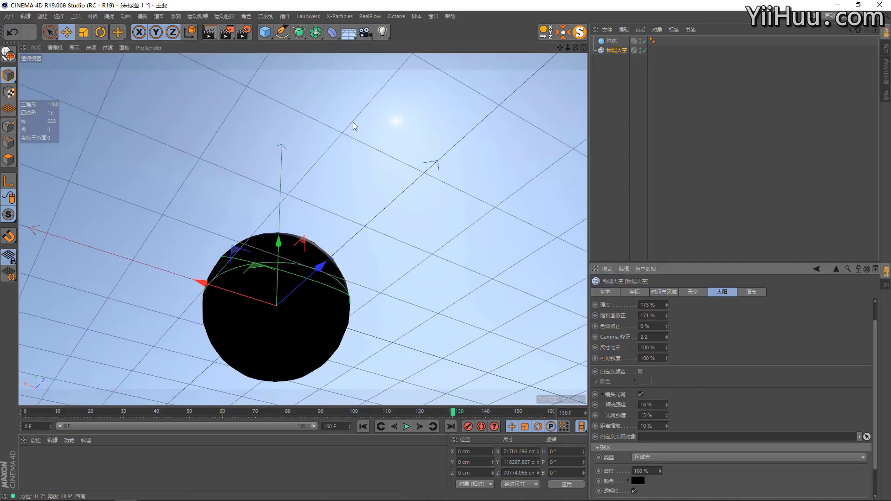
{"action": "left_click", "coordinate": [210, 32]}
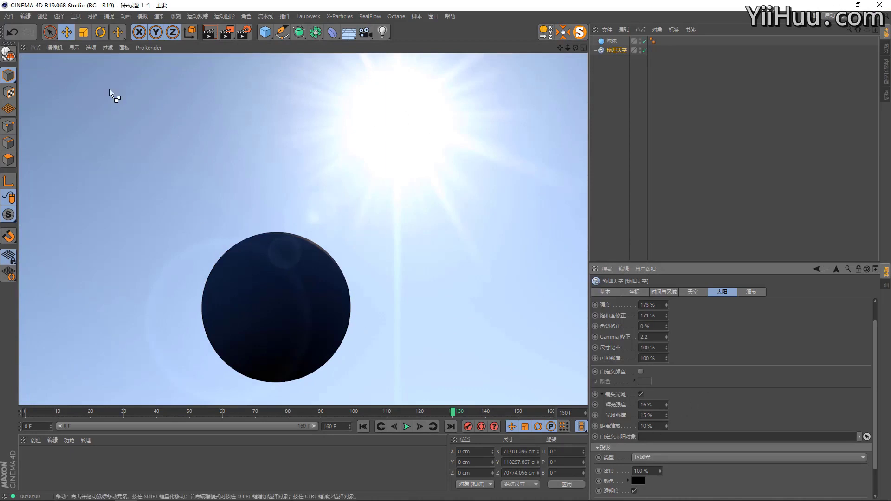
Annotate the render with red freehand lines around the sphere and sun glow
{"action": "key", "text": "ctrl+alt+a"}
{"action": "left_click_drag", "start_coordinate": [36, 45], "coordinate": [580, 435]}
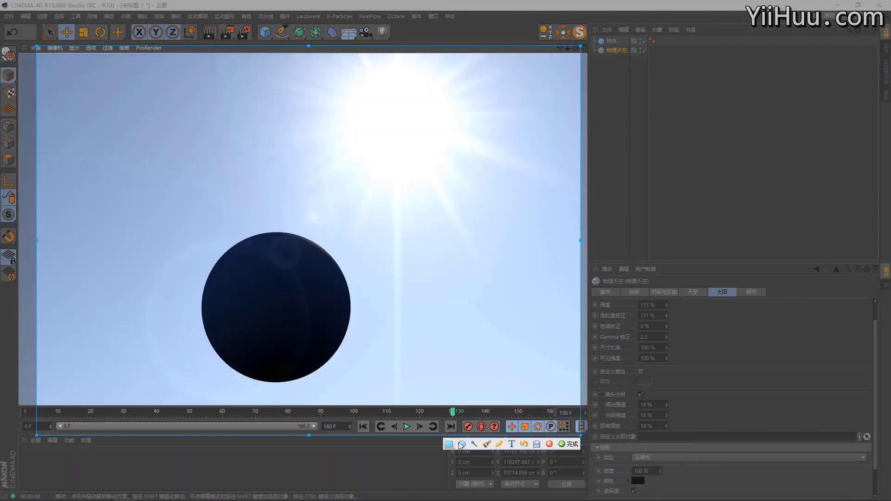
{"action": "left_click", "coordinate": [487, 444]}
{"action": "left_click_drag", "start_coordinate": [283, 216], "coordinate": [145, 347]}
{"action": "left_click_drag", "start_coordinate": [230, 341], "coordinate": [356, 234]}
{"action": "left_click_drag", "start_coordinate": [399, 308], "coordinate": [267, 387]}
{"action": "left_click_drag", "start_coordinate": [344, 126], "coordinate": [260, 206]}
{"action": "left_click_drag", "start_coordinate": [405, 128], "coordinate": [330, 231]}
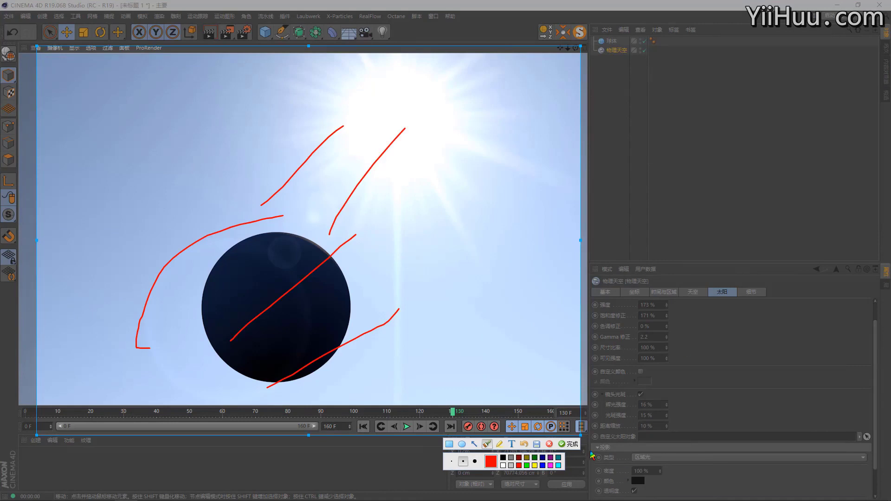
{"action": "left_click", "coordinate": [568, 444]}
{"action": "mouse_move", "coordinate": [447, 222]}
{"action": "left_mouse_down", "text": "alt"}
{"action": "mouse_move", "coordinate": [465, 219]}
{"action": "mouse_move", "coordinate": [432, 229]}
{"action": "mouse_move", "coordinate": [484, 128]}
{"action": "left_mouse_up", "text": "alt"}
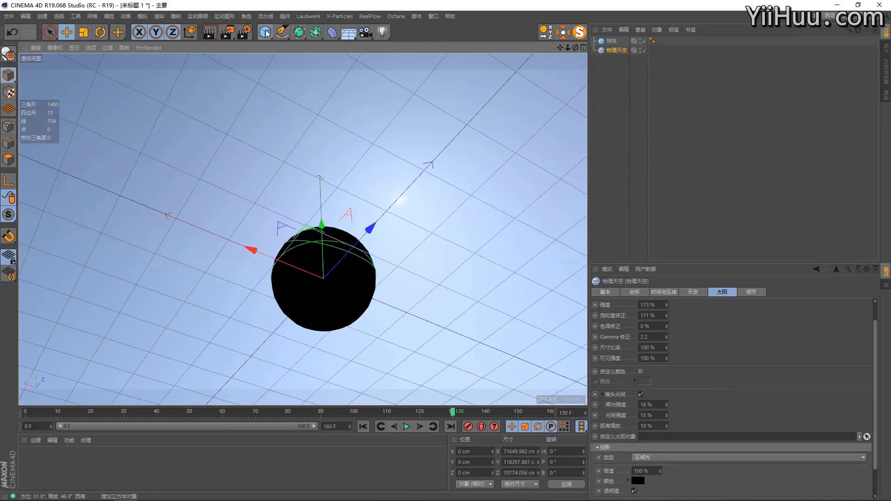
Add a capsule to the scene and shrink it to about a third
{"action": "left_click_drag", "start_coordinate": [265, 32], "coordinate": [331, 83]}
{"action": "left_click", "coordinate": [331, 82]}
{"action": "key", "text": "e"}
{"action": "mouse_move", "coordinate": [390, 148]}
{"action": "left_mouse_down"}
{"action": "mouse_move", "coordinate": [490, 113]}
{"action": "mouse_move", "coordinate": [265, 214]}
{"action": "left_mouse_up"}
{"action": "key", "text": "t"}
{"action": "key", "text": "e"}
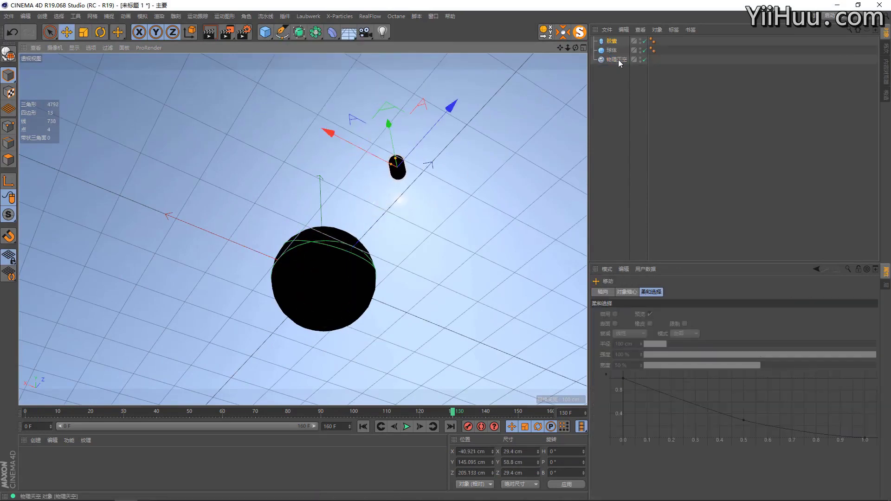
Link the capsule as the Physical Sky's Custom Sun Object and render the result
{"action": "left_click", "coordinate": [617, 60]}
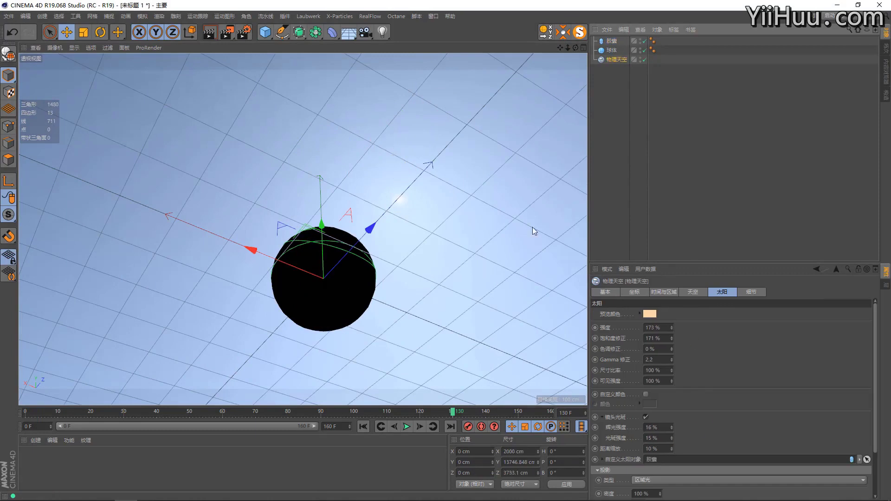
{"action": "scroll", "coordinate": [422, 194], "scroll_direction": "up", "scroll_amount": 2}
{"action": "left_click", "coordinate": [226, 32]}
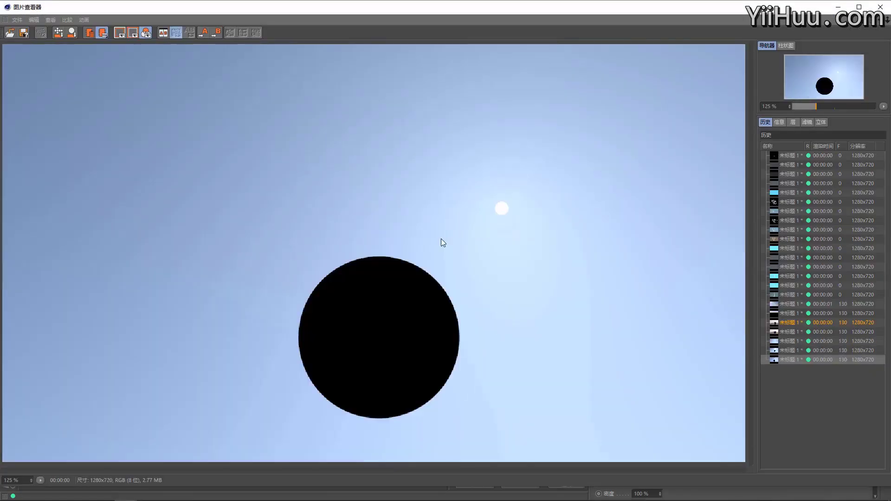
{"action": "left_click", "coordinate": [882, 8]}
{"action": "scroll", "coordinate": [431, 267], "scroll_direction": "down", "scroll_amount": 2}
{"action": "scroll", "coordinate": [769, 411], "scroll_direction": "down", "scroll_amount": 3}
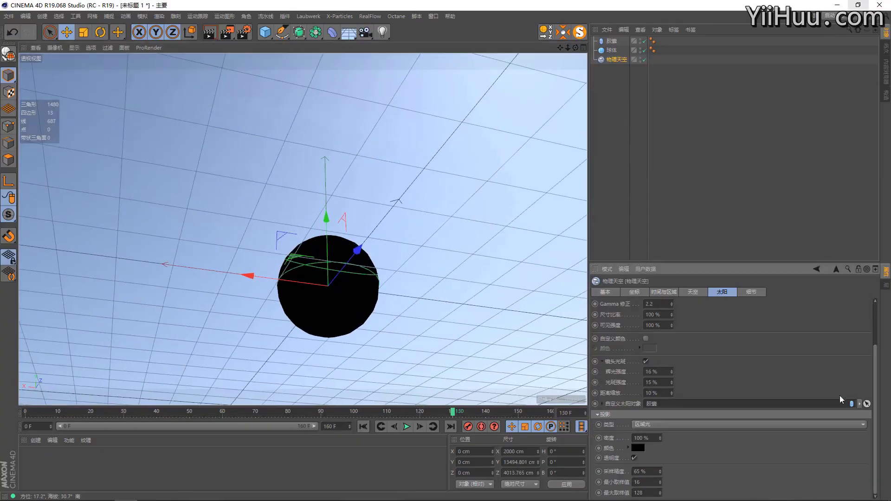
Clear the capsule from the Custom Sun Object field, leaving the link empty
{"action": "left_click", "coordinate": [860, 403]}
{"action": "left_click", "coordinate": [859, 415]}
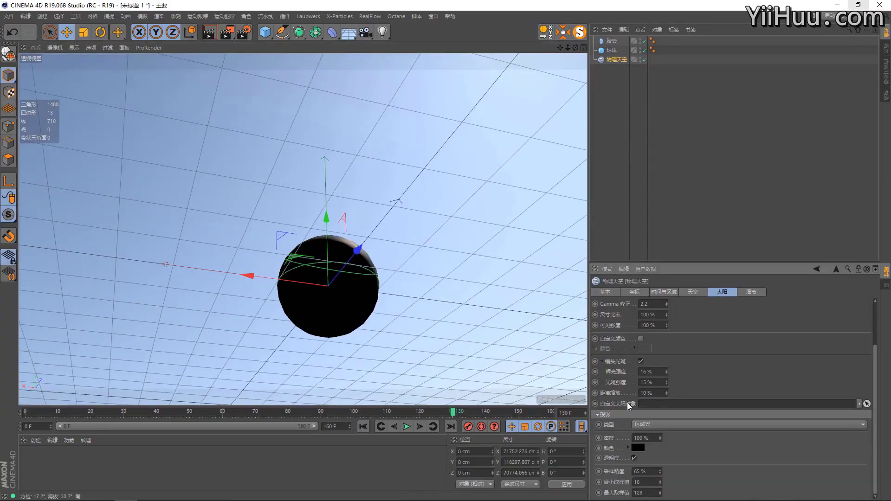
{"action": "mouse_move", "coordinate": [415, 215]}
{"action": "left_mouse_down", "text": "alt"}
{"action": "mouse_move", "coordinate": [457, 199]}
{"action": "mouse_move", "coordinate": [443, 196]}
{"action": "left_mouse_up", "text": "alt"}
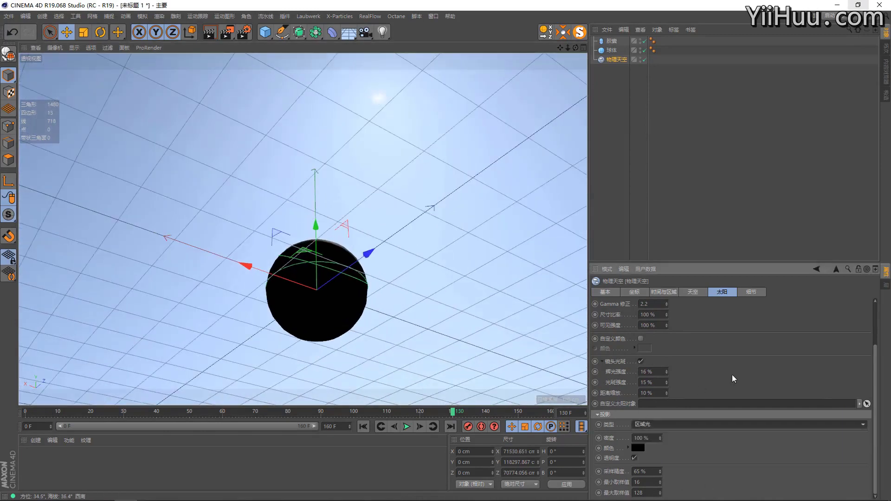
{"action": "left_click_drag", "start_coordinate": [362, 263], "coordinate": [358, 298], "text": "alt"}
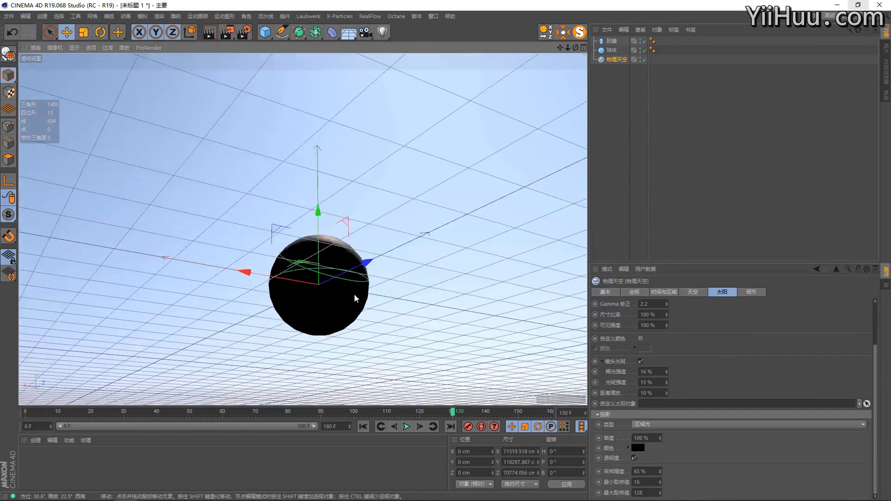
Keep the sun's Shadow Type set to Area
{"action": "left_click", "coordinate": [643, 427]}
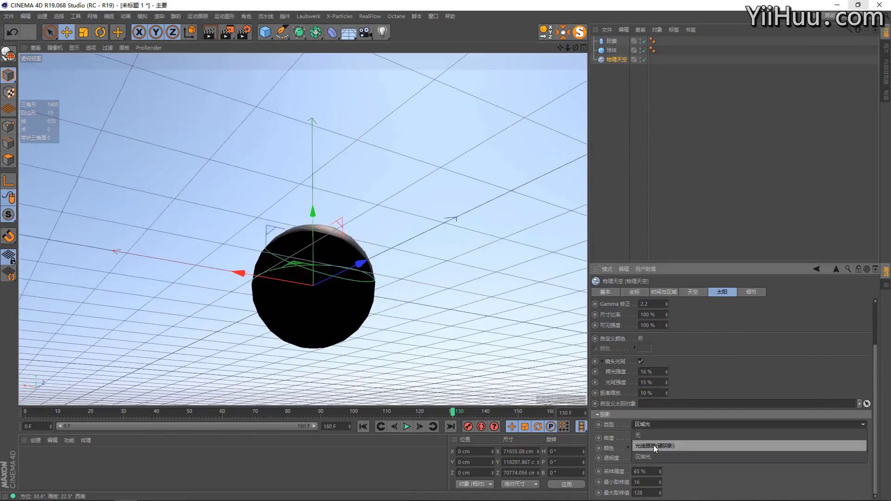
{"action": "left_click", "coordinate": [651, 456]}
{"action": "mouse_move", "coordinate": [395, 218]}
{"action": "left_mouse_down", "text": "alt"}
{"action": "mouse_move", "coordinate": [391, 240]}
{"action": "mouse_move", "coordinate": [414, 222]}
{"action": "left_mouse_up", "text": "alt"}
Add a disc, scale it to about 744.4 cm and lower it to roughly -92 cm
{"action": "left_click", "coordinate": [265, 32]}
{"action": "left_click", "coordinate": [298, 63]}
{"action": "key", "text": "t"}
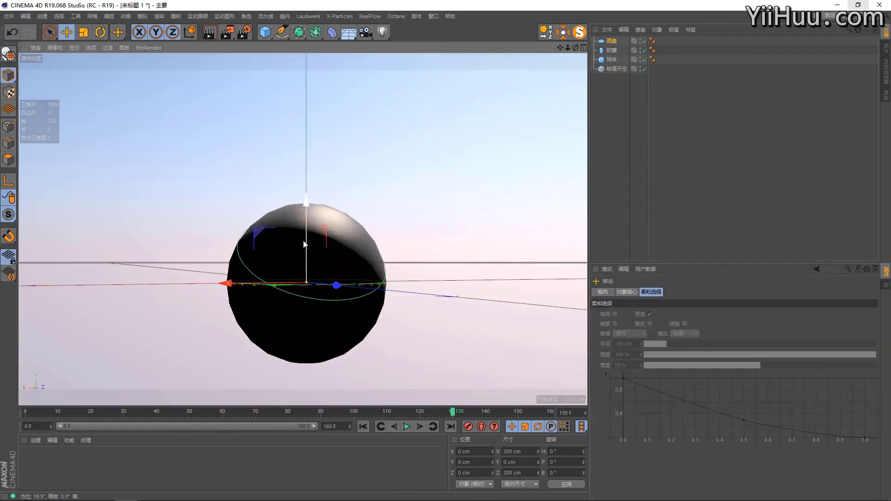
{"action": "left_click_drag", "start_coordinate": [321, 267], "coordinate": [371, 267]}
{"action": "key", "text": "e"}
{"action": "mouse_move", "coordinate": [311, 235]}
{"action": "left_mouse_down"}
{"action": "mouse_move", "coordinate": [313, 335]}
{"action": "mouse_move", "coordinate": [314, 299]}
{"action": "mouse_move", "coordinate": [316, 310]}
{"action": "mouse_move", "coordinate": [536, 178]}
{"action": "left_mouse_up"}
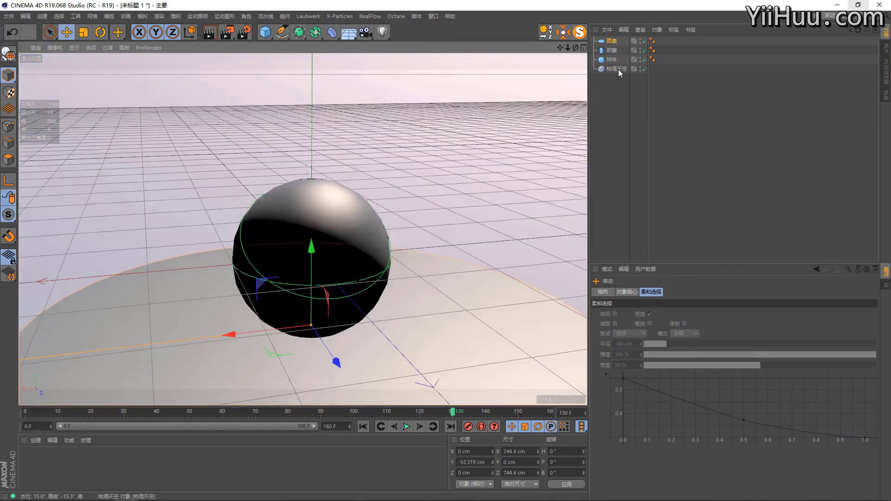
{"action": "left_click", "coordinate": [616, 68]}
{"action": "left_click_drag", "start_coordinate": [354, 314], "coordinate": [412, 242], "text": "alt"}
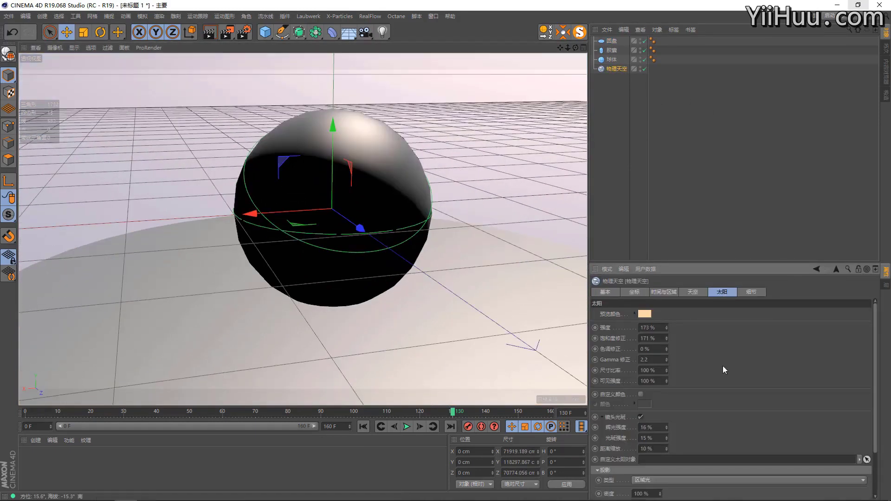
{"action": "scroll", "coordinate": [722, 365], "scroll_direction": "down", "scroll_amount": 3}
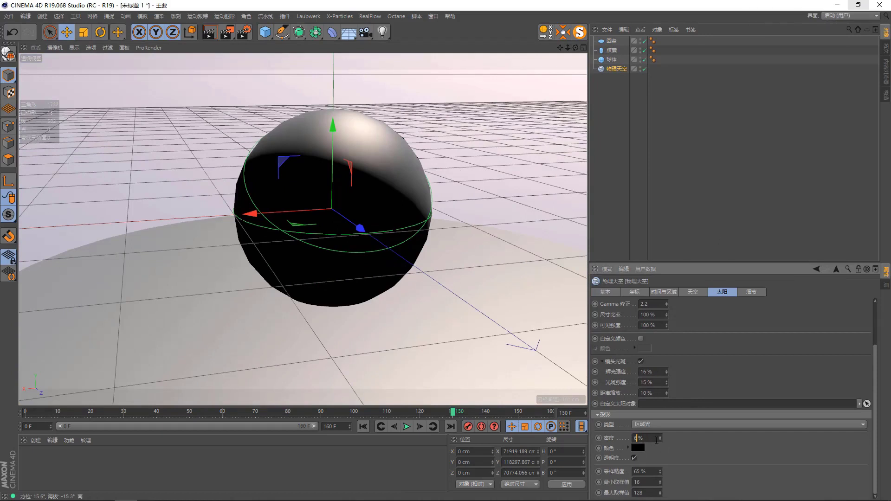
Test-render the shadow density change to 10 and compare it with the previous render
{"action": "key", "text": "shift+r"}
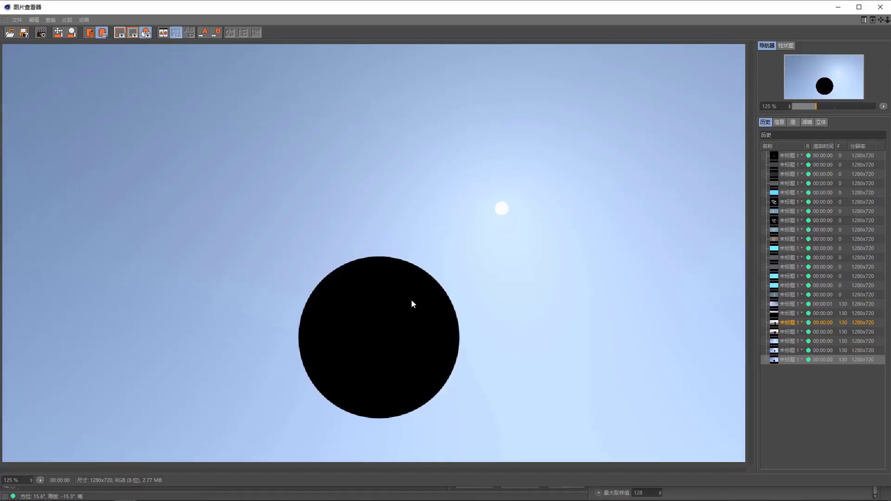
{"action": "left_click", "coordinate": [878, 8]}
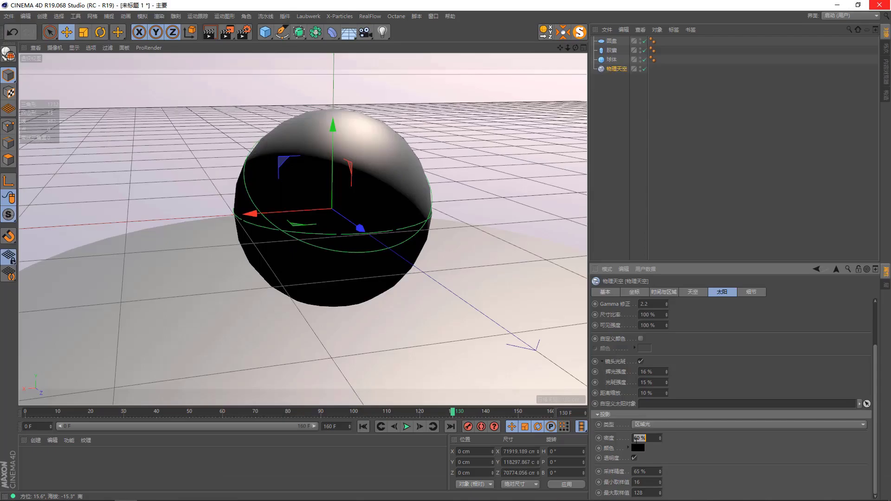
{"action": "type", "text": "10"}
{"action": "key", "text": "shift+r"}
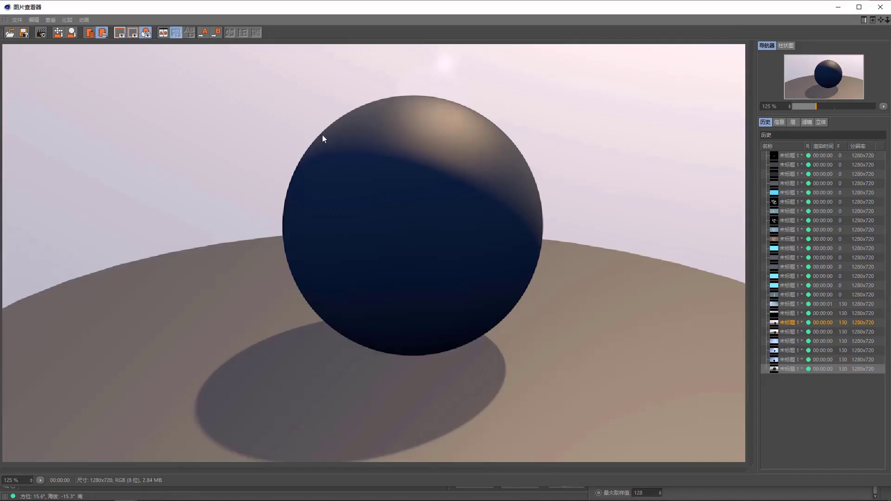
{"action": "left_click", "coordinate": [781, 369]}
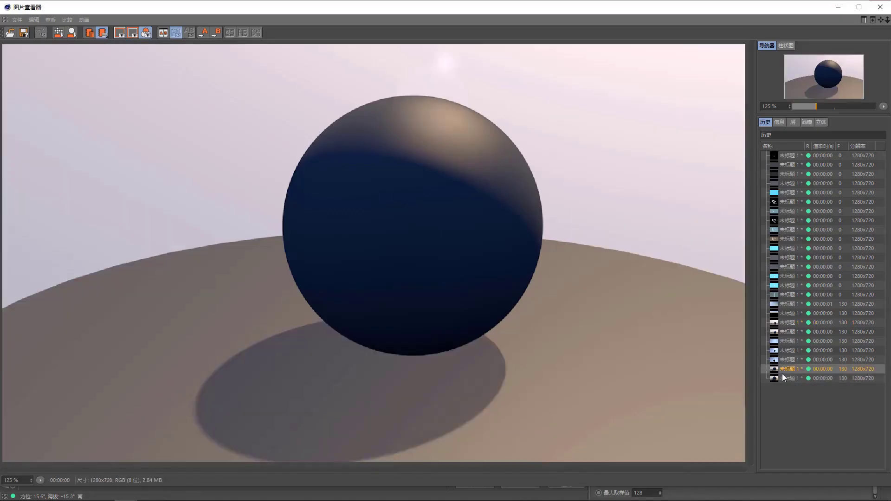
{"action": "left_click", "coordinate": [782, 377]}
{"action": "left_click", "coordinate": [874, 9]}
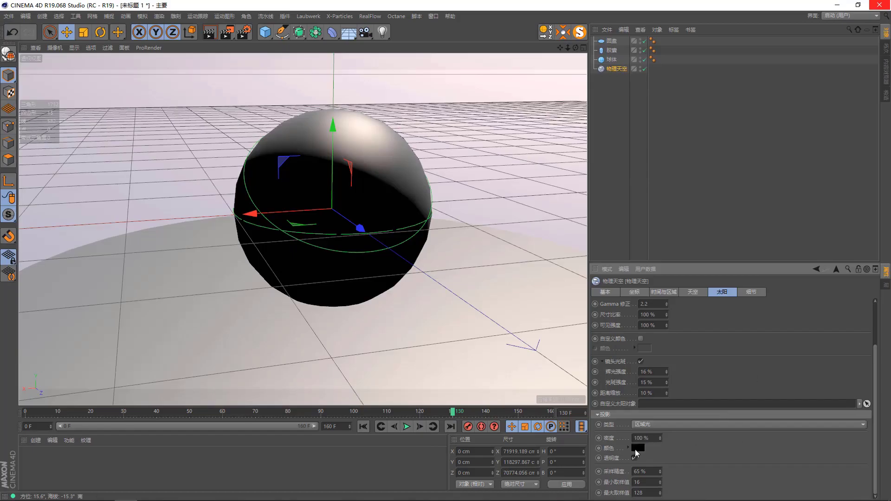
Set the sun's shadow colour to deep blue and render the result
{"action": "left_click", "coordinate": [637, 449]}
{"action": "left_click", "coordinate": [662, 464]}
{"action": "left_click", "coordinate": [696, 454]}
{"action": "left_click", "coordinate": [669, 443]}
{"action": "left_click", "coordinate": [623, 480]}
{"action": "left_click", "coordinate": [226, 31]}
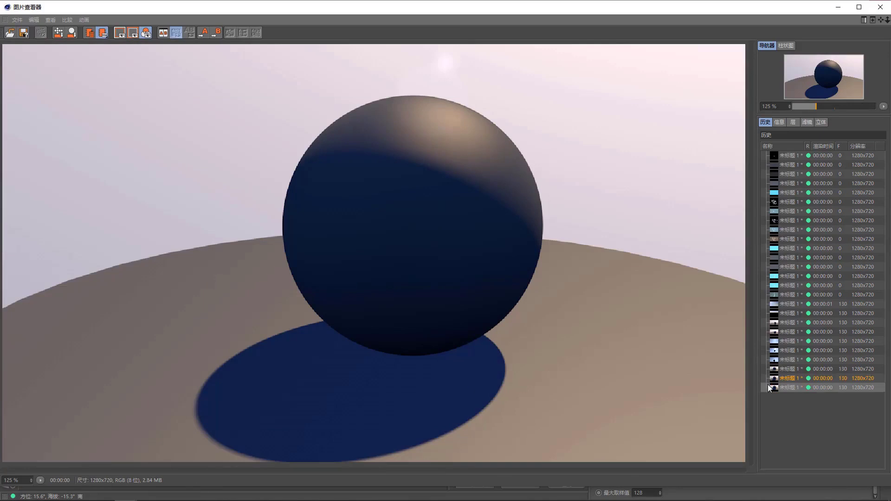
{"action": "left_click", "coordinate": [884, 7]}
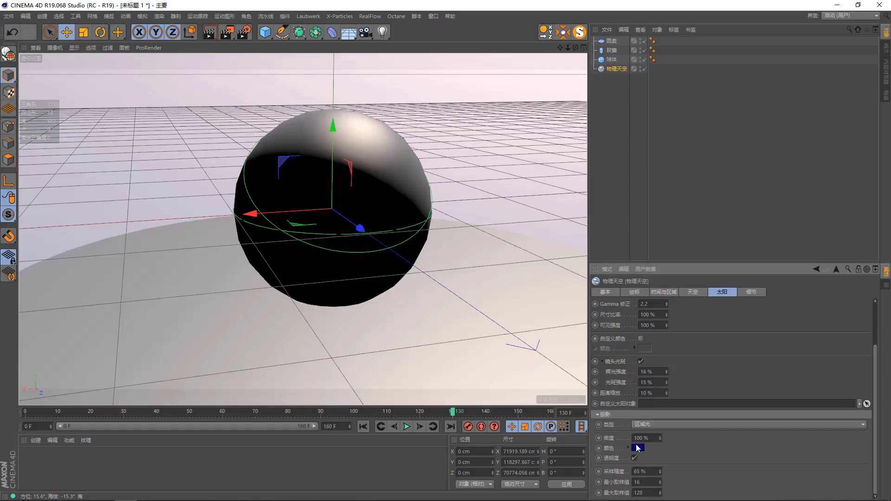
Lighten the blue shadow colour and test-render the sphere's shadow several times
{"action": "left_click", "coordinate": [636, 450]}
{"action": "left_click", "coordinate": [675, 466]}
{"action": "left_click", "coordinate": [659, 445]}
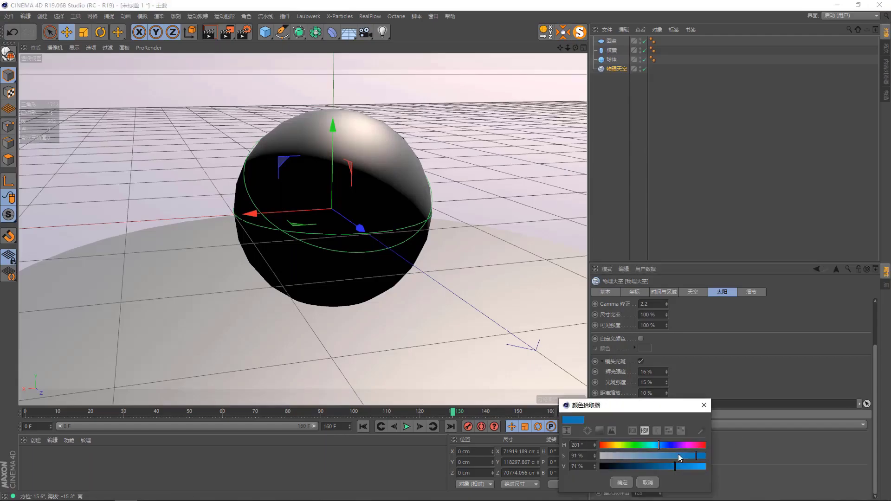
{"action": "left_click", "coordinate": [623, 480]}
{"action": "left_click", "coordinate": [227, 32]}
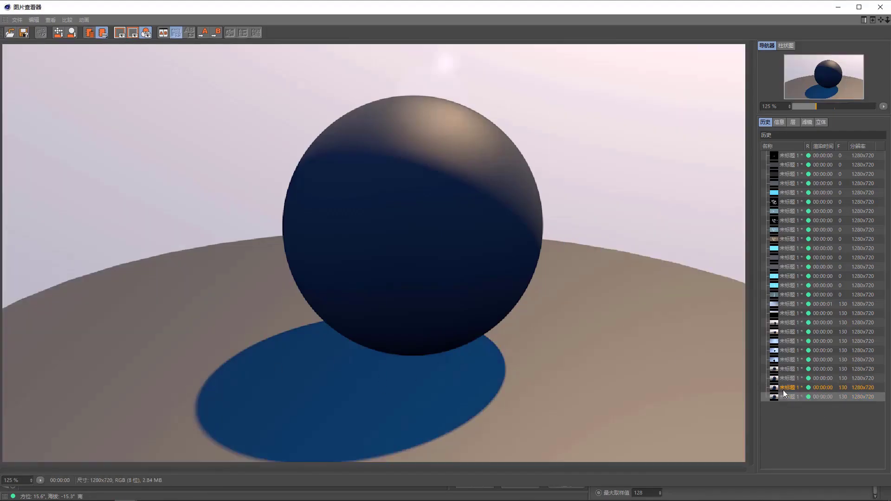
{"action": "left_click", "coordinate": [880, 7]}
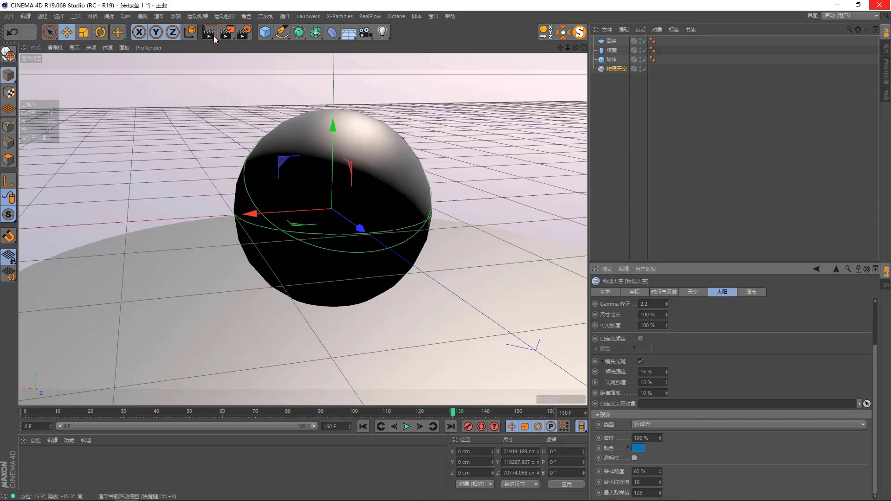
{"action": "left_click", "coordinate": [227, 33]}
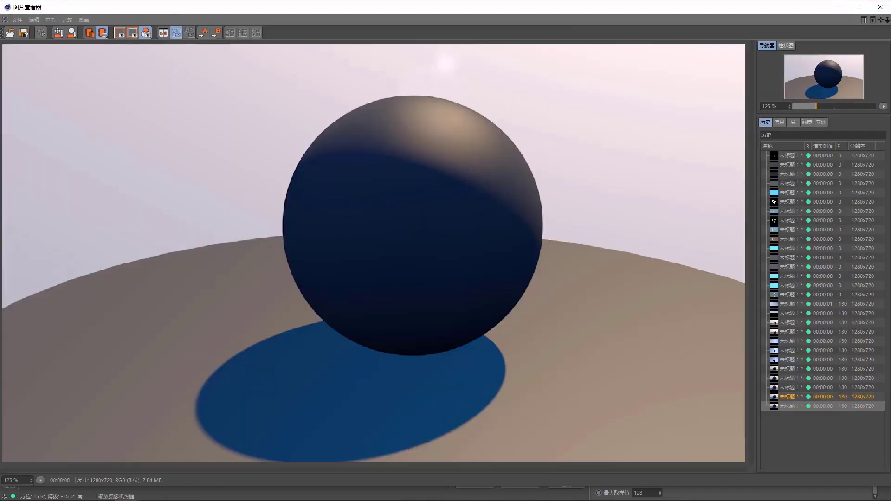
{"action": "left_click", "coordinate": [880, 7]}
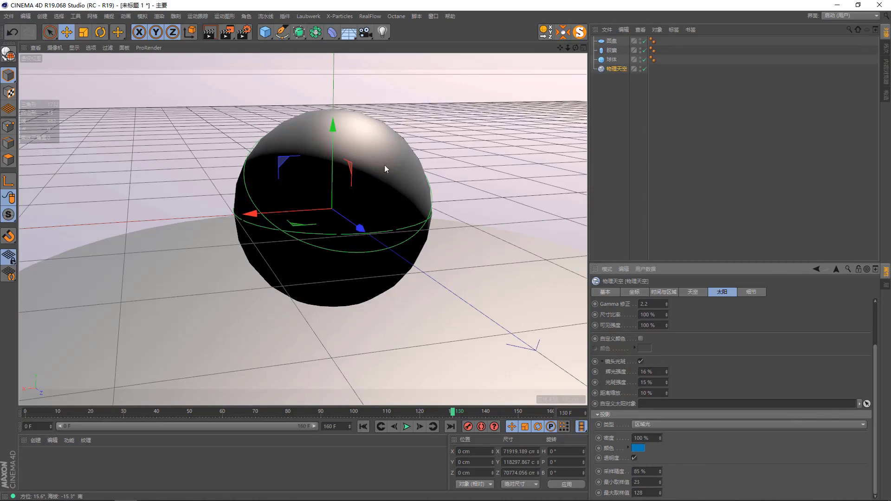
{"action": "left_click", "coordinate": [227, 33]}
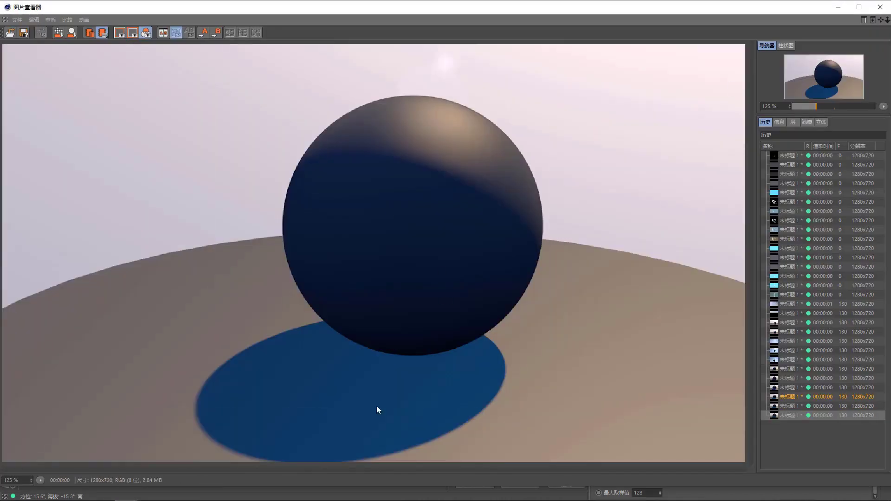
{"action": "left_click", "coordinate": [880, 7]}
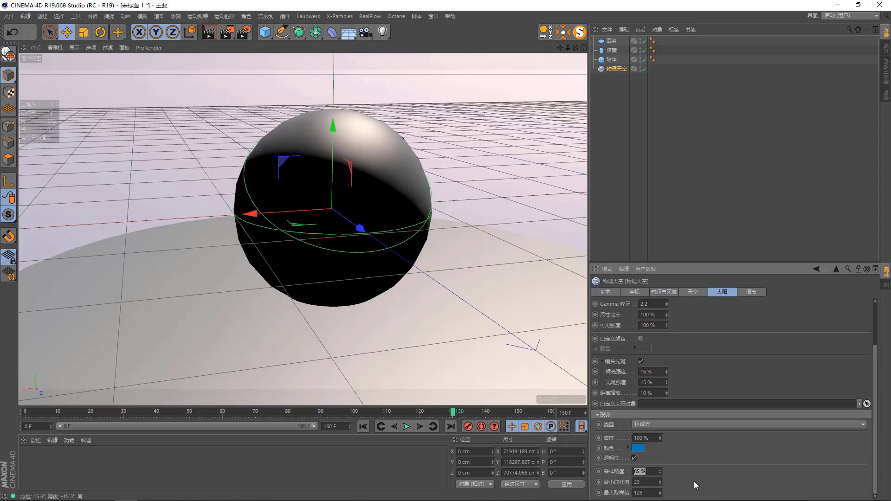
Set shadow sampling accuracy to 85% and minimum shadow samples to 23
{"action": "key", "text": "Tab"}
{"action": "left_click", "coordinate": [625, 485]}
{"action": "scroll", "coordinate": [768, 447], "scroll_direction": "up", "scroll_amount": 1}
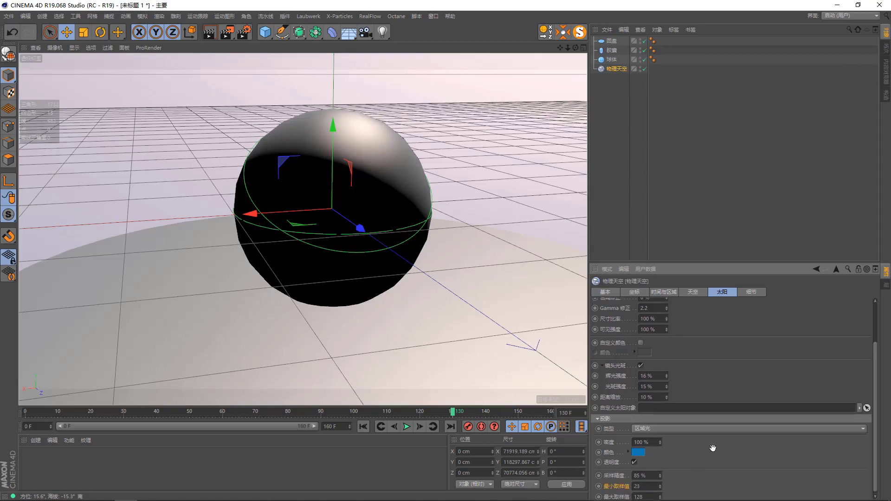
{"action": "scroll", "coordinate": [748, 365], "scroll_direction": "up", "scroll_amount": 2}
{"action": "scroll", "coordinate": [749, 307], "scroll_direction": "up", "scroll_amount": 1}
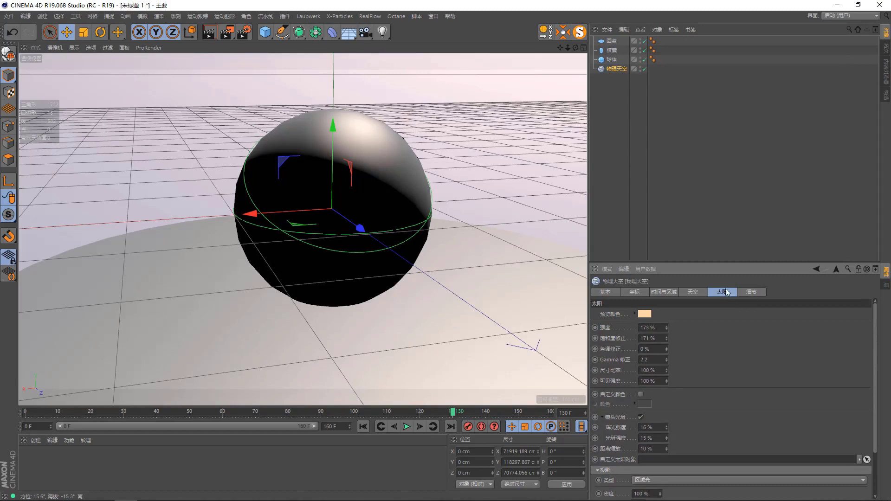
Zoom toward the sphere while browsing the Physical Sky's Sky, Sun and Time and Location settings
{"action": "scroll", "coordinate": [403, 200], "scroll_direction": "up", "scroll_amount": 2}
{"action": "left_click_drag", "start_coordinate": [402, 201], "coordinate": [413, 191], "text": "alt"}
{"action": "scroll", "coordinate": [413, 190], "scroll_direction": "up", "scroll_amount": 3}
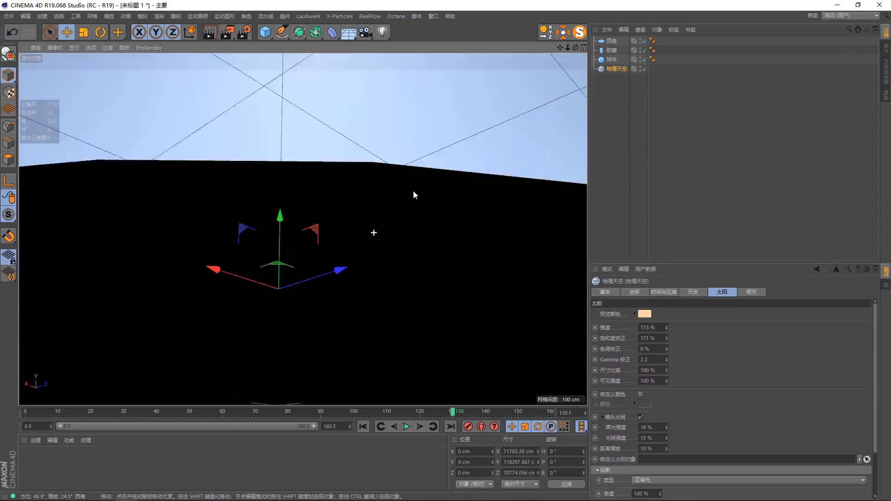
{"action": "scroll", "coordinate": [414, 194], "scroll_direction": "down", "scroll_amount": 3}
{"action": "left_click", "coordinate": [693, 292]}
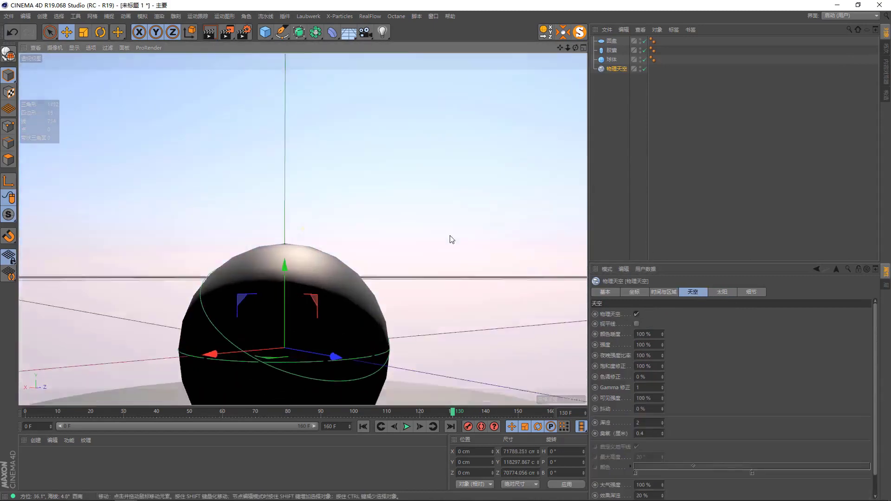
{"action": "left_click", "coordinate": [720, 292]}
{"action": "left_click_drag", "start_coordinate": [431, 205], "coordinate": [422, 213], "text": "alt"}
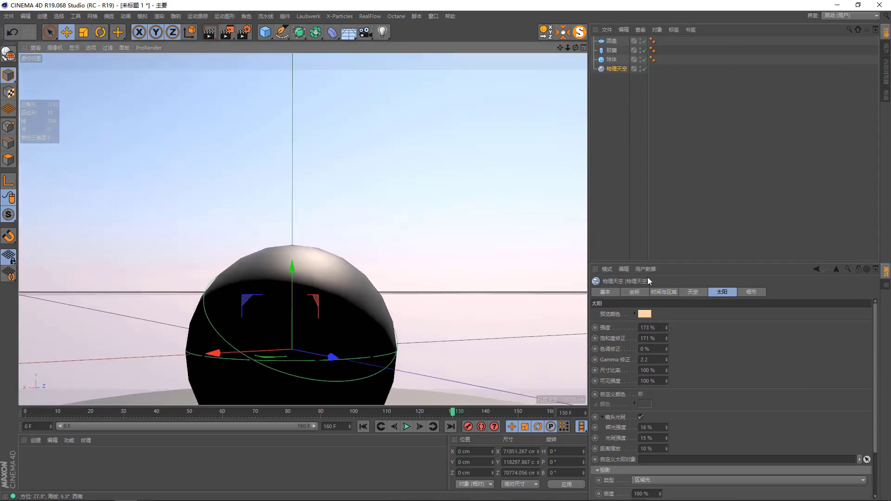
{"action": "left_click", "coordinate": [669, 293]}
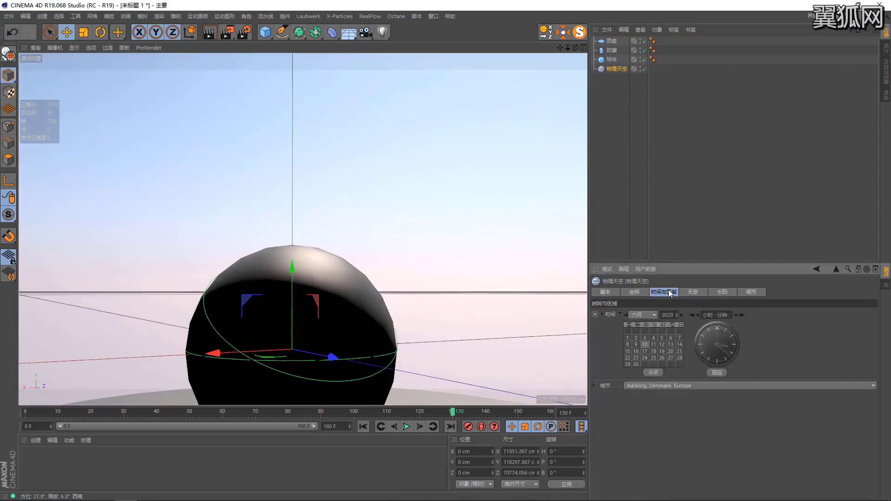
Inspect the moon and star groups in Details, ending on the Time and Location settings
{"action": "left_click", "coordinate": [750, 291]}
{"action": "scroll", "coordinate": [395, 269], "scroll_direction": "down", "scroll_amount": 2}
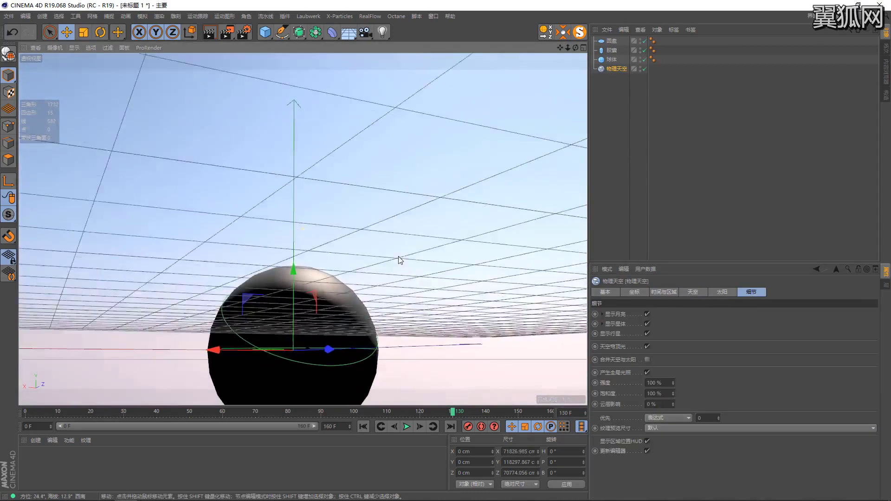
{"action": "left_click_drag", "start_coordinate": [399, 260], "coordinate": [411, 264], "text": "alt"}
{"action": "left_click", "coordinate": [603, 314]}
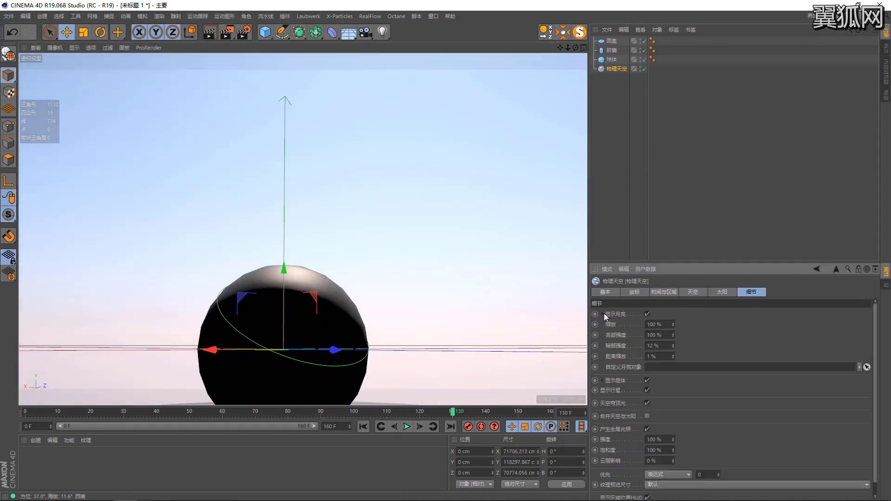
{"action": "left_click", "coordinate": [603, 314]}
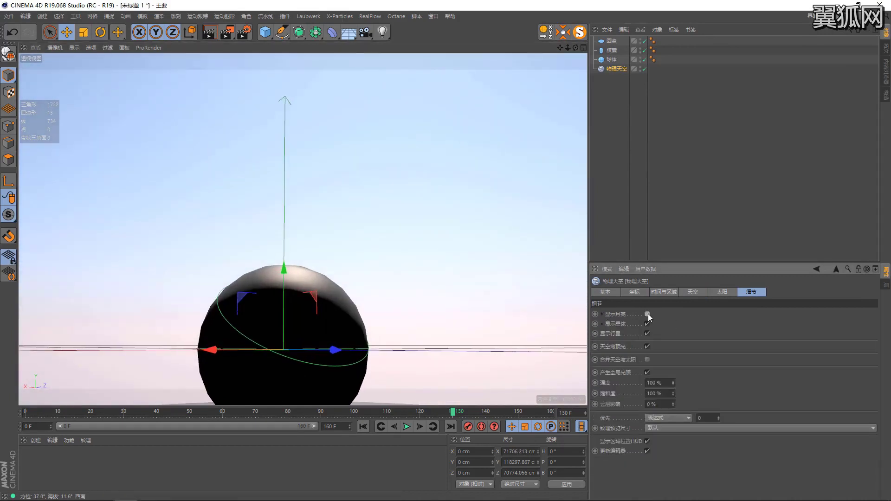
{"action": "left_click_drag", "start_coordinate": [412, 236], "coordinate": [430, 249], "text": "alt"}
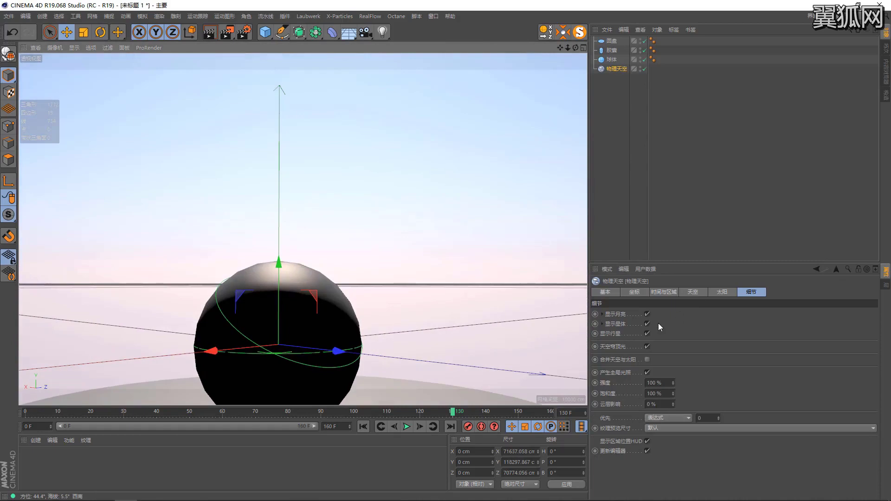
{"action": "left_click", "coordinate": [617, 333]}
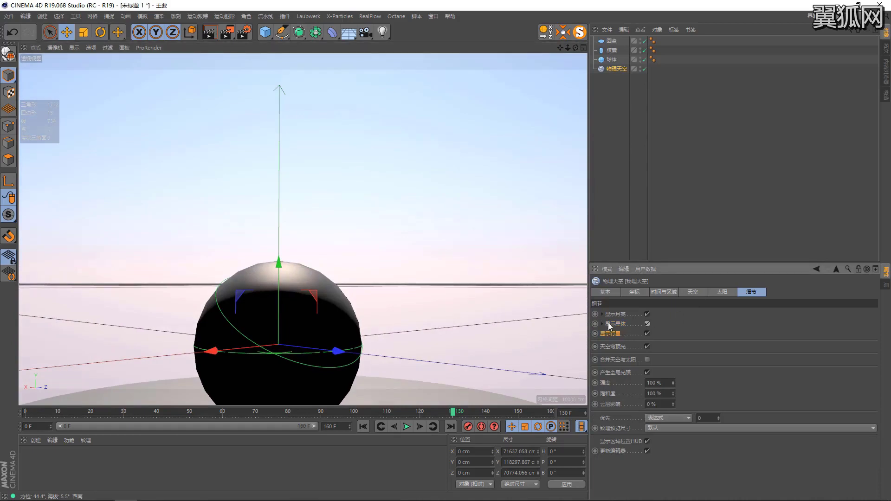
{"action": "left_click", "coordinate": [602, 323]}
{"action": "left_click", "coordinate": [675, 291]}
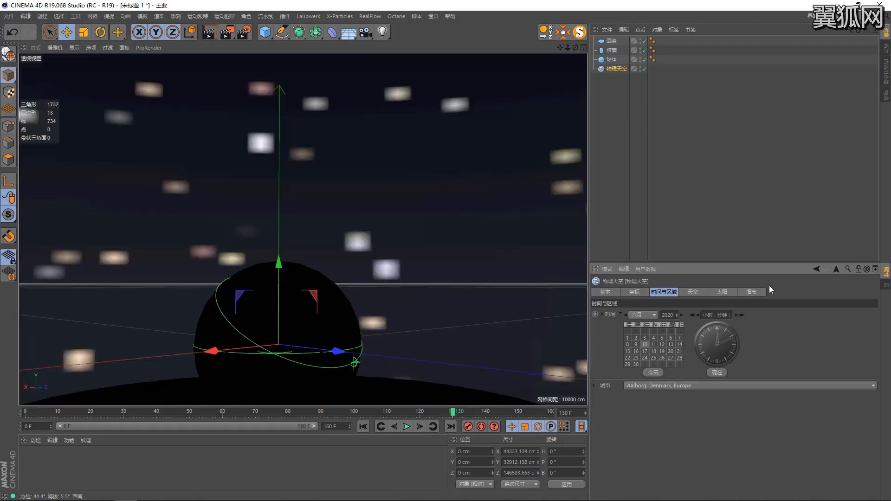
Toggle Show Stars off and on, rendering the night sky with and without stars
{"action": "left_click", "coordinate": [752, 292]}
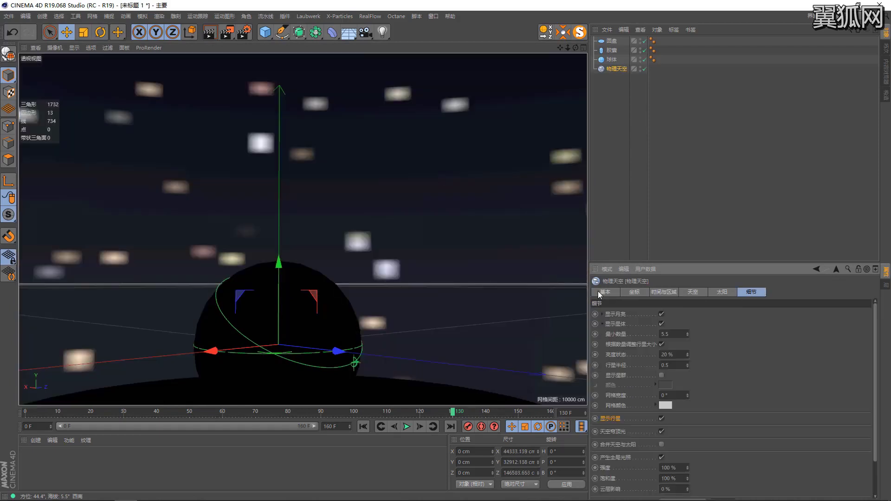
{"action": "left_click", "coordinate": [661, 324]}
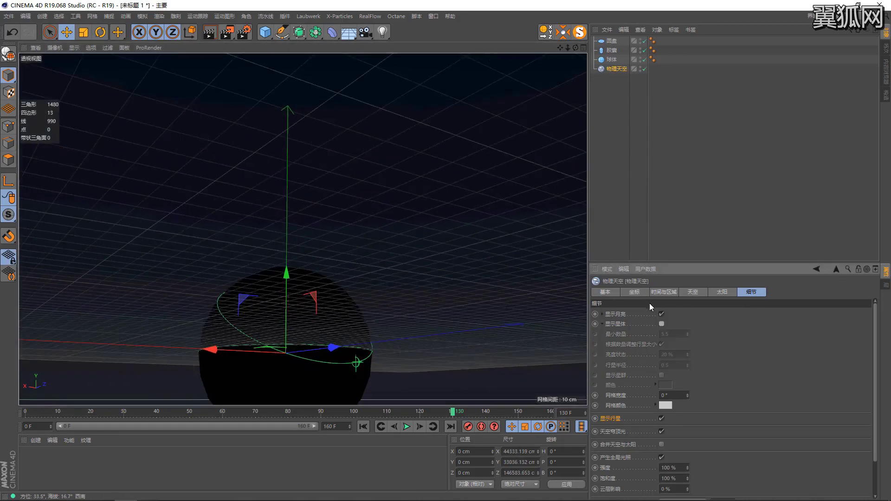
{"action": "left_click", "coordinate": [662, 324]}
{"action": "left_click", "coordinate": [228, 34]}
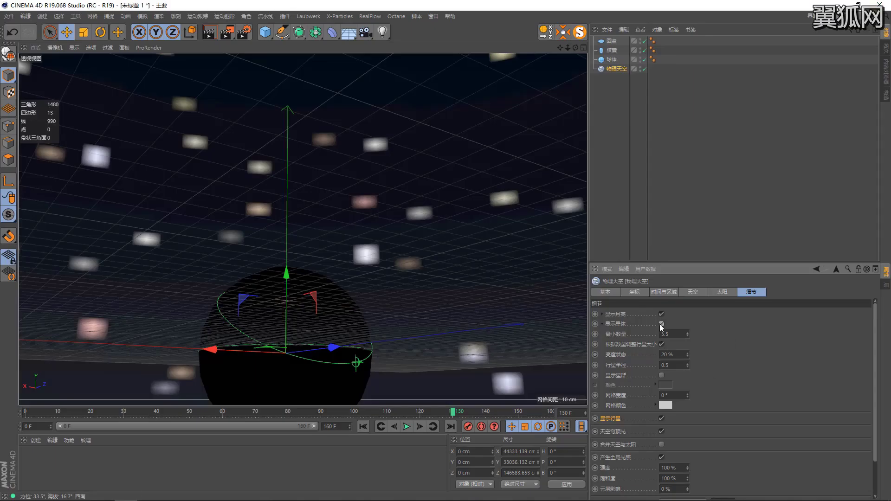
{"action": "left_click", "coordinate": [661, 324]}
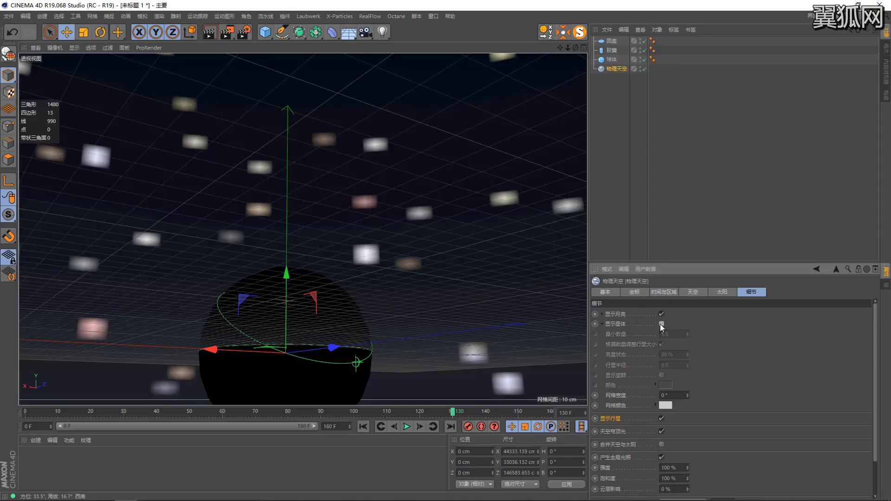
{"action": "left_click", "coordinate": [228, 38]}
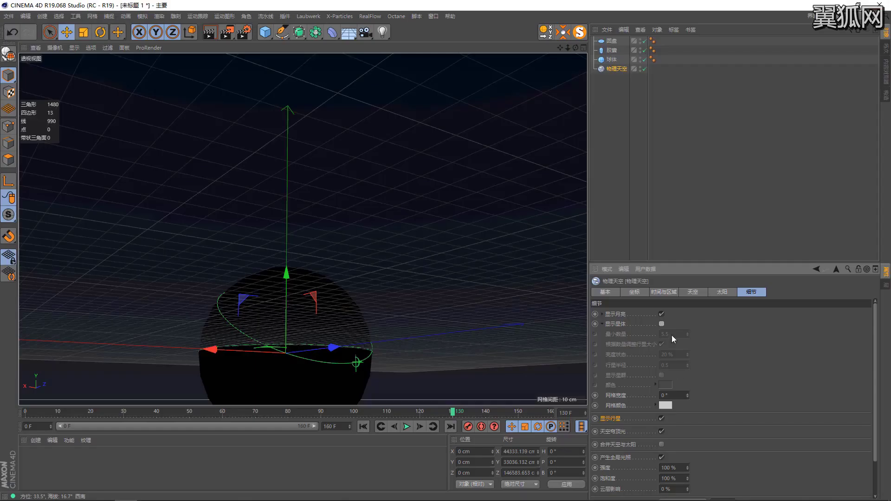
{"action": "left_click", "coordinate": [661, 324]}
Delete the disc under the sphere and reselect the physical sky
{"action": "mouse_move", "coordinate": [394, 194]}
{"action": "left_mouse_down", "text": "alt"}
{"action": "mouse_move", "coordinate": [344, 152]}
{"action": "mouse_move", "coordinate": [310, 165]}
{"action": "mouse_move", "coordinate": [262, 288]}
{"action": "left_mouse_up", "text": "alt"}
{"action": "left_click", "coordinate": [262, 289]}
{"action": "key", "text": "Delete"}
{"action": "left_click", "coordinate": [333, 246]}
{"action": "mouse_move", "coordinate": [344, 303]}
{"action": "left_mouse_down", "text": "alt"}
{"action": "mouse_move", "coordinate": [402, 235]}
{"action": "mouse_move", "coordinate": [315, 167]}
{"action": "mouse_move", "coordinate": [217, 153]}
{"action": "mouse_move", "coordinate": [185, 242]}
{"action": "mouse_move", "coordinate": [230, 265]}
{"action": "mouse_move", "coordinate": [281, 311]}
{"action": "mouse_move", "coordinate": [502, 214]}
{"action": "mouse_move", "coordinate": [587, 231]}
{"action": "mouse_move", "coordinate": [511, 195]}
{"action": "mouse_move", "coordinate": [441, 232]}
{"action": "mouse_move", "coordinate": [371, 209]}
{"action": "mouse_move", "coordinate": [324, 255]}
{"action": "mouse_move", "coordinate": [334, 246]}
{"action": "mouse_move", "coordinate": [367, 255]}
{"action": "mouse_move", "coordinate": [234, 250]}
{"action": "mouse_move", "coordinate": [260, 251]}
{"action": "left_mouse_up", "text": "alt"}
{"action": "mouse_move", "coordinate": [320, 157]}
{"action": "left_mouse_down", "text": "alt"}
{"action": "mouse_move", "coordinate": [362, 164]}
{"action": "mouse_move", "coordinate": [324, 160]}
{"action": "left_mouse_up", "text": "alt"}
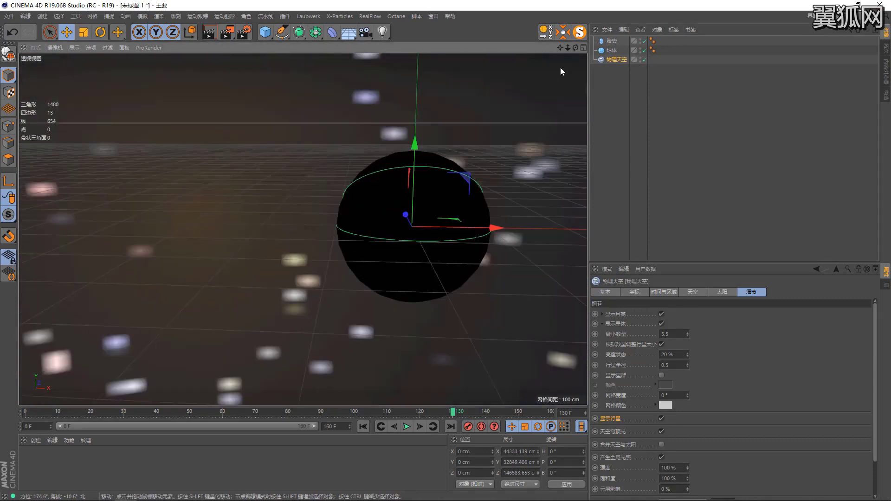
{"action": "left_click", "coordinate": [662, 315]}
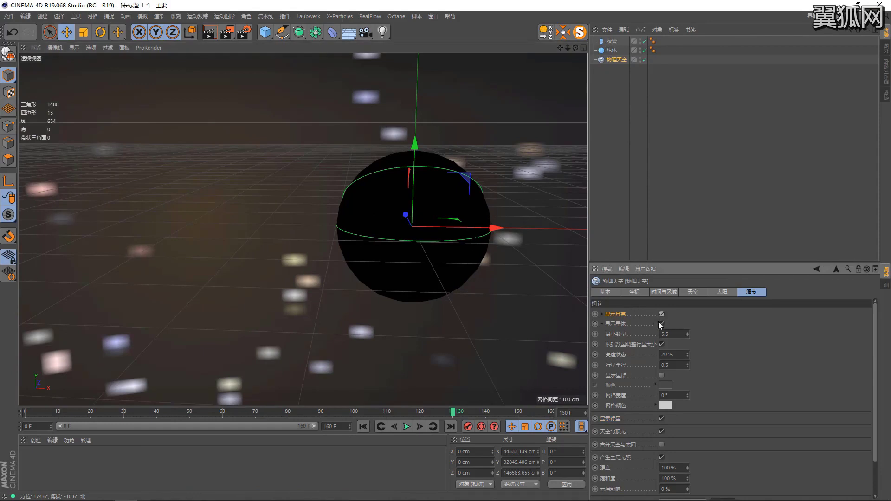
{"action": "type", "text": "1"}
{"action": "key", "text": "Return"}
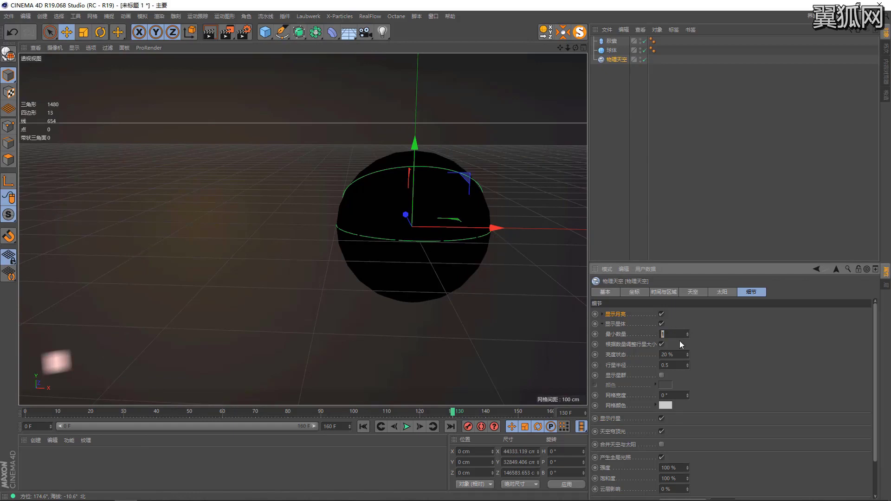
{"action": "left_click_drag", "start_coordinate": [358, 246], "coordinate": [341, 249], "text": "alt"}
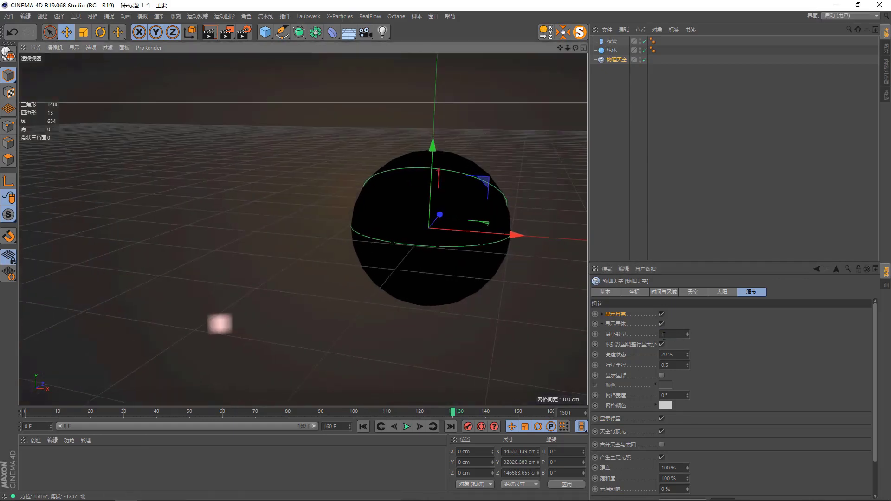
{"action": "left_click_drag", "start_coordinate": [510, 292], "coordinate": [546, 297], "text": "alt"}
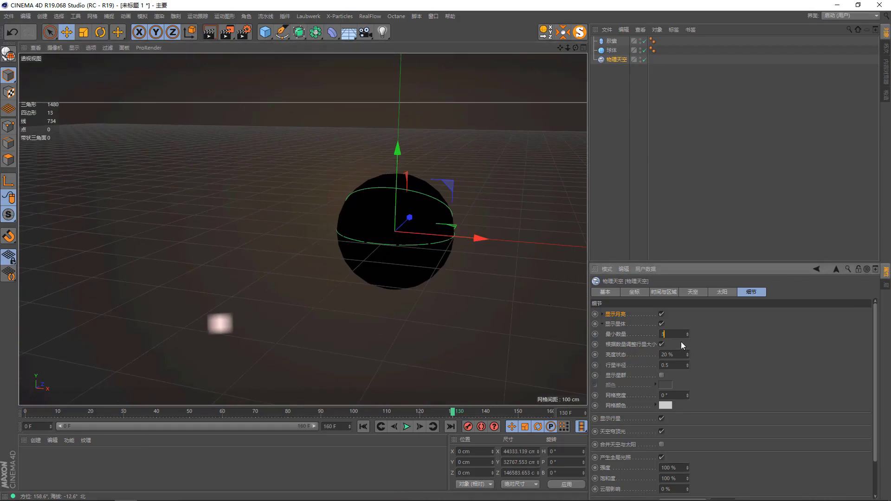
{"action": "type", "text": "3"}
{"action": "type", "text": "10.5"}
{"action": "key", "text": "Return"}
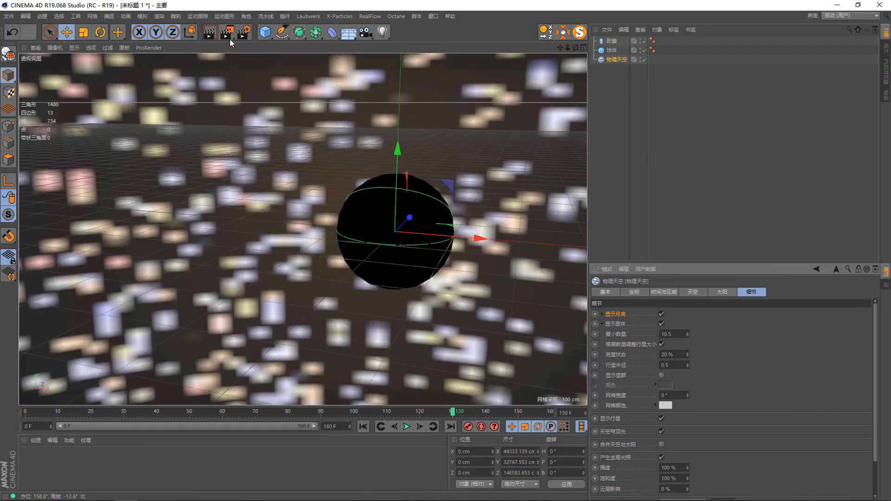
{"action": "left_click", "coordinate": [227, 32]}
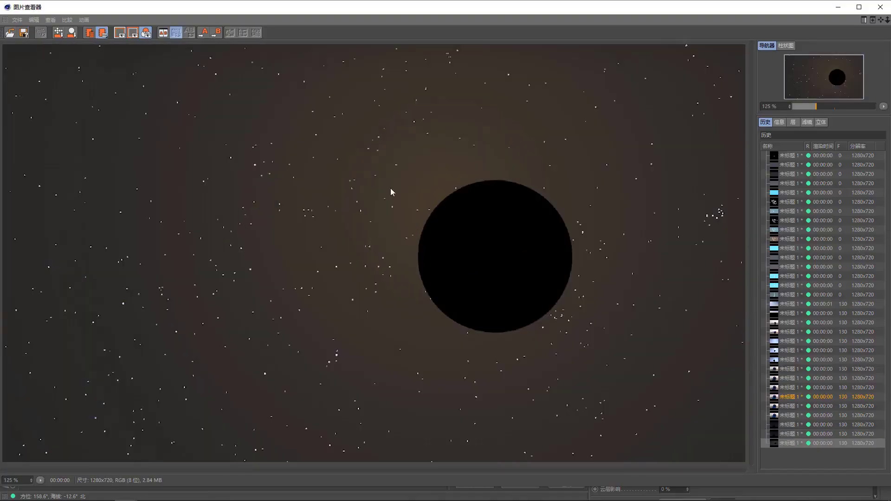
{"action": "left_click", "coordinate": [880, 7]}
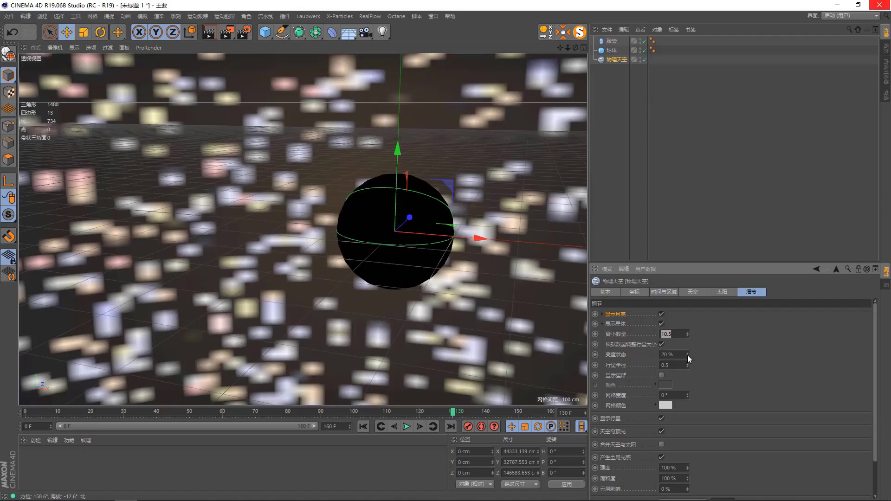
{"action": "type", "text": "5.5"}
{"action": "key", "text": "Return"}
{"action": "mouse_move", "coordinate": [419, 226]}
{"action": "left_mouse_down", "text": "alt"}
{"action": "mouse_move", "coordinate": [203, 272]}
{"action": "mouse_move", "coordinate": [315, 200]}
{"action": "mouse_move", "coordinate": [360, 151]}
{"action": "mouse_move", "coordinate": [346, 141]}
{"action": "left_mouse_up", "text": "alt"}
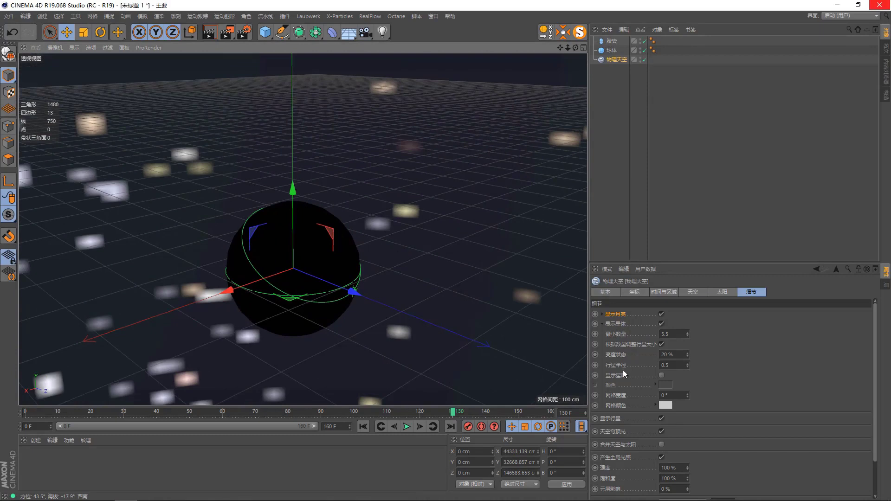
Raise star brightness to 78%, enlarge the star radius and render previews of the starfield
{"action": "left_click_drag", "start_coordinate": [393, 224], "coordinate": [366, 228], "text": "alt"}
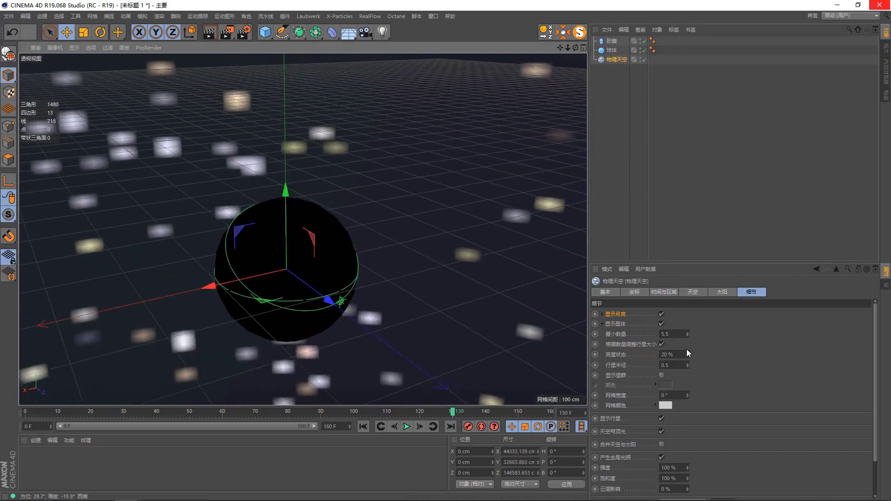
{"action": "left_click_drag", "start_coordinate": [688, 353], "coordinate": [690, 357]}
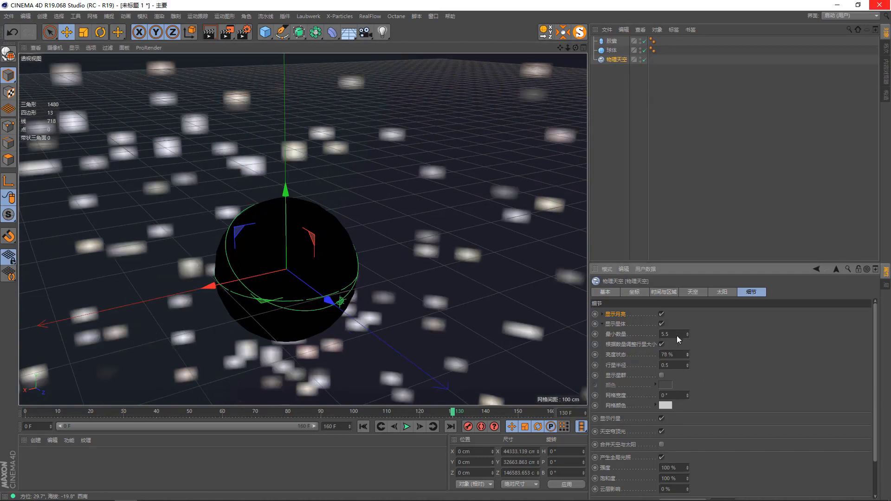
{"action": "left_click", "coordinate": [211, 33]}
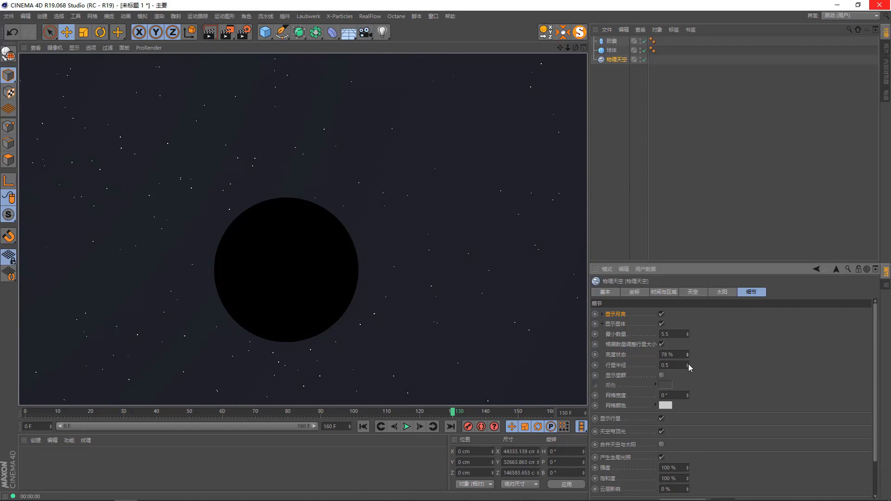
{"action": "left_click_drag", "start_coordinate": [689, 364], "coordinate": [694, 377]}
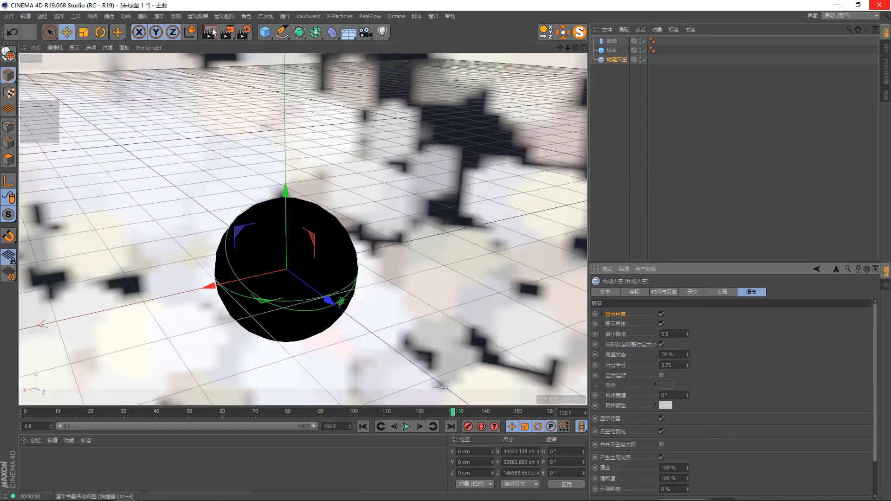
{"action": "left_click", "coordinate": [216, 30]}
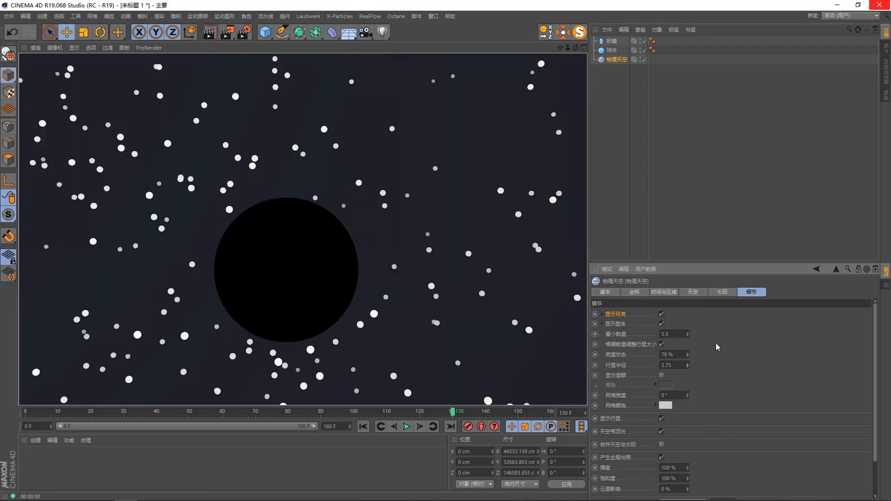
Revert the star radius to 0.5, enable Show Constellations and bring up their colour picker
{"action": "key", "text": "ctrl+z"}
{"action": "left_click", "coordinate": [661, 375]}
{"action": "left_click", "coordinate": [666, 385]}
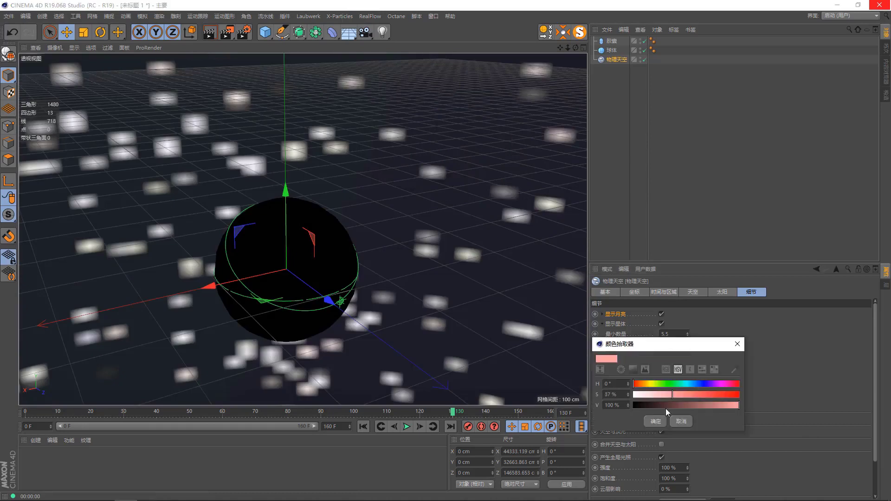
Make the constellations mint green and set the sky grid width to 10°, previewing each
{"action": "left_click_drag", "start_coordinate": [649, 383], "coordinate": [680, 384]}
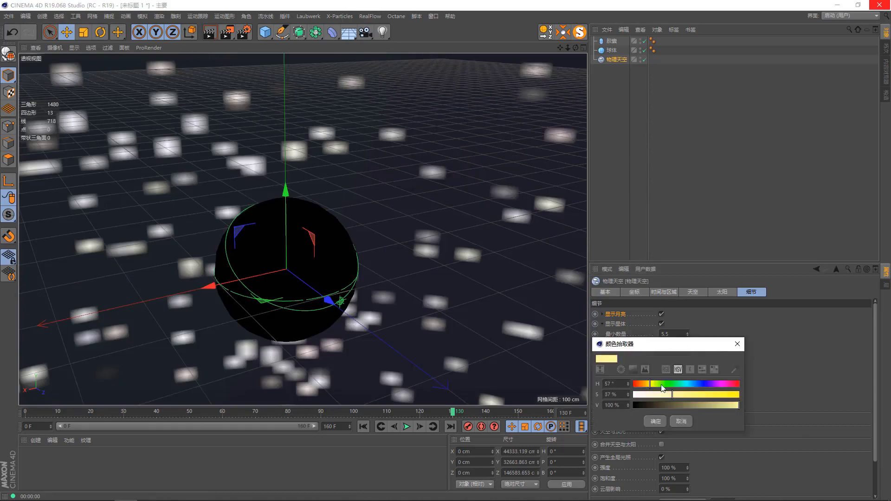
{"action": "left_click", "coordinate": [654, 421]}
{"action": "left_click", "coordinate": [210, 32]}
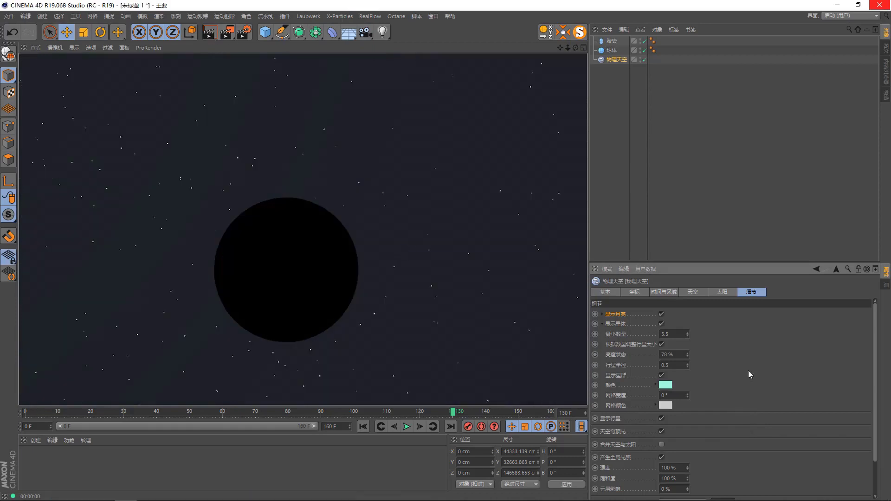
{"action": "type", "text": "0"}
{"action": "key", "text": "Return"}
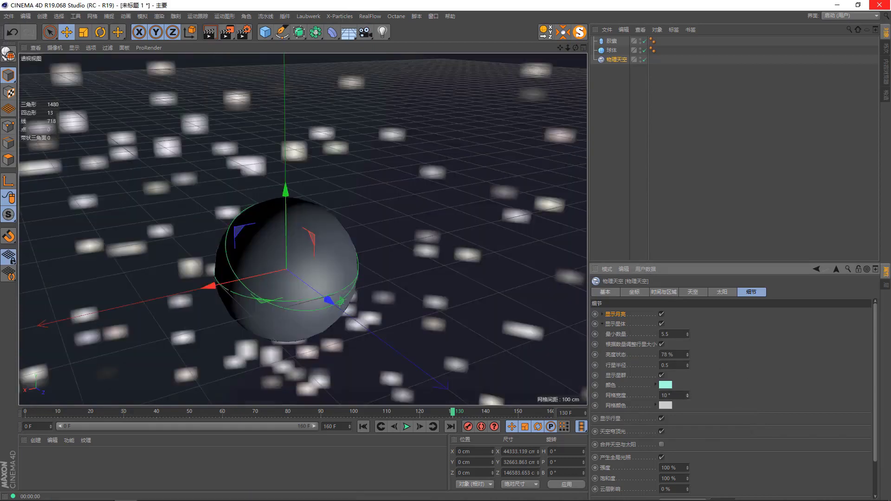
{"action": "key", "text": "ctrl+r"}
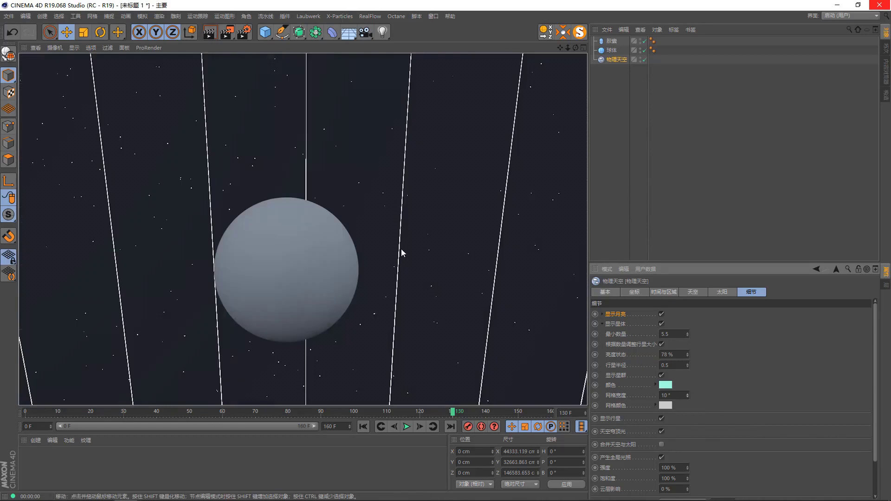
Orbit below and beside the sphere, rendering previews to check the sky
{"action": "left_click", "coordinate": [338, 246]}
{"action": "mouse_move", "coordinate": [338, 246]}
{"action": "left_mouse_down", "text": "alt"}
{"action": "mouse_move", "coordinate": [396, 191]}
{"action": "mouse_move", "coordinate": [309, 303]}
{"action": "mouse_move", "coordinate": [316, 284]}
{"action": "left_mouse_up", "text": "alt"}
{"action": "left_click", "coordinate": [615, 60]}
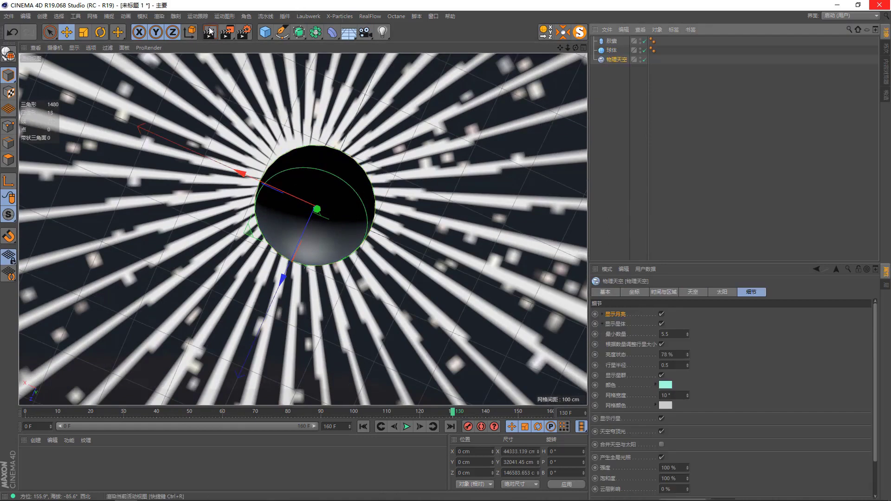
{"action": "key", "text": "ctrl+r"}
{"action": "left_click", "coordinate": [377, 220]}
{"action": "mouse_move", "coordinate": [377, 220]}
{"action": "left_mouse_down", "text": "alt"}
{"action": "mouse_move", "coordinate": [374, 162]}
{"action": "mouse_move", "coordinate": [383, 150]}
{"action": "left_mouse_up", "text": "alt"}
{"action": "left_click", "coordinate": [620, 61]}
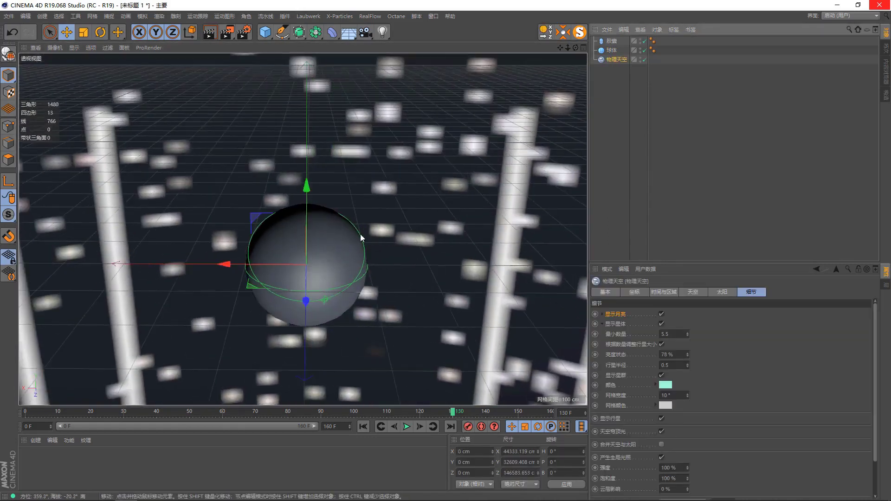
{"action": "left_click_drag", "start_coordinate": [376, 260], "coordinate": [382, 232], "text": "alt"}
{"action": "mouse_move", "coordinate": [424, 192]}
{"action": "left_mouse_down", "text": "alt"}
{"action": "mouse_move", "coordinate": [283, 272]}
{"action": "mouse_move", "coordinate": [334, 232]}
{"action": "left_mouse_up", "text": "alt"}
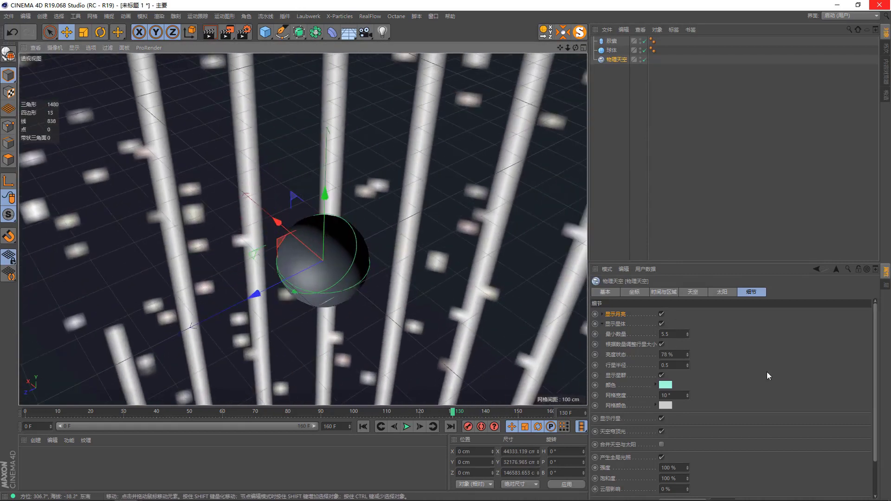
{"action": "scroll", "coordinate": [726, 390], "scroll_direction": "down", "scroll_amount": 2}
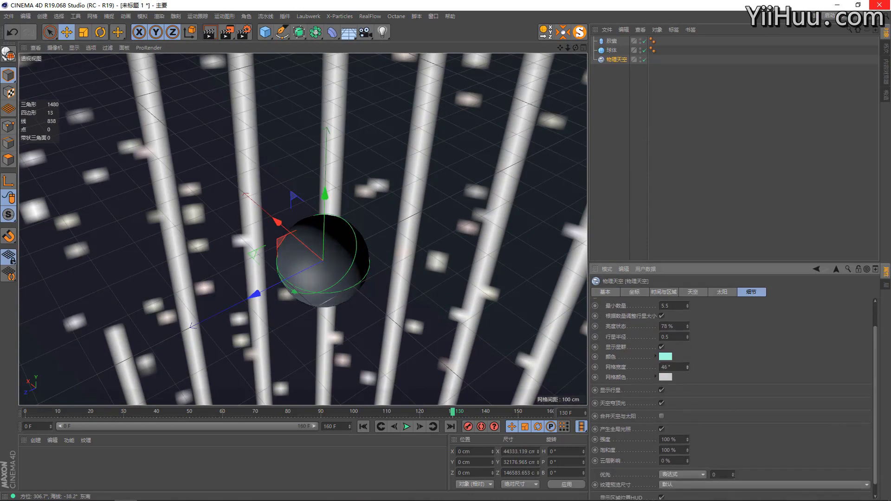
Set grid width to 0°, disable constellations, and enable Show Planets and Merge Sky and Sun
{"action": "left_click_drag", "start_coordinate": [687, 366], "coordinate": [687, 369]}
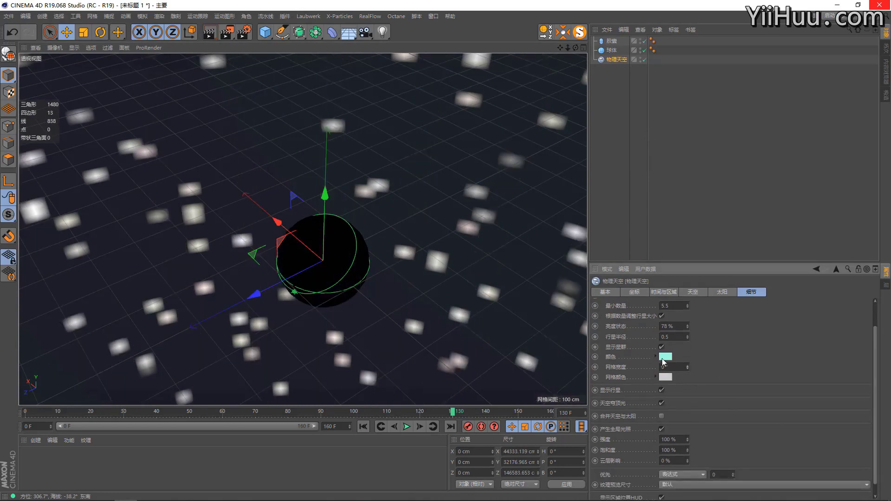
{"action": "left_click", "coordinate": [661, 347]}
{"action": "scroll", "coordinate": [677, 372], "scroll_direction": "down", "scroll_amount": 1}
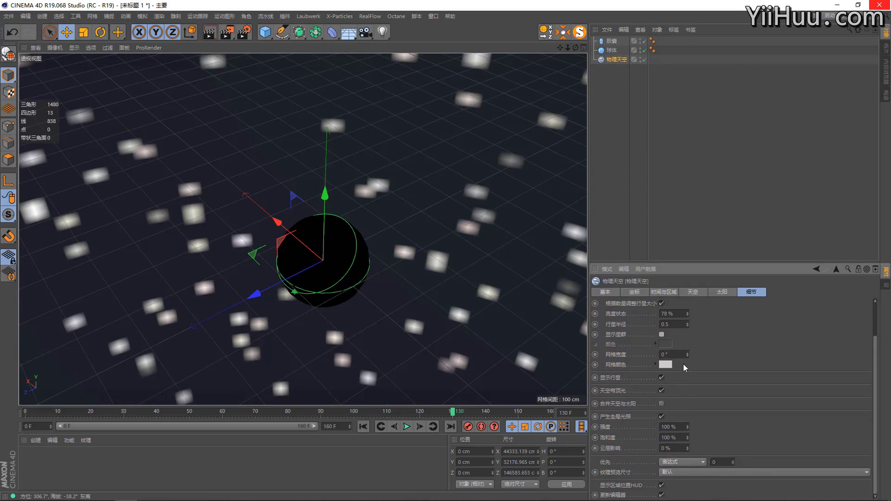
{"action": "left_click", "coordinate": [662, 378]}
{"action": "left_click", "coordinate": [661, 403]}
{"action": "mouse_move", "coordinate": [394, 266]}
{"action": "left_mouse_down", "text": "alt"}
{"action": "mouse_move", "coordinate": [383, 238]}
{"action": "mouse_move", "coordinate": [409, 241]}
{"action": "left_mouse_up", "text": "alt"}
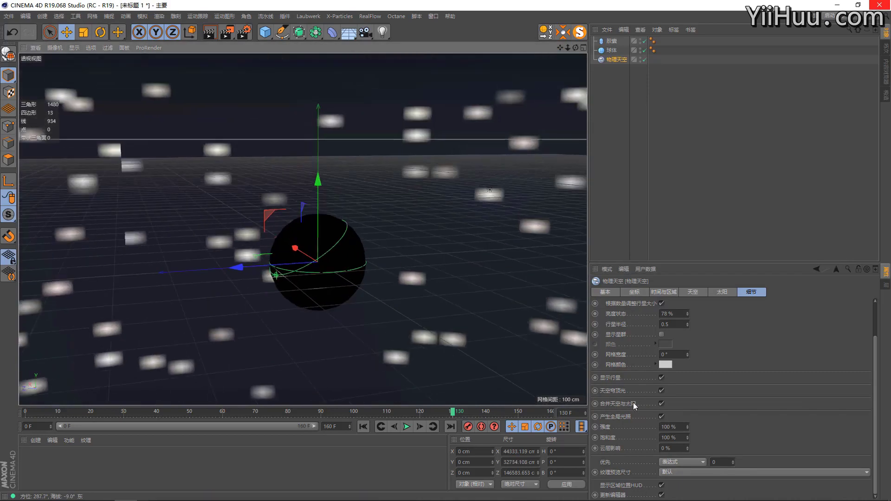
Set GI strength to 160% and cloud influence to 9%, keeping saturation at 100%
{"action": "left_click", "coordinate": [617, 404]}
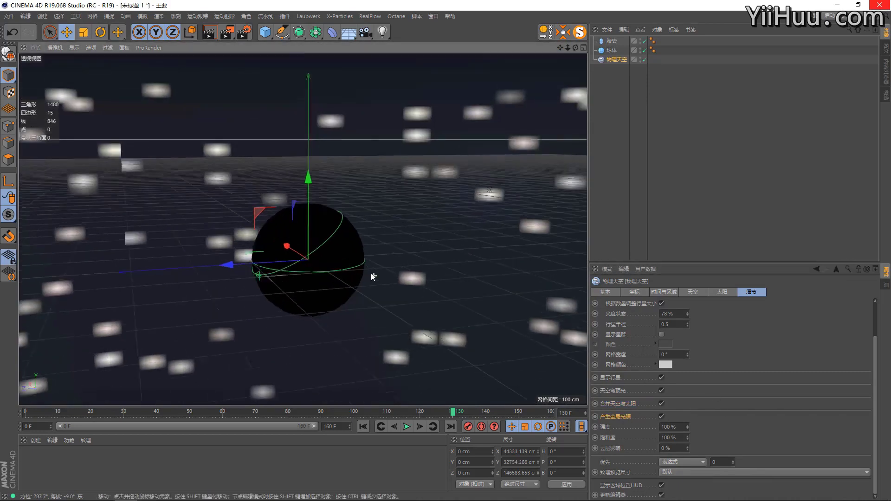
{"action": "mouse_move", "coordinate": [323, 234]}
{"action": "left_mouse_down", "text": "alt"}
{"action": "mouse_move", "coordinate": [268, 214]}
{"action": "mouse_move", "coordinate": [324, 247]}
{"action": "left_mouse_up", "text": "alt"}
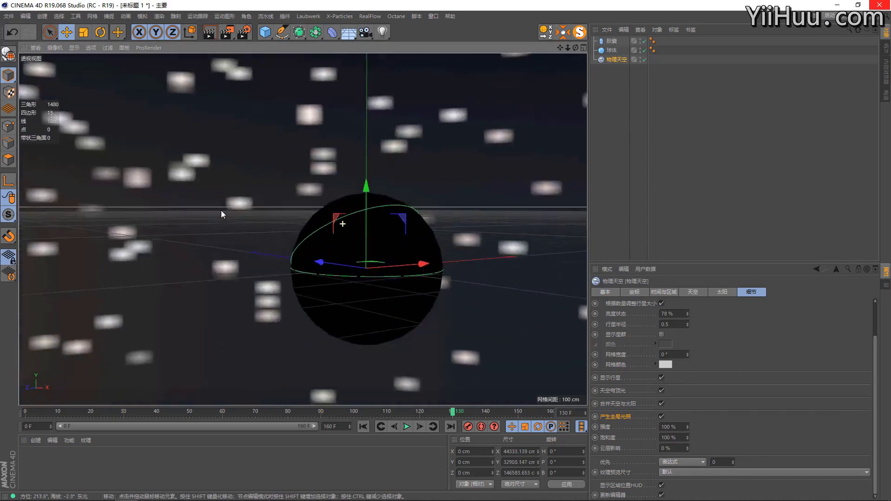
{"action": "left_click", "coordinate": [665, 428]}
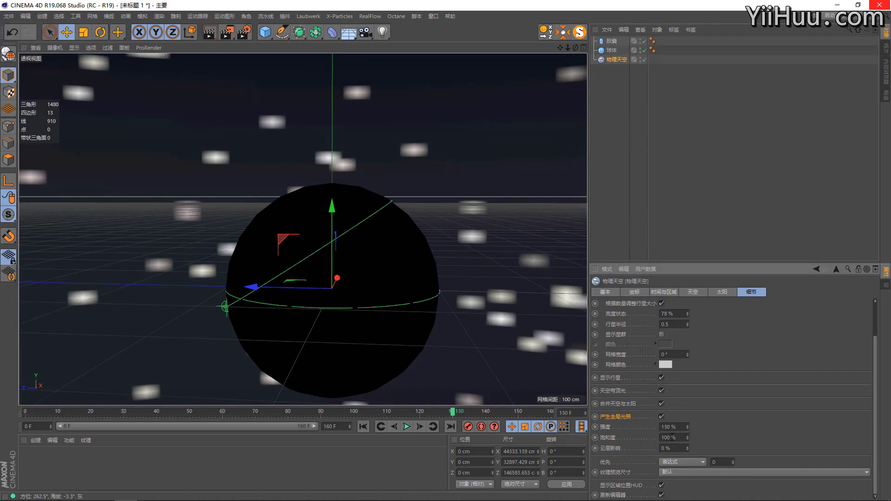
{"action": "left_click_drag", "start_coordinate": [317, 243], "coordinate": [395, 273], "text": "alt"}
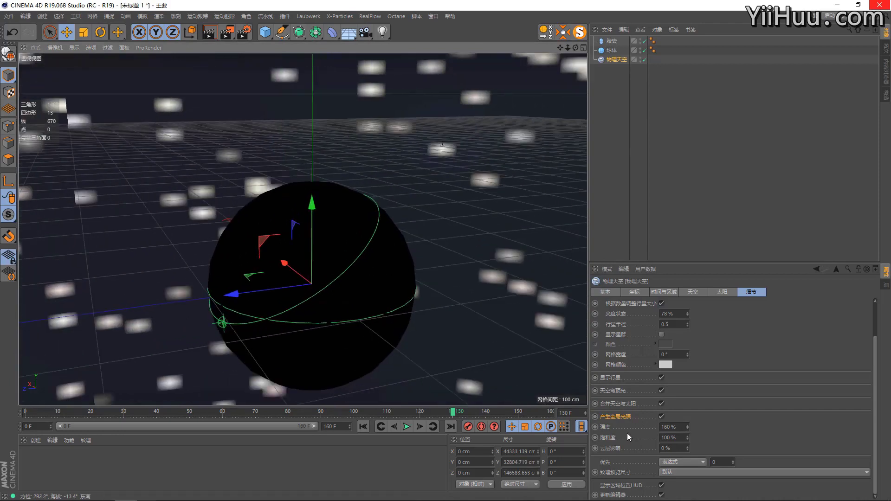
{"action": "left_click", "coordinate": [621, 437]}
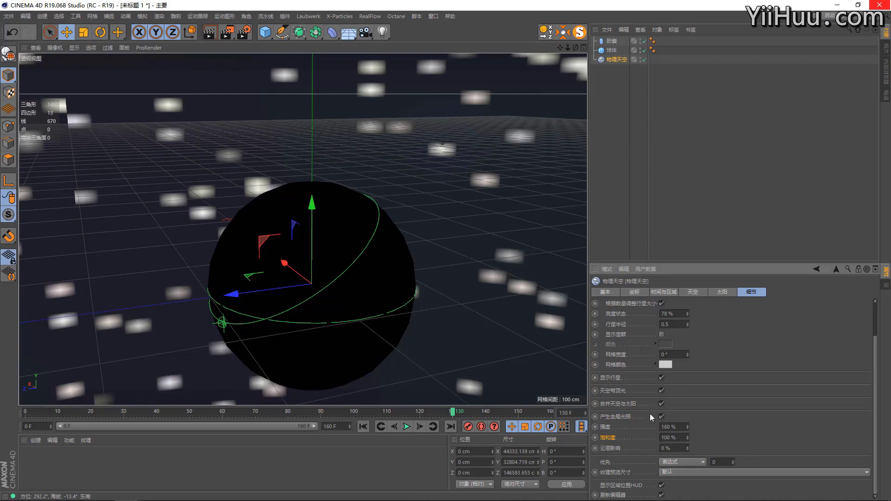
{"action": "left_click", "coordinate": [681, 437]}
{"action": "key", "text": "Return"}
{"action": "type", "text": "9"}
Toggle the Show Region Position HUD off and back on while orbiting the sphere
{"action": "left_click", "coordinate": [661, 485]}
{"action": "left_click", "coordinate": [662, 486]}
{"action": "left_click", "coordinate": [662, 485]}
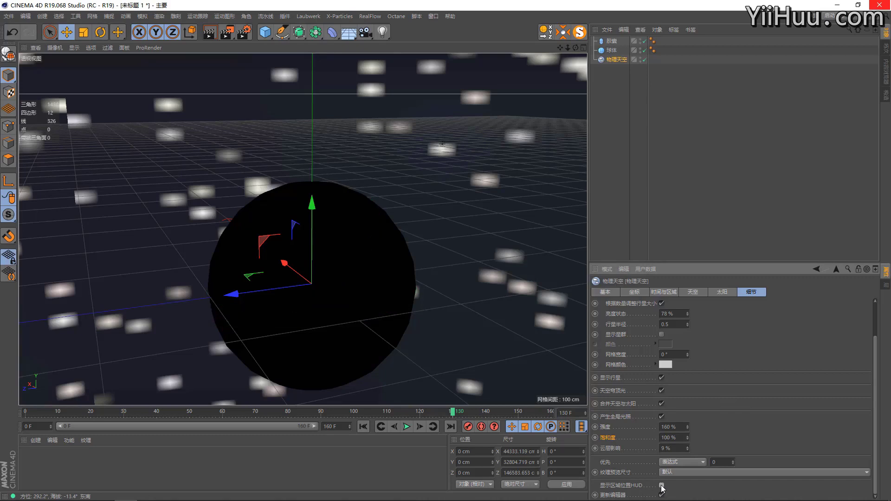
{"action": "mouse_move", "coordinate": [359, 218]}
{"action": "left_mouse_down", "text": "alt"}
{"action": "mouse_move", "coordinate": [334, 252]}
{"action": "mouse_move", "coordinate": [315, 254]}
{"action": "mouse_move", "coordinate": [248, 305]}
{"action": "mouse_move", "coordinate": [302, 274]}
{"action": "mouse_move", "coordinate": [274, 290]}
{"action": "left_mouse_up", "text": "alt"}
{"action": "left_click", "coordinate": [662, 486]}
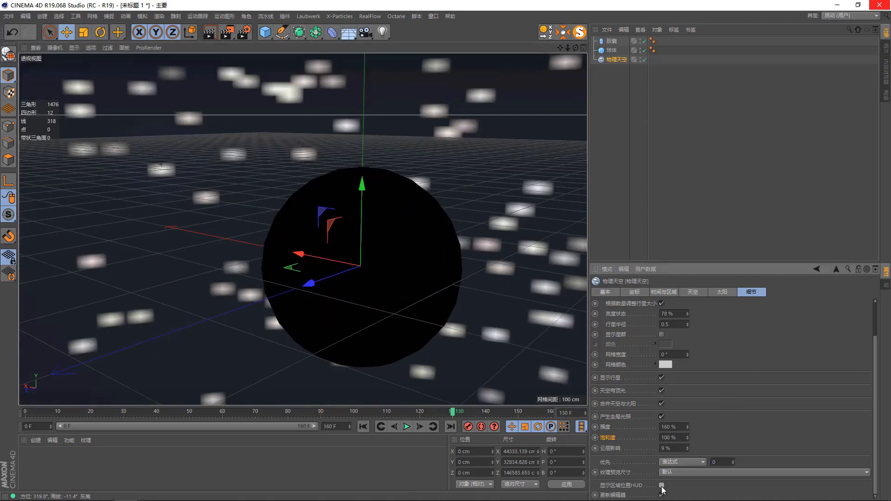
{"action": "scroll", "coordinate": [689, 452], "scroll_direction": "up", "scroll_amount": 3}
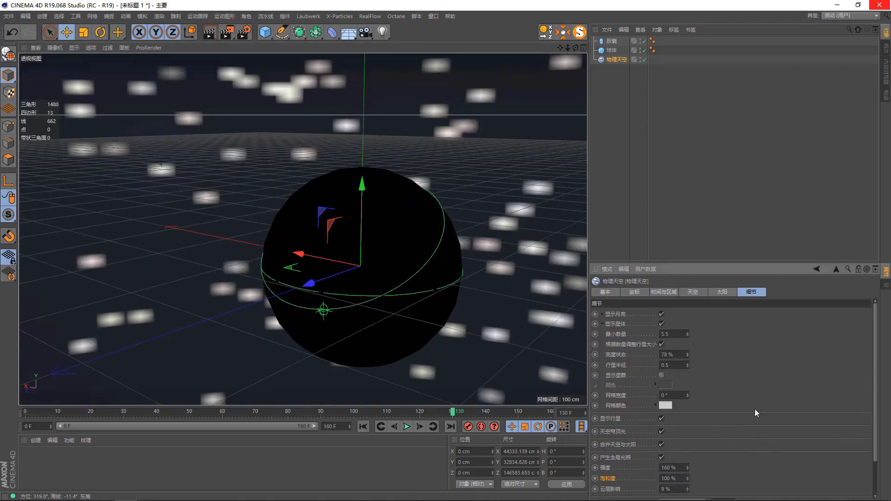
Cycle through the Sun, Time and Location, Coordinates, Details and Basic tabs, and check the Sky object list
{"action": "left_click", "coordinate": [725, 293]}
{"action": "left_click", "coordinate": [667, 291]}
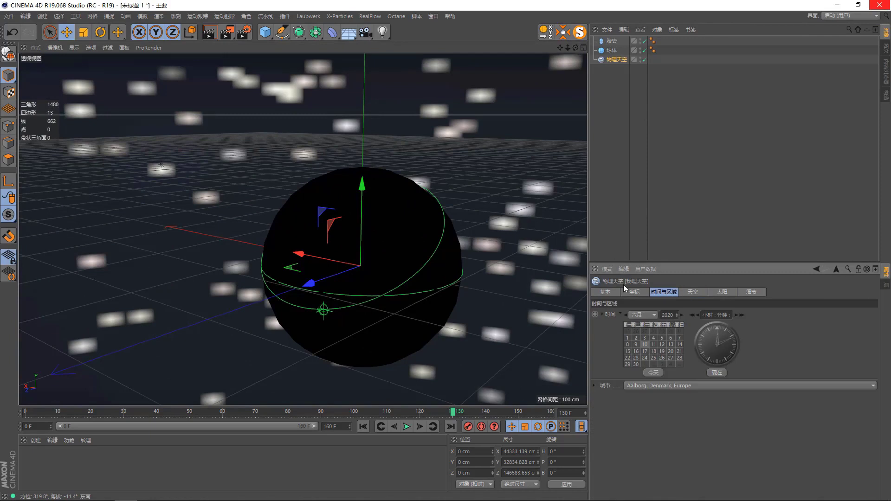
{"action": "left_click", "coordinate": [611, 291]}
{"action": "left_click_drag", "start_coordinate": [435, 149], "coordinate": [463, 60], "text": "alt"}
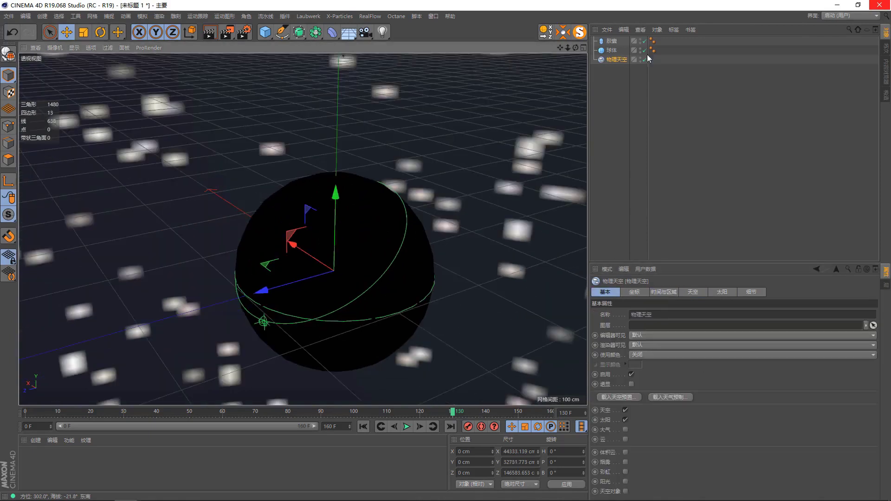
{"action": "left_click", "coordinate": [633, 291]}
{"action": "left_click", "coordinate": [663, 291]}
{"action": "left_click", "coordinate": [722, 291]}
{"action": "left_click", "coordinate": [751, 291]}
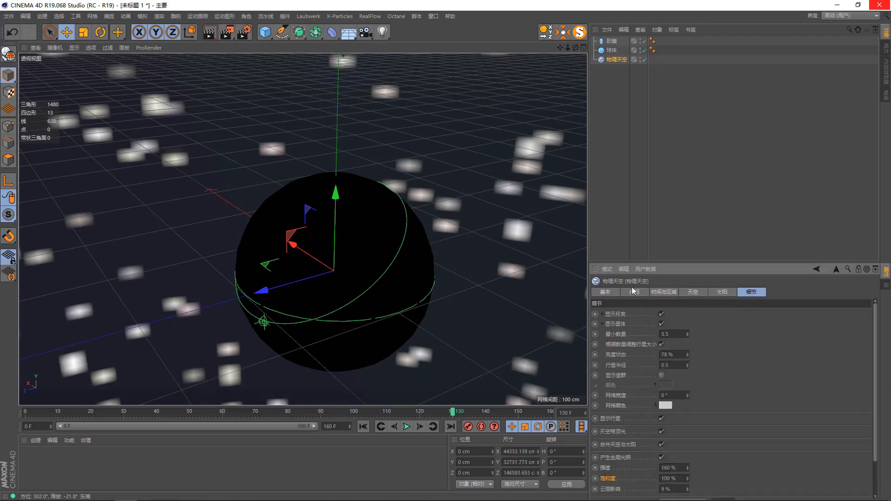
{"action": "left_click", "coordinate": [605, 291]}
{"action": "left_click", "coordinate": [348, 32]}
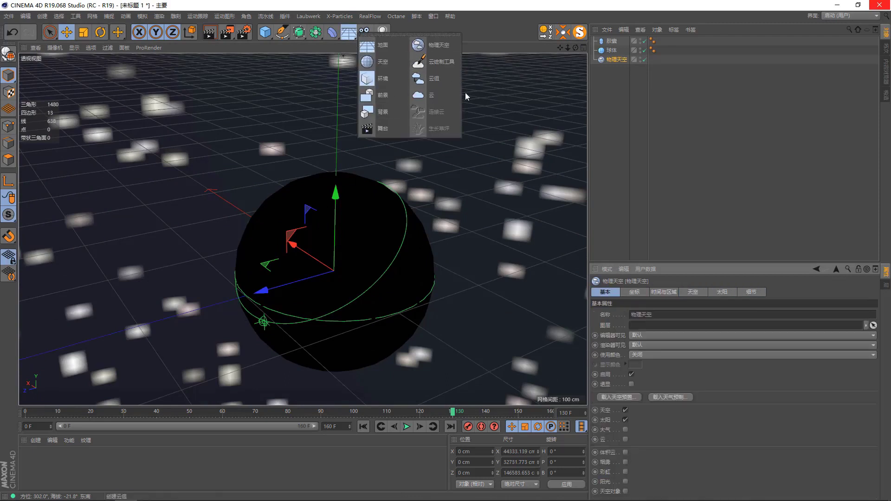
{"action": "left_click_drag", "start_coordinate": [368, 261], "coordinate": [341, 288], "text": "alt"}
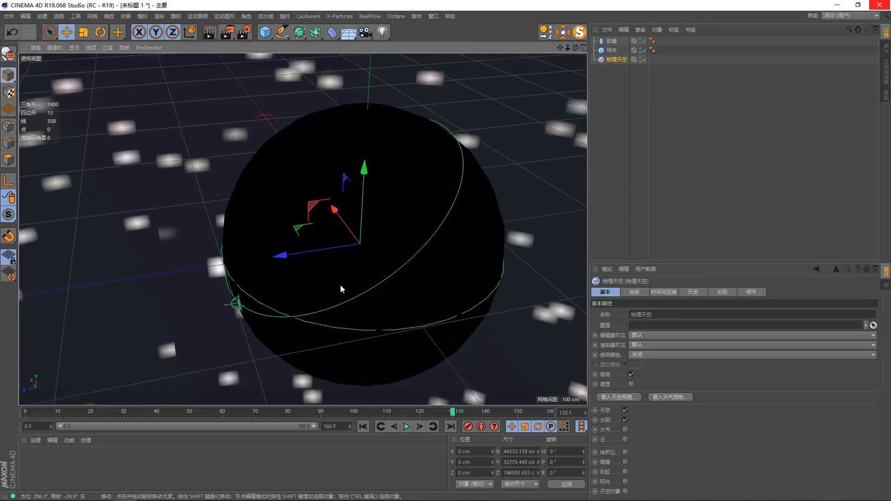